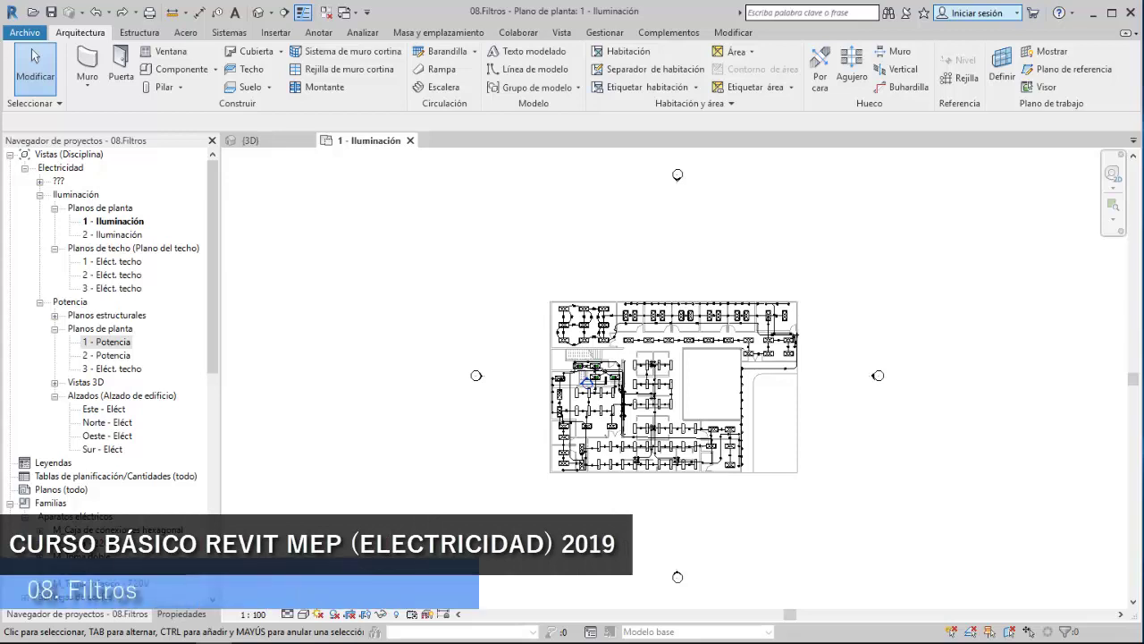
Step: Zoom in on the green light fixtures near the stairs in the Iluminación plan
scroll(621, 410, up, 2)
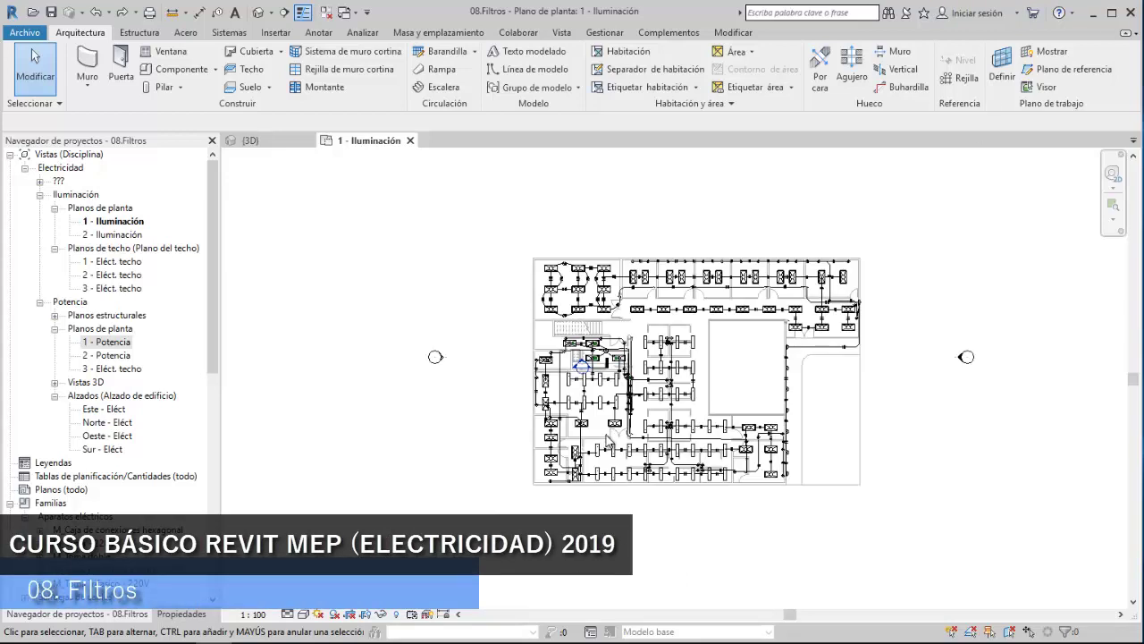
scroll(621, 410, up, 1)
scroll(689, 310, up, 1)
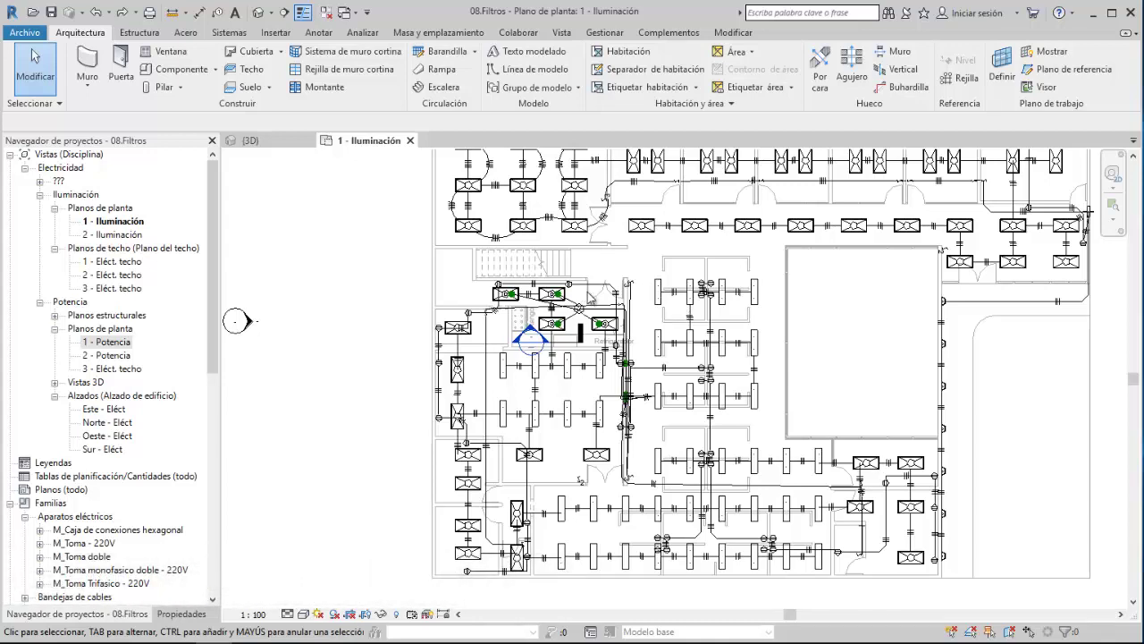
Step: Set the Iluminación plan's detail level to Fine
scroll(599, 299, up, 3)
scroll(604, 322, up, 3)
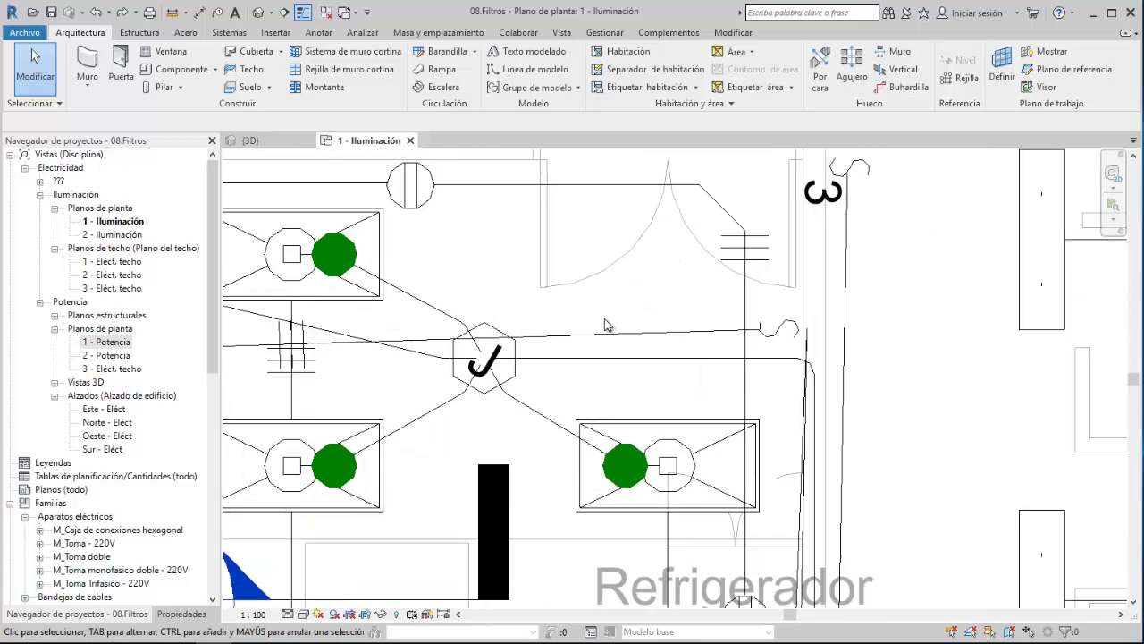
click(288, 613)
click(301, 602)
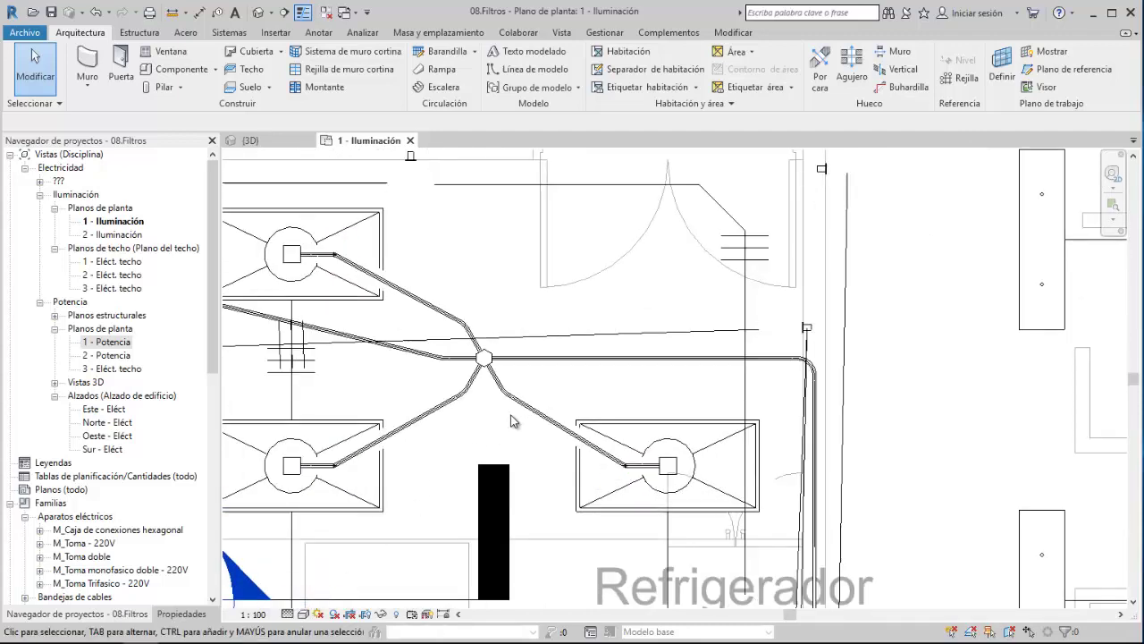
Step: Inspect the conduit run in Properties (16 mm RNC Serie 40, offset 5.3310), then deselect it
click(557, 358)
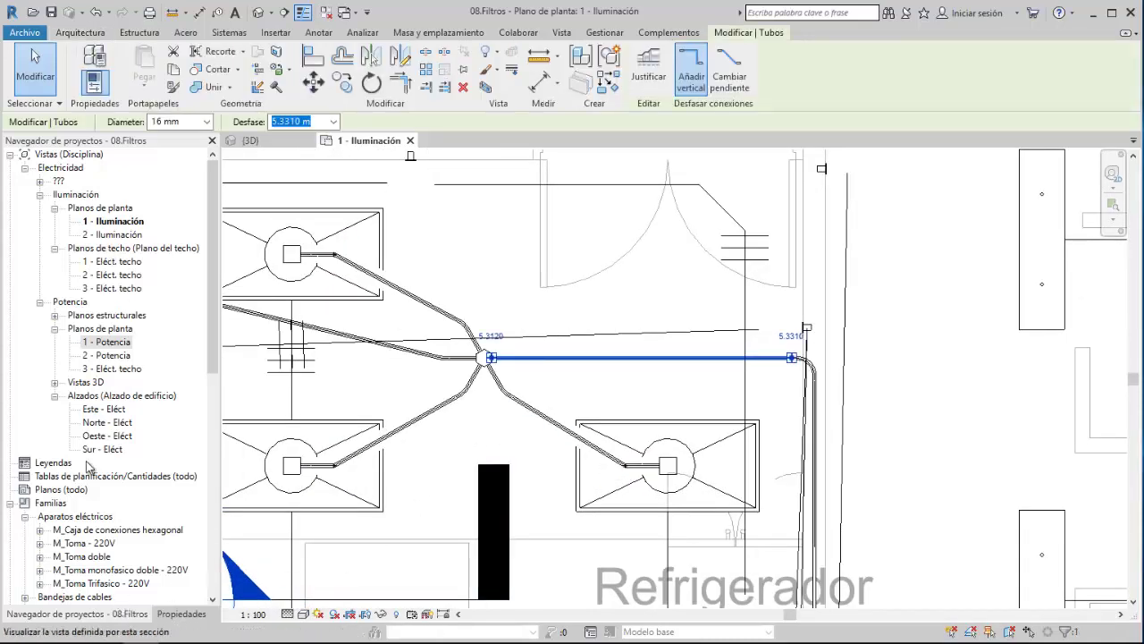
click(181, 614)
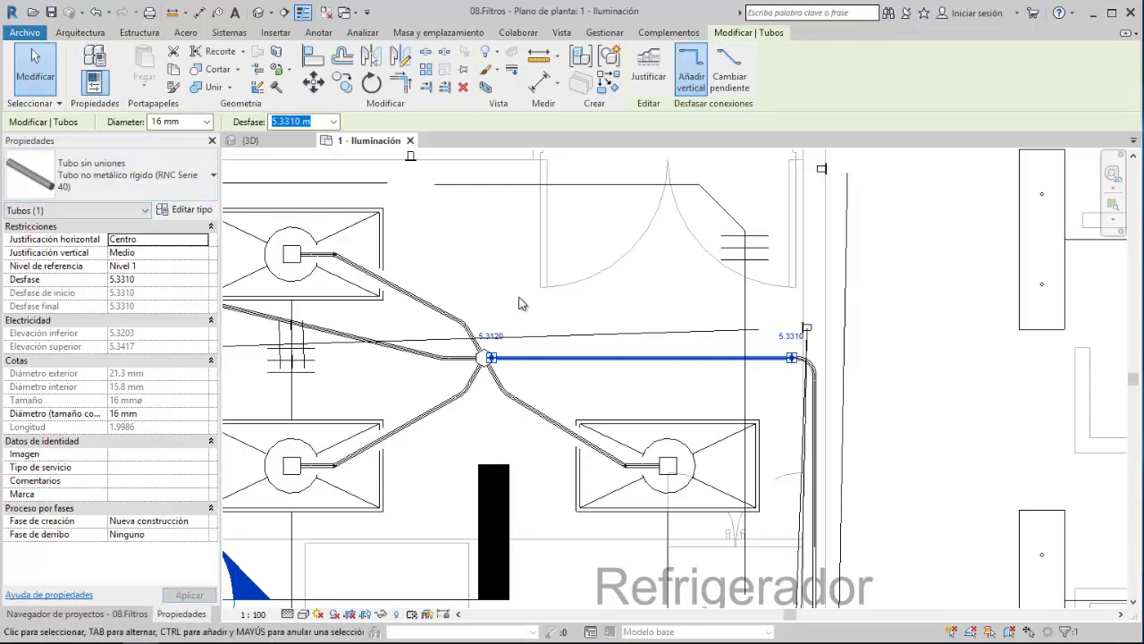
scroll(532, 293, down, 3)
middle_drag(532, 293, 632, 253)
click(617, 245)
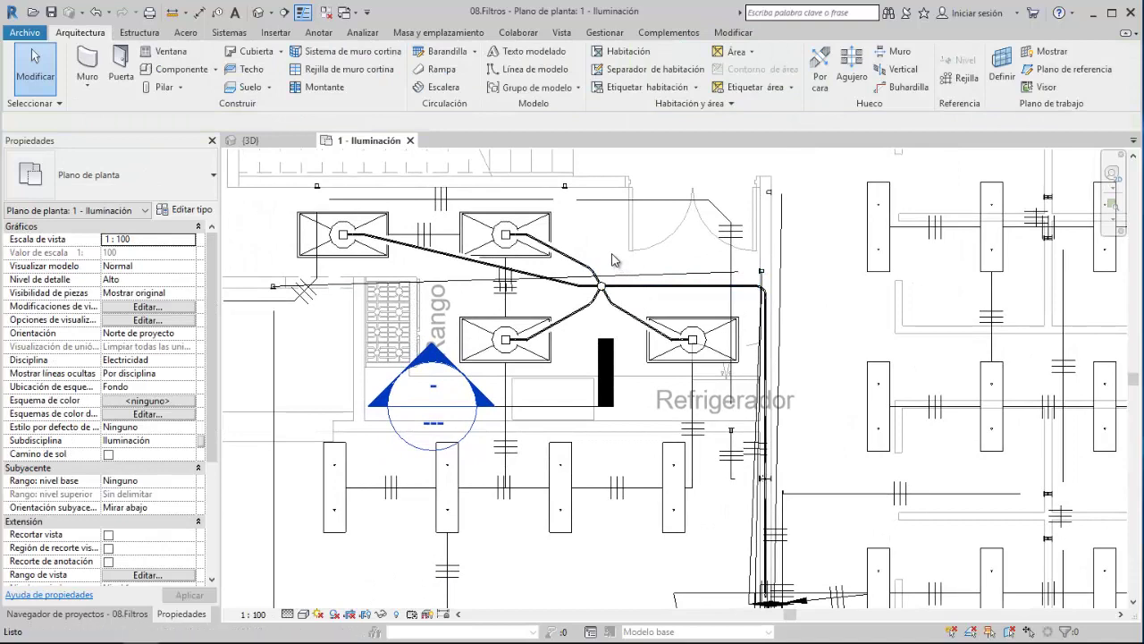
Step: Turn off the Tubos category in the view's Visibility/Graphics overrides via VG
key(v)
key(v)
click(101, 208)
key(s)
key(u)
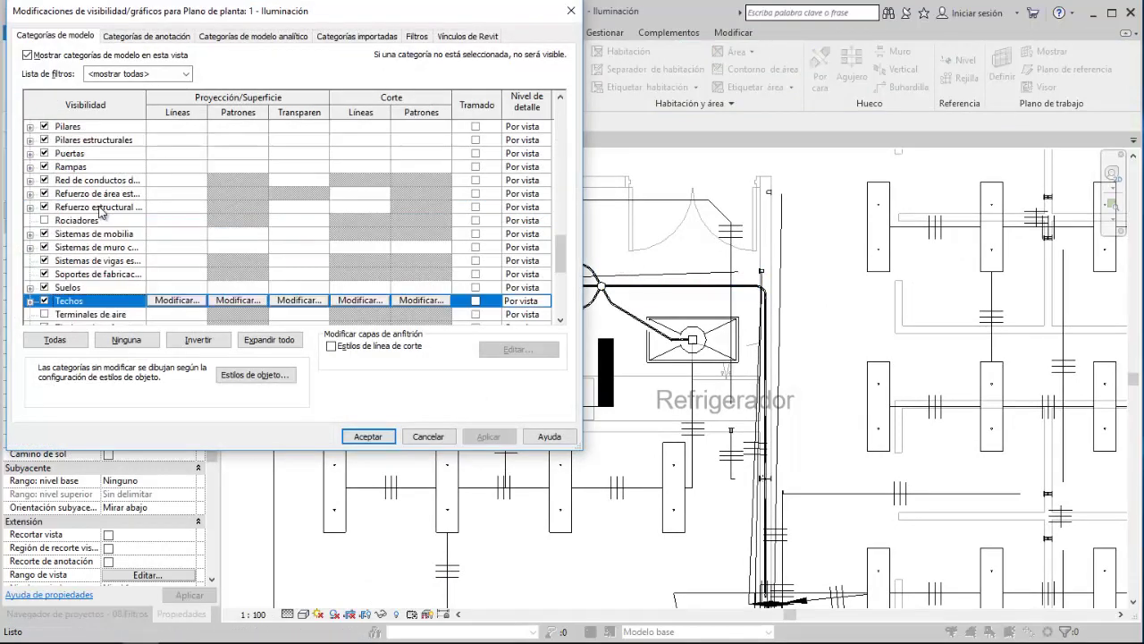
key(t)
key(u)
scroll(95, 225, down, 1)
scroll(95, 225, down, 2)
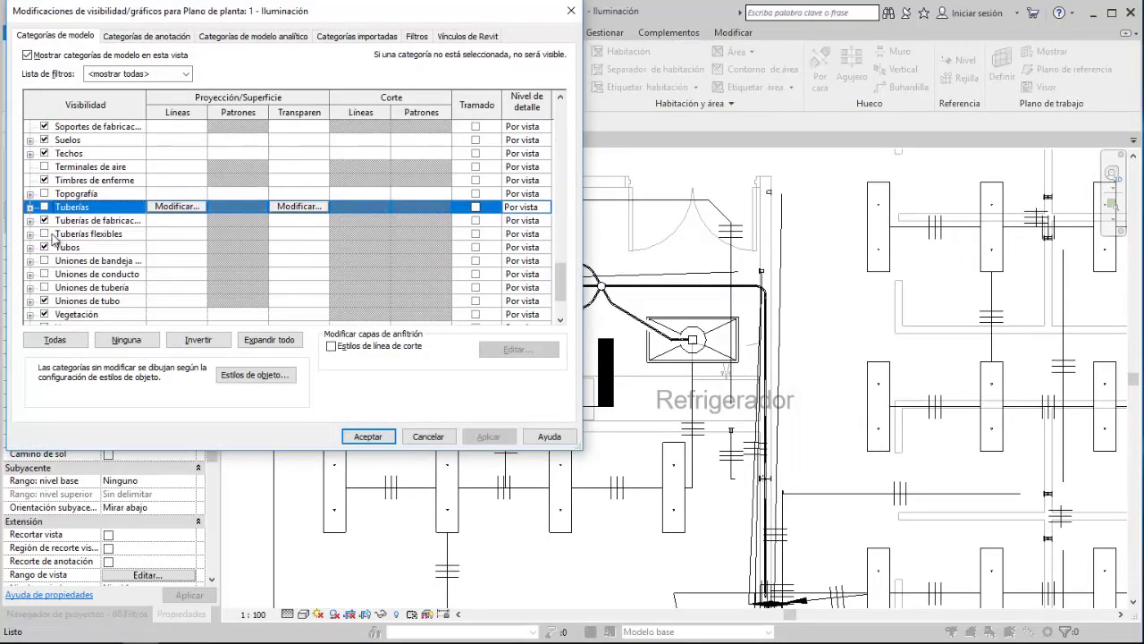
click(47, 247)
Step: Also hide the Uniones de tubo category and apply the changes
click(80, 183)
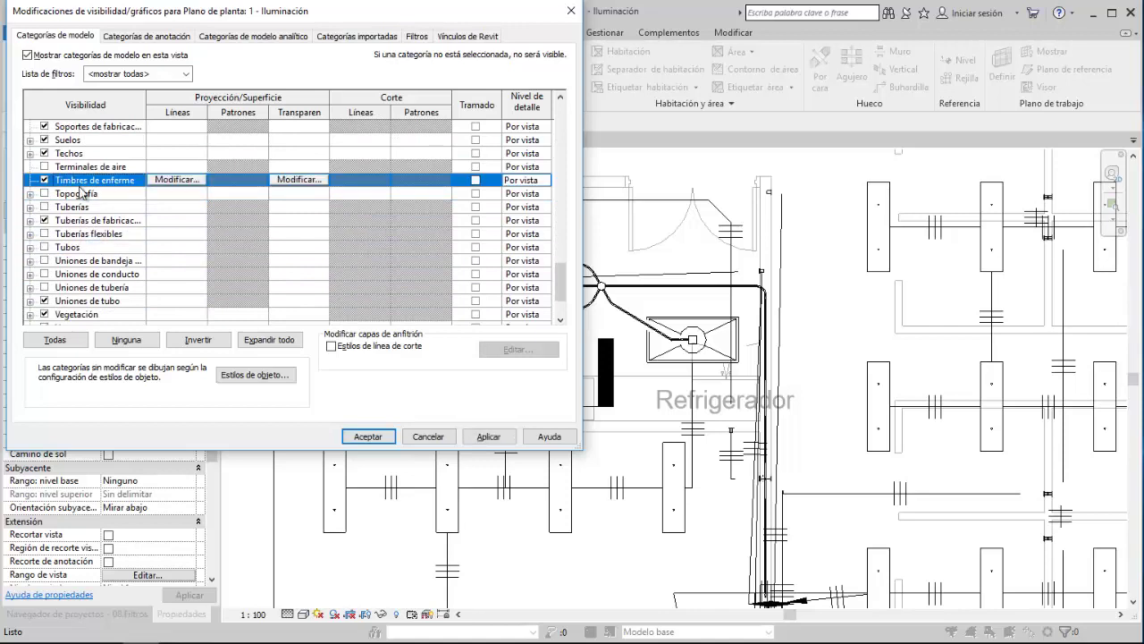
key(u)
scroll(81, 254, down, 1)
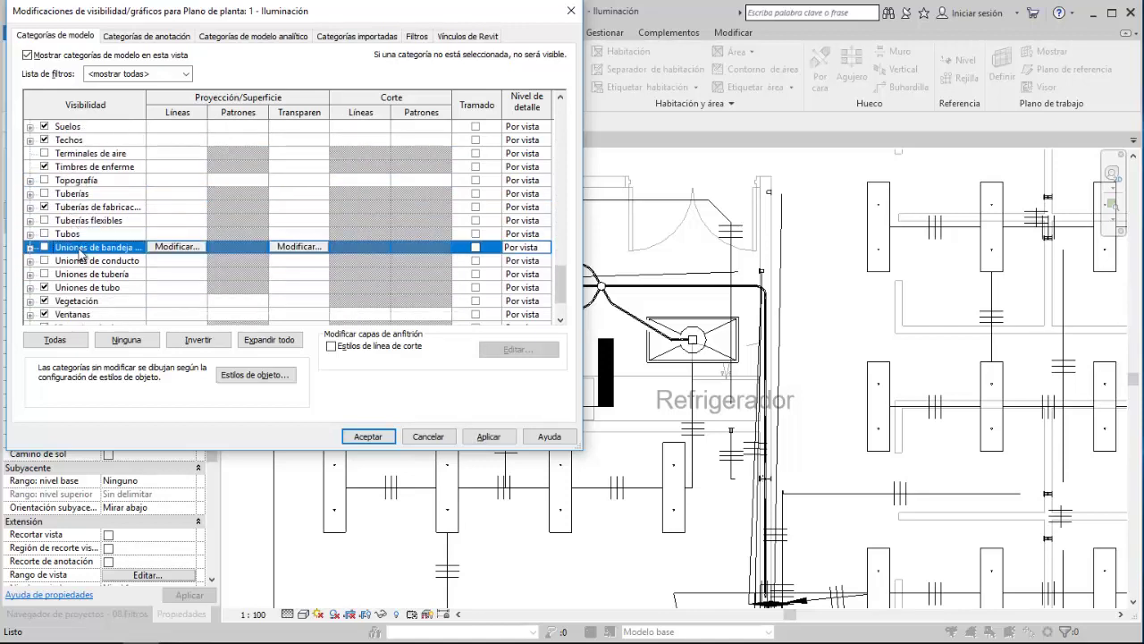
click(56, 288)
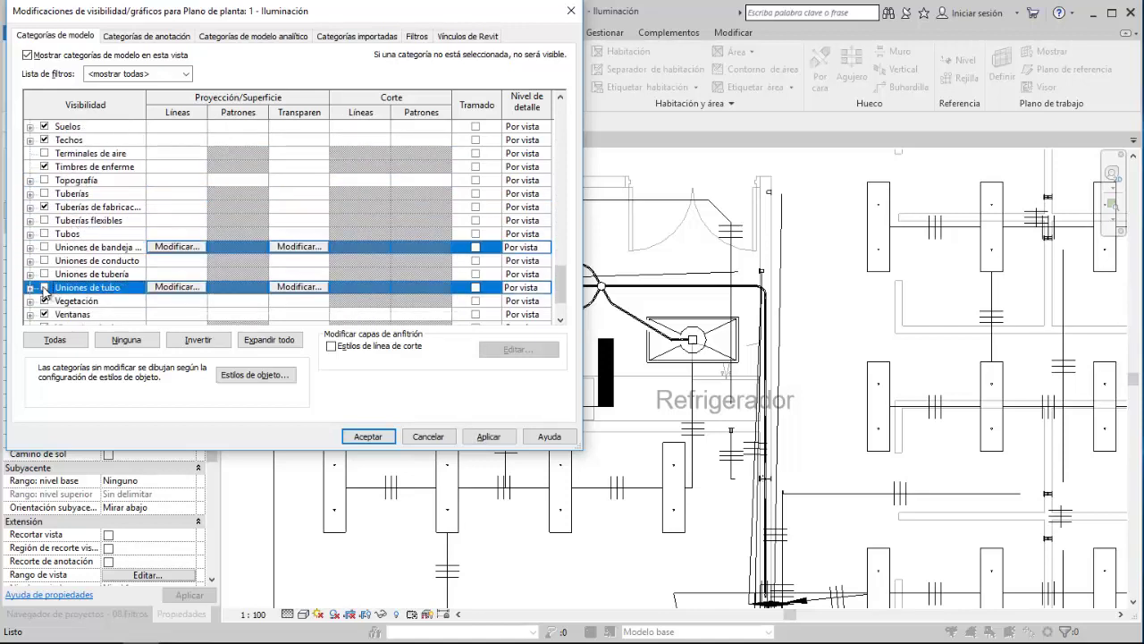
click(371, 438)
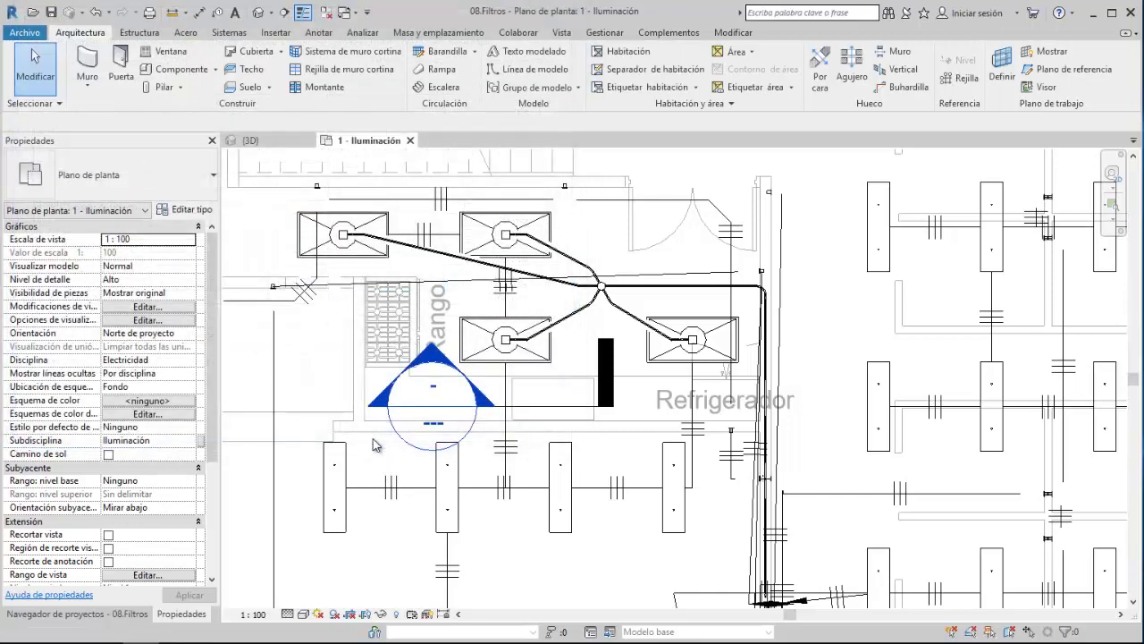
Step: Hide the hexagonal junction box in this view only (Ocultar en vista > Elementos)
click(601, 287)
right_click(642, 299)
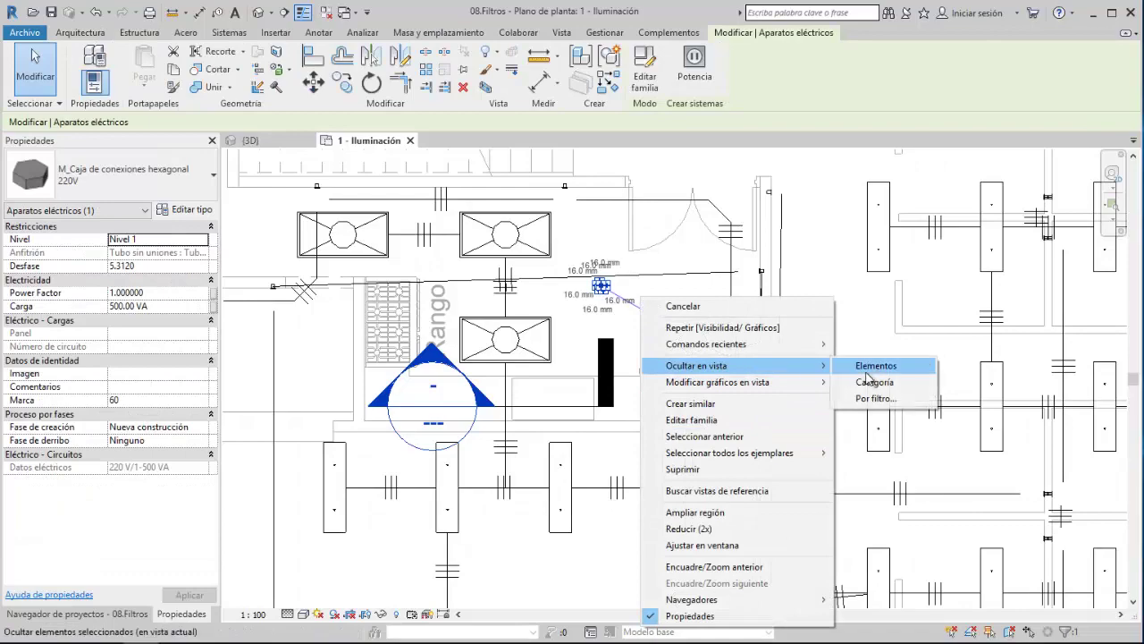
click(872, 382)
Step: Open the 1 - Potencia floor plan from the Project Browser
scroll(815, 265, down, 3)
mouse_move(816, 265)
middle_down()
mouse_move(680, 289)
mouse_move(255, 302)
mouse_move(129, 533)
middle_up()
scroll(256, 301, down, 2)
scroll(256, 302, down, 2)
click(140, 611)
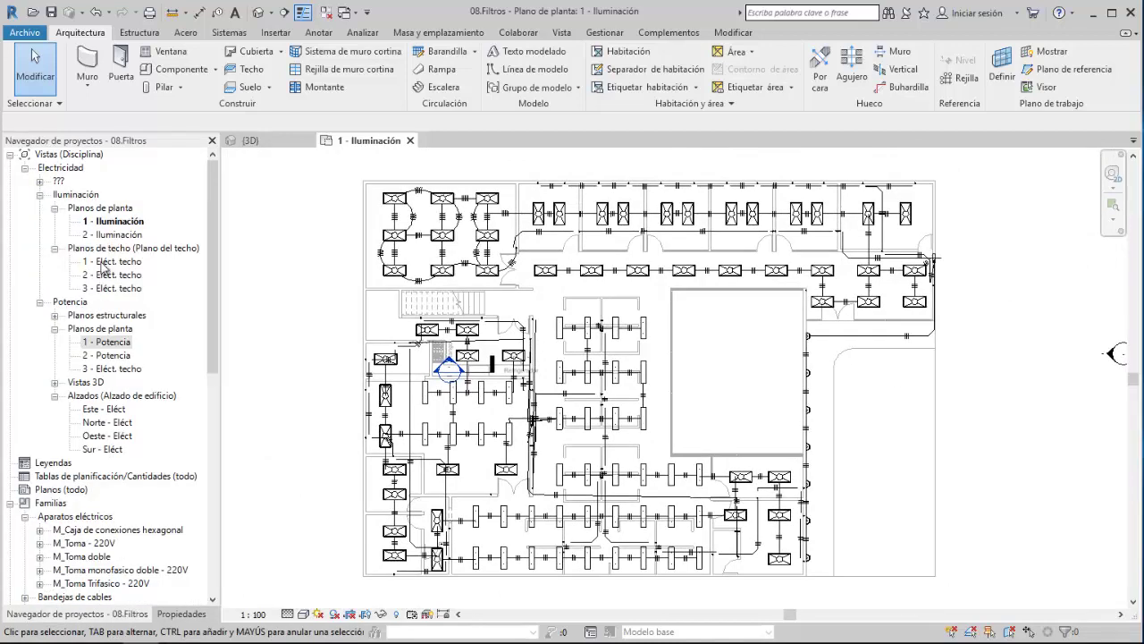
click(112, 224)
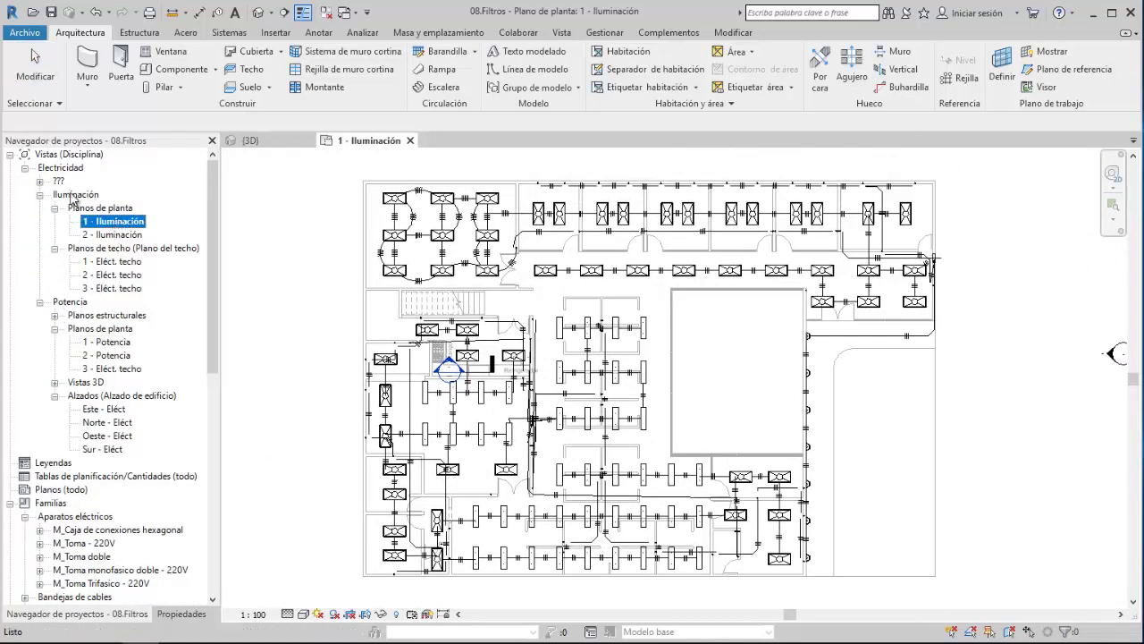
click(121, 343)
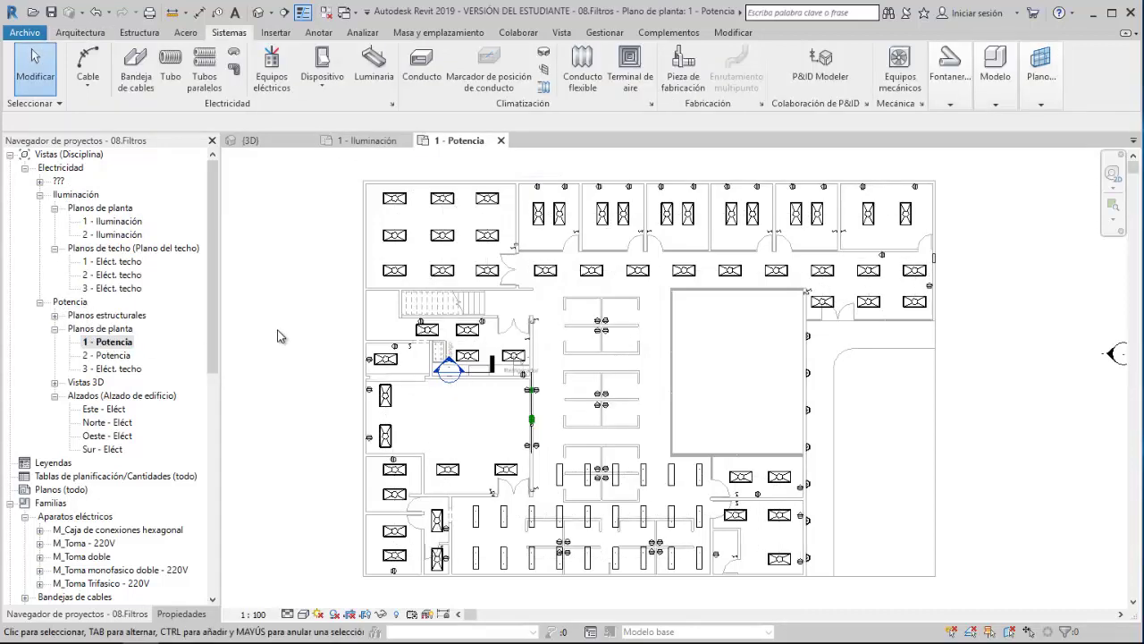
click(349, 143)
click(465, 251)
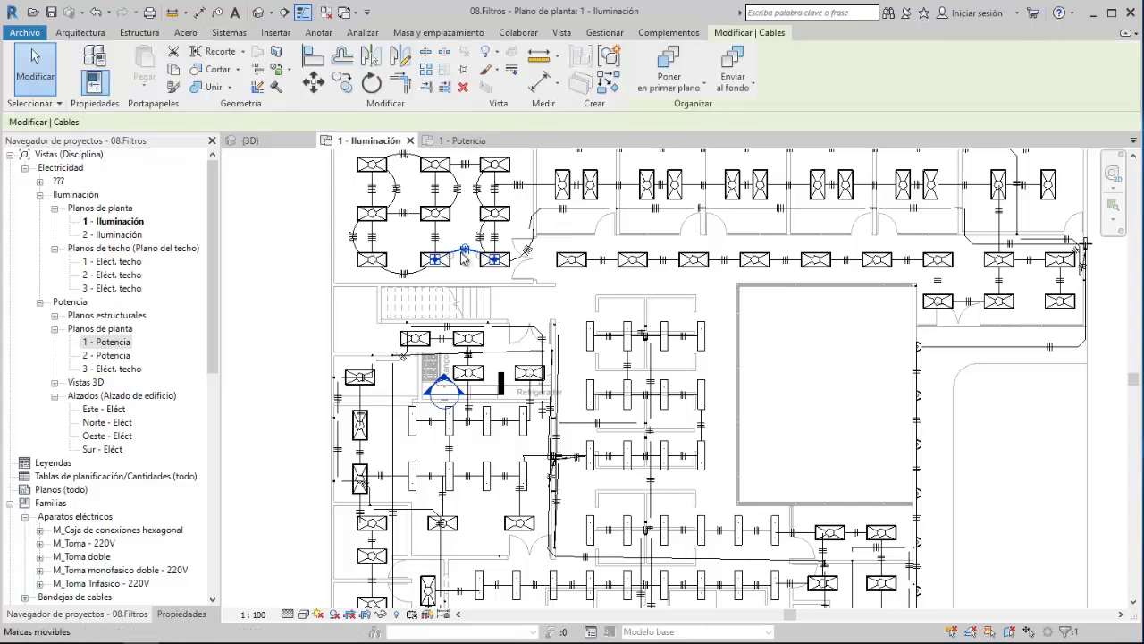
scroll(482, 246, up, 2)
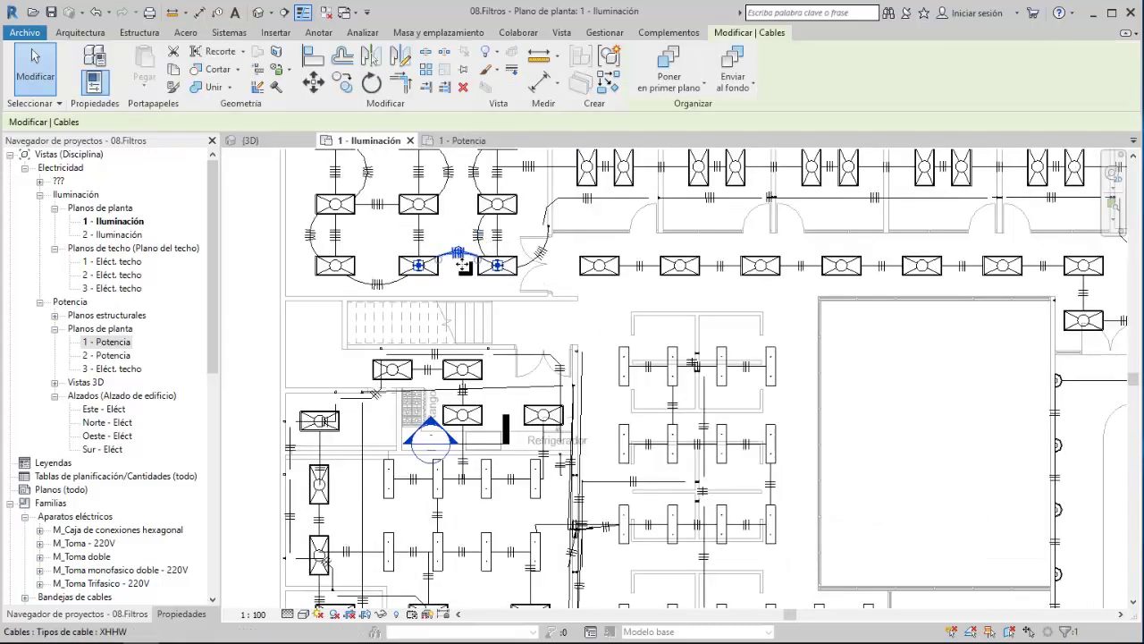
click(183, 614)
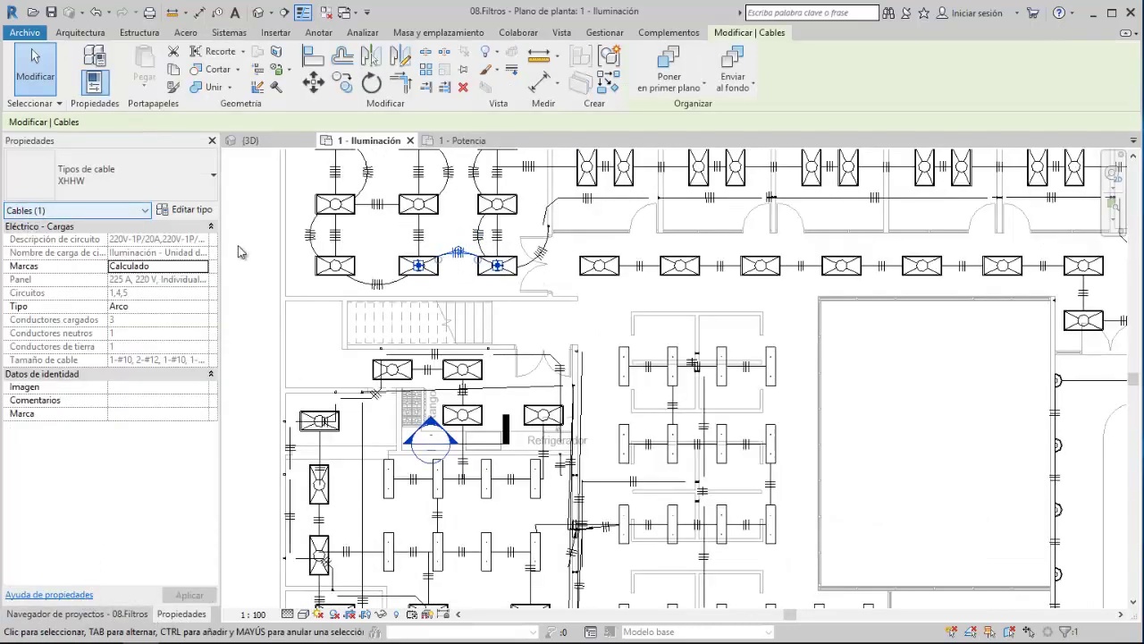
click(265, 267)
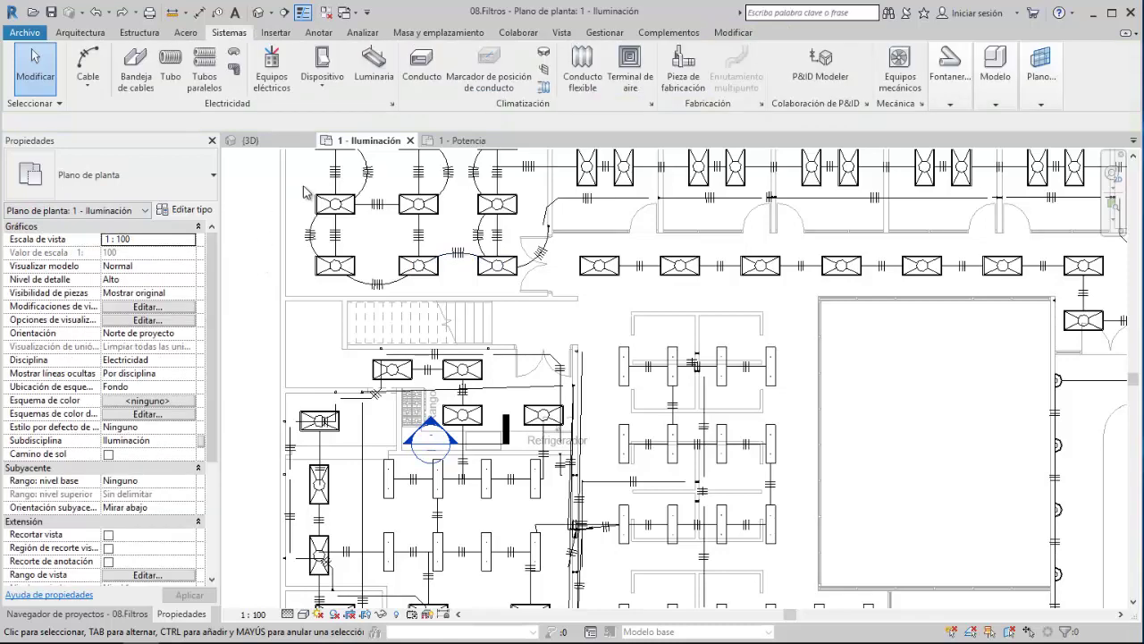
click(428, 143)
middle_drag(567, 278, 488, 293)
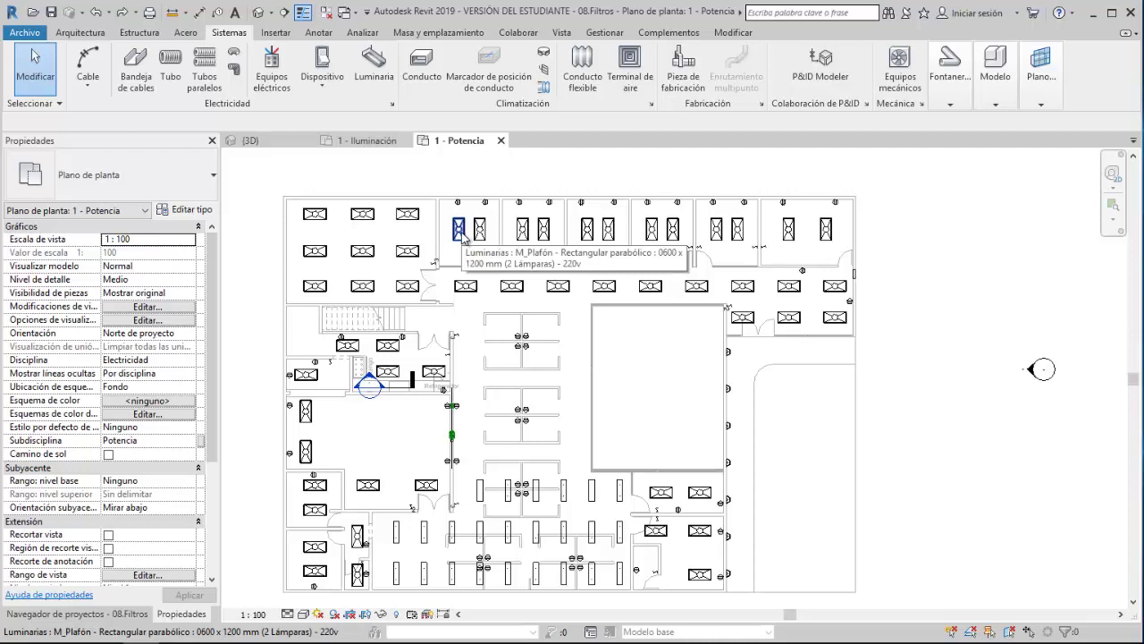
Step: Convert the top-row outlet circuit's temporary wiring to chamfered XHHW cables
click(835, 202)
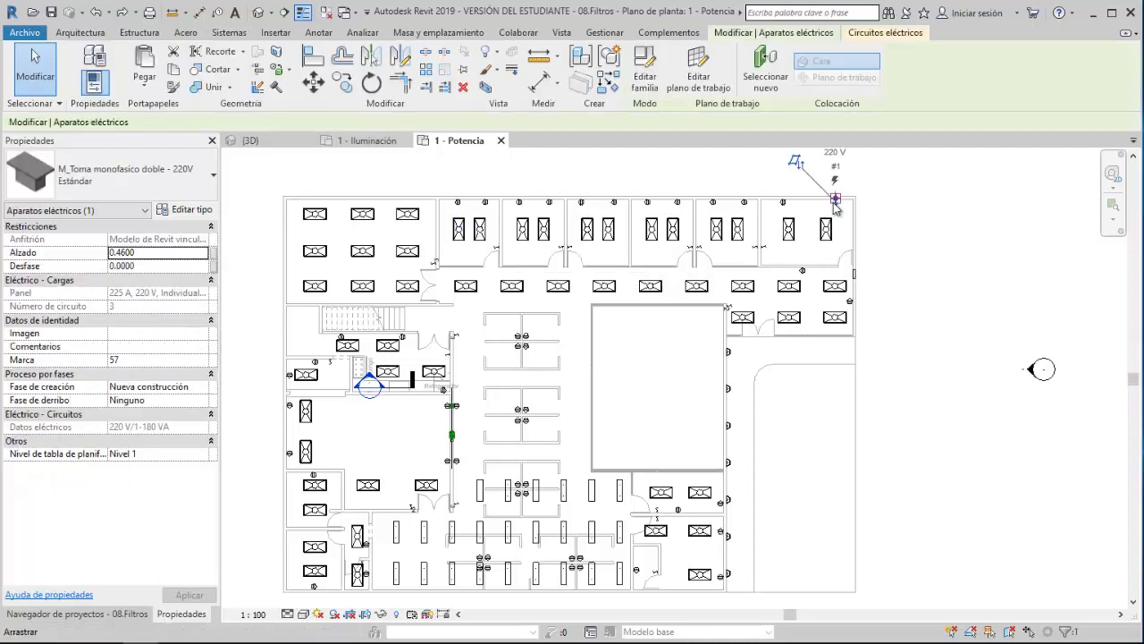
key(Escape)
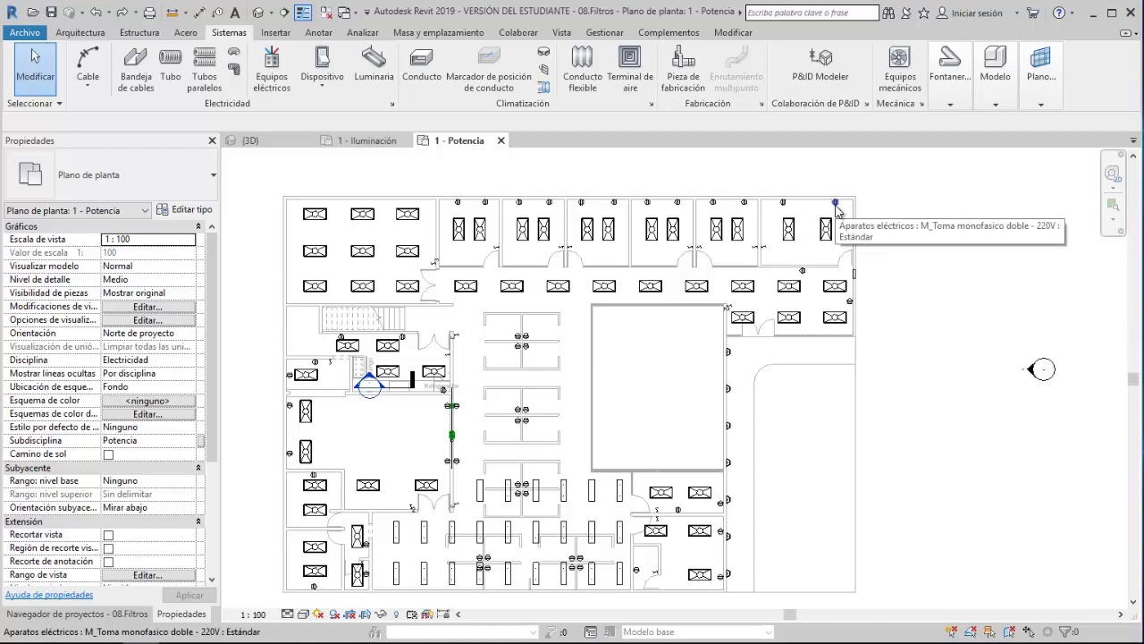
key(Tab)
click(836, 207)
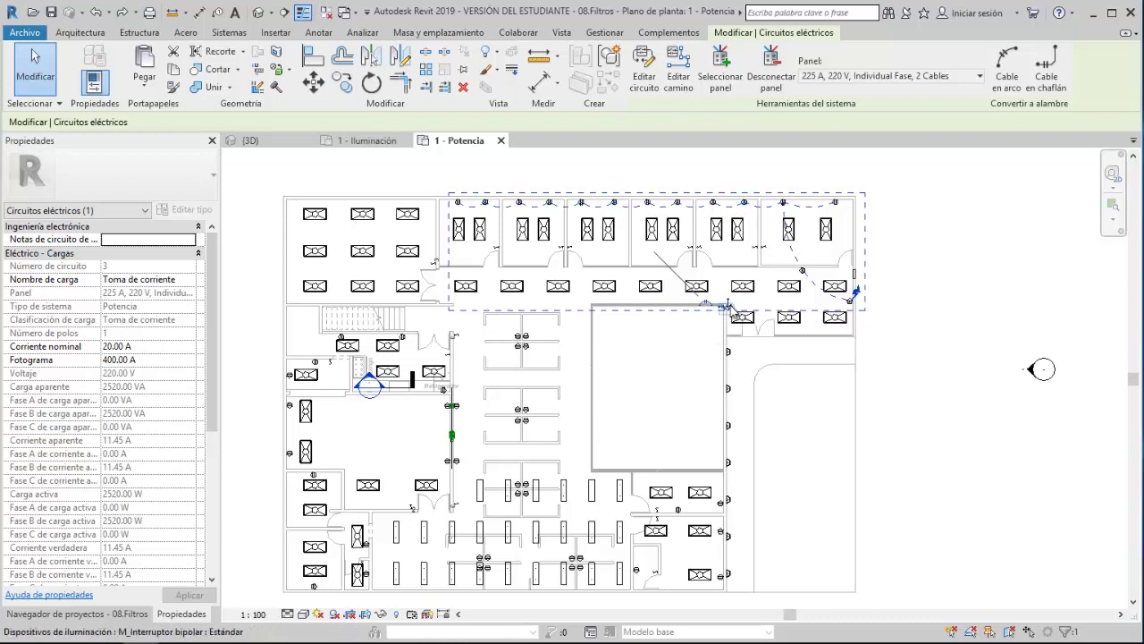
scroll(726, 307, up, 3)
scroll(715, 311, up, 2)
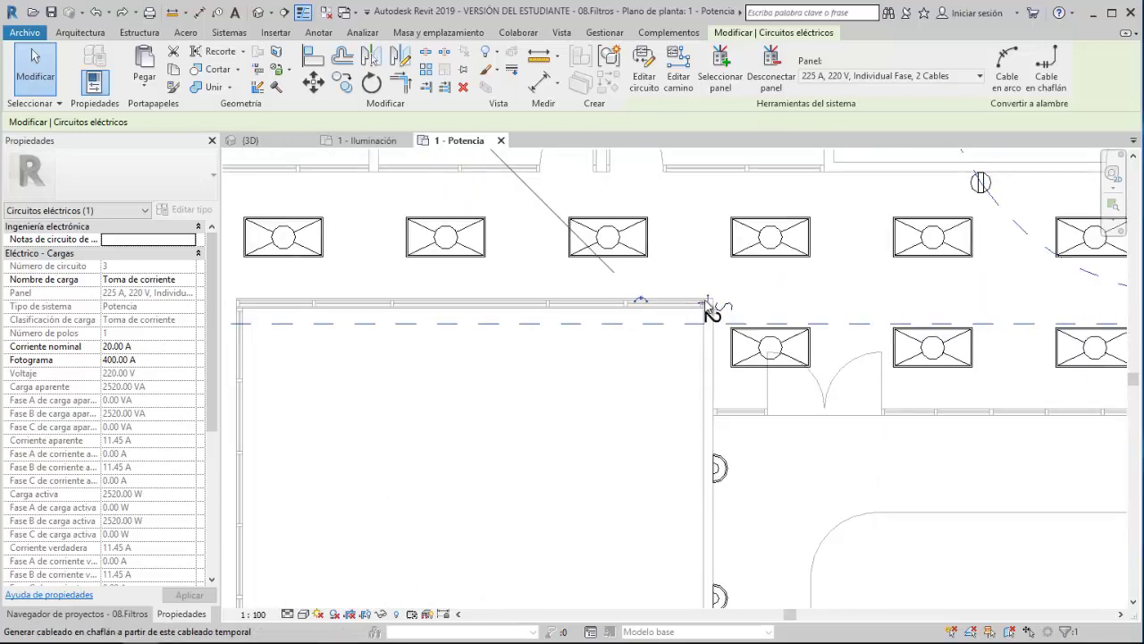
scroll(708, 307, down, 5)
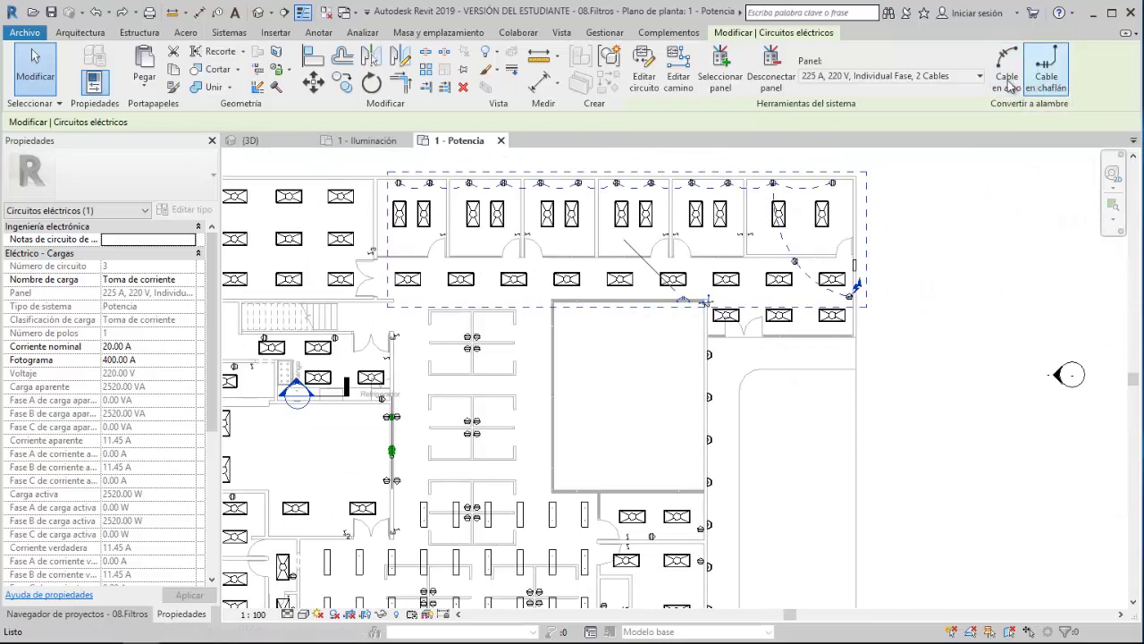
click(1040, 87)
middle_drag(586, 314, 602, 362)
scroll(805, 243, up, 2)
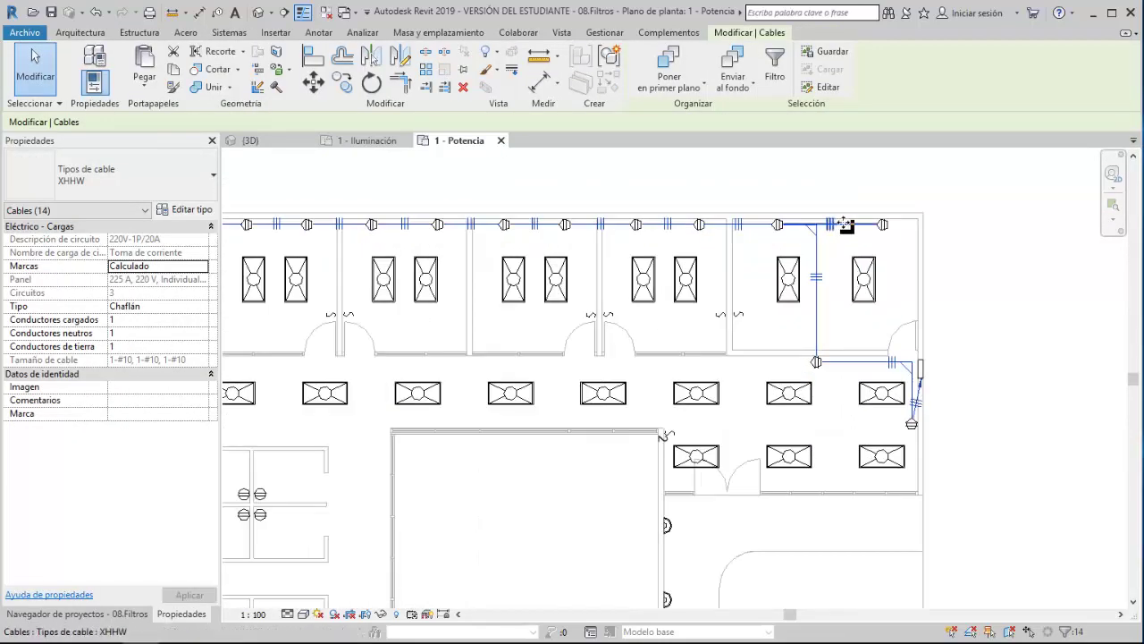
scroll(540, 215, down, 3)
Step: Convert the lighting circuit around the fixtures to chamfered wires as well
key(Escape)
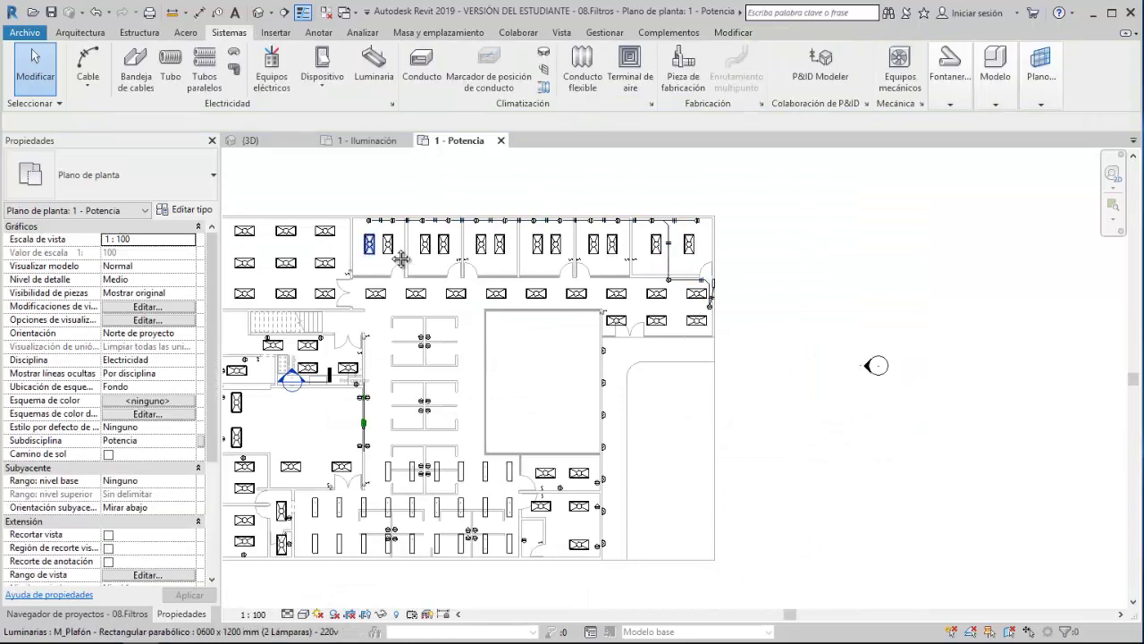
middle_drag(373, 222, 626, 192)
key(Tab)
click(633, 188)
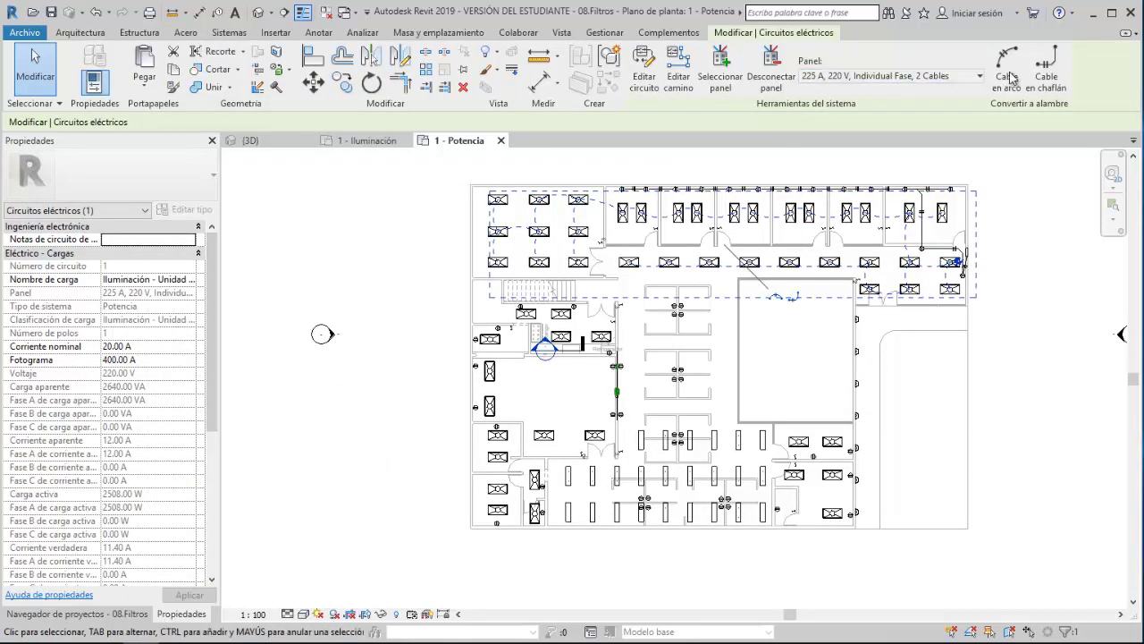
click(1044, 65)
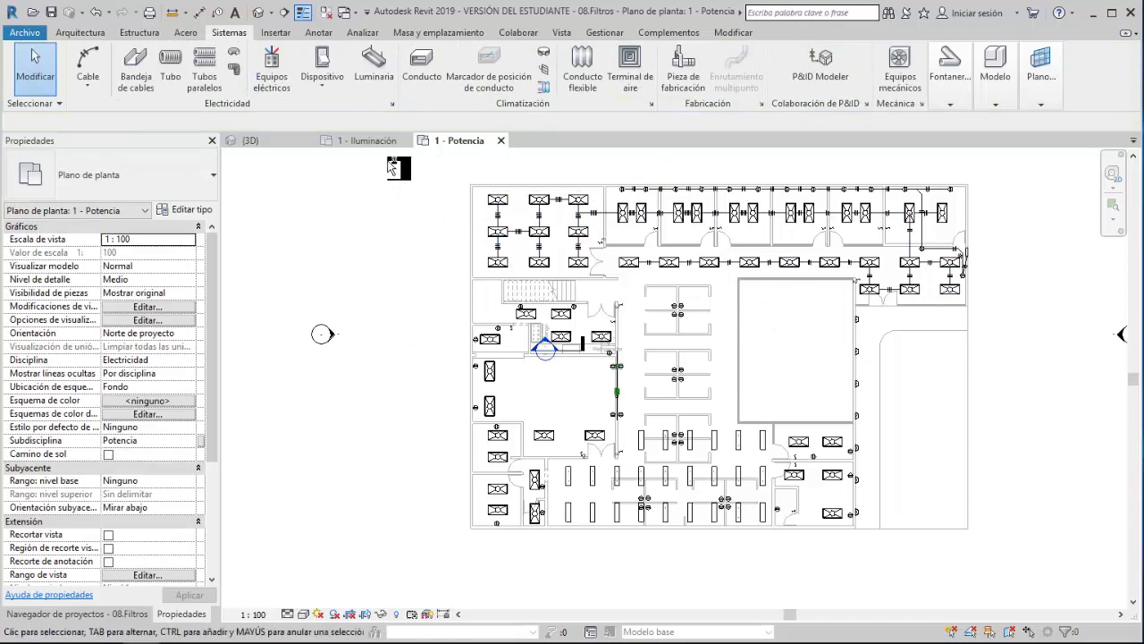
middle_drag(693, 248, 618, 279)
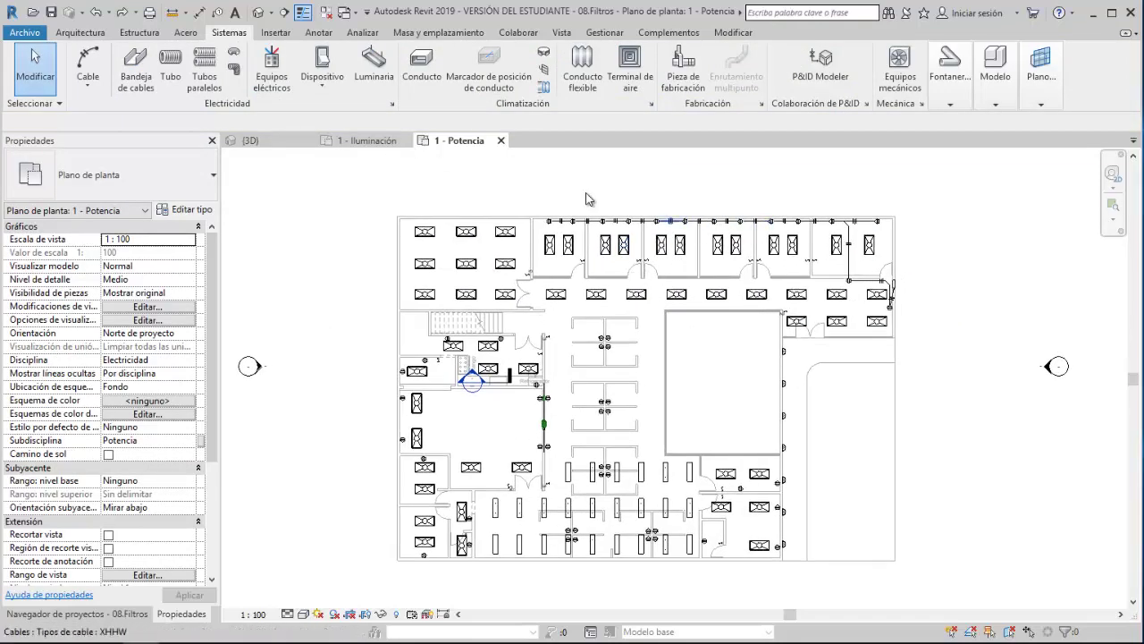
Step: Return to the 1 - Iluminación tab and change its detail level from Fine to Medio
click(364, 140)
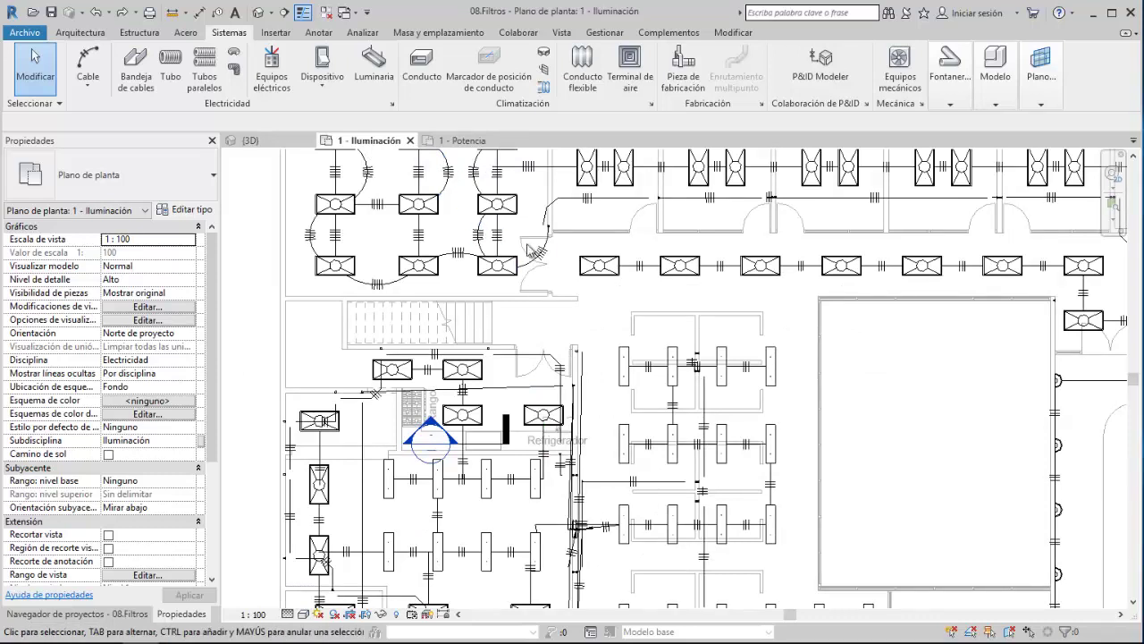
mouse_move(625, 365)
middle_down()
mouse_move(613, 386)
mouse_move(581, 339)
mouse_move(589, 427)
middle_up()
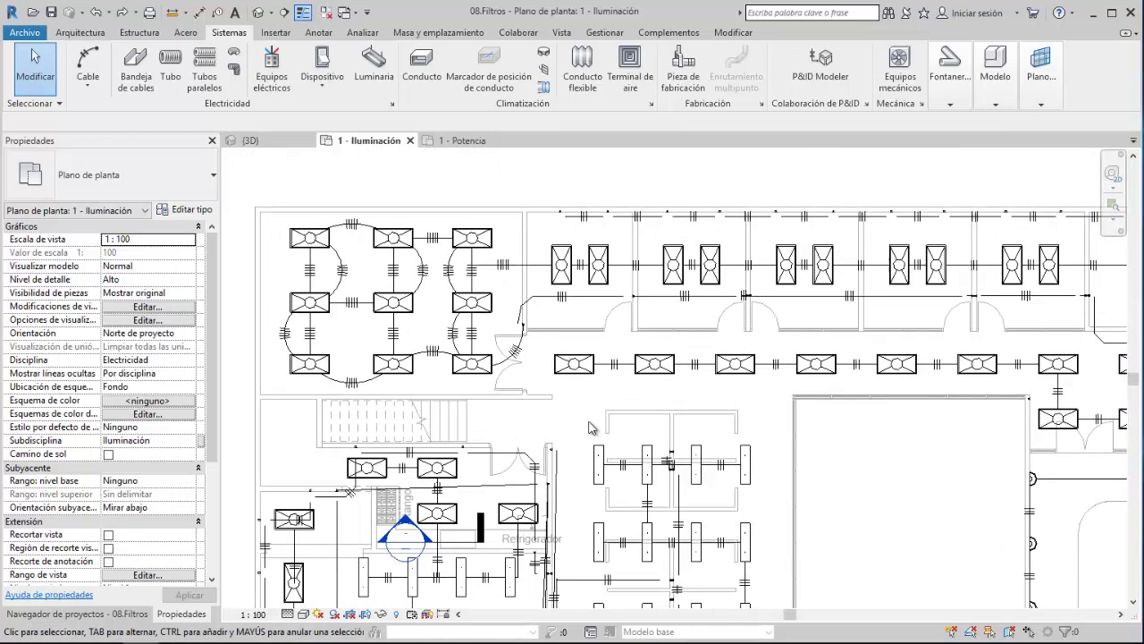
click(288, 614)
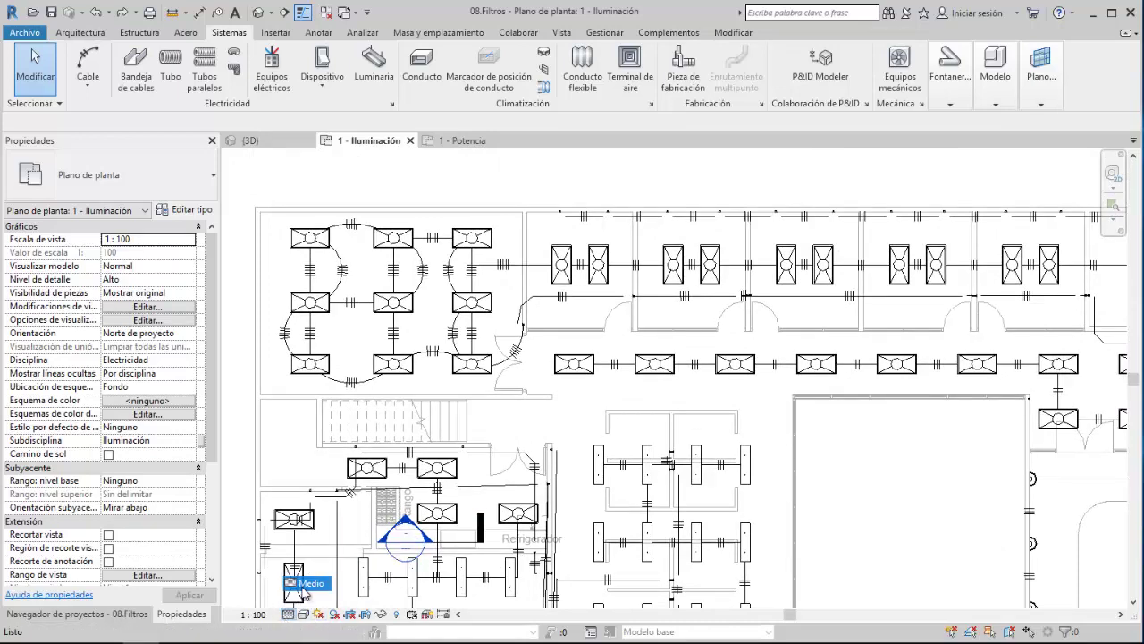
click(301, 590)
middle_drag(841, 181, 597, 162)
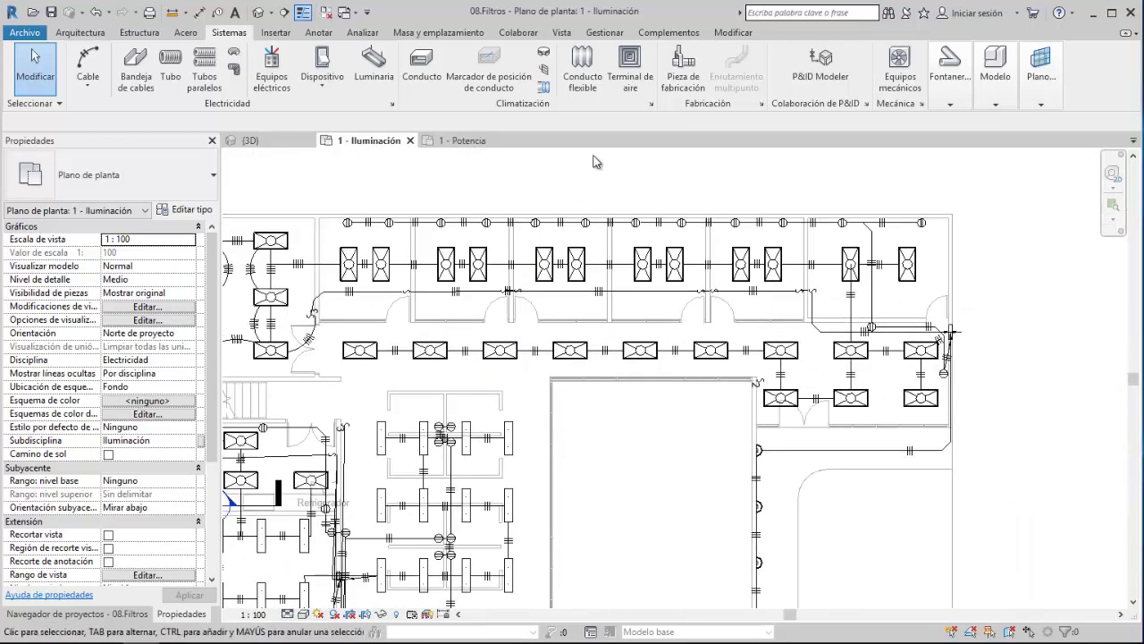
Step: In VG's Filtros tab, choose Añadir and pick Agua caliente sanitaria from the filter list
key(v)
key(v)
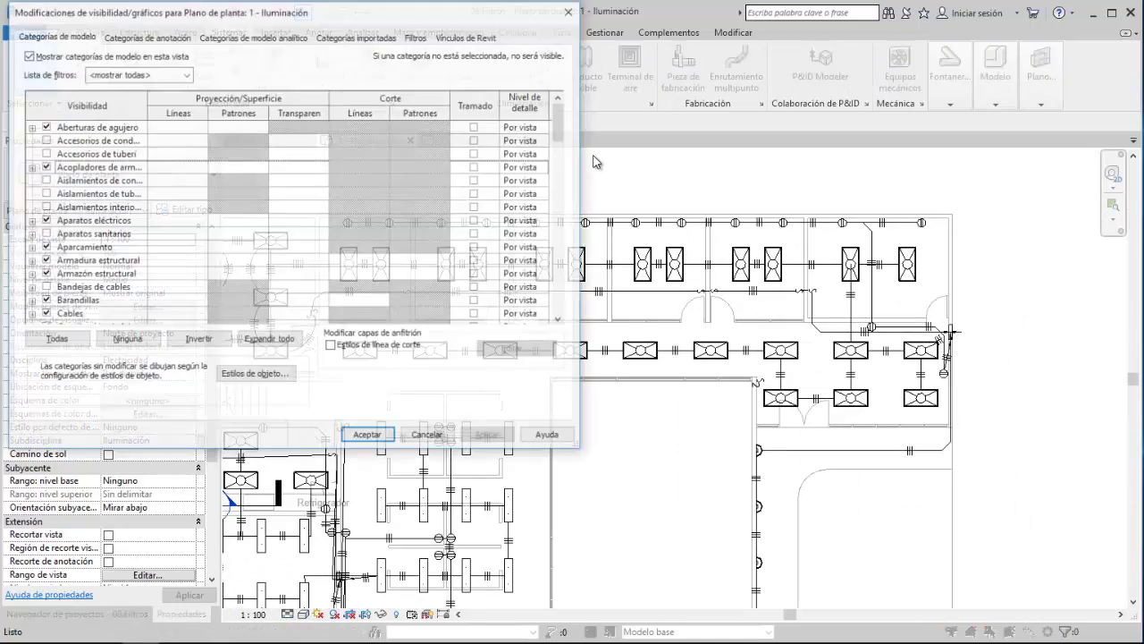
click(419, 37)
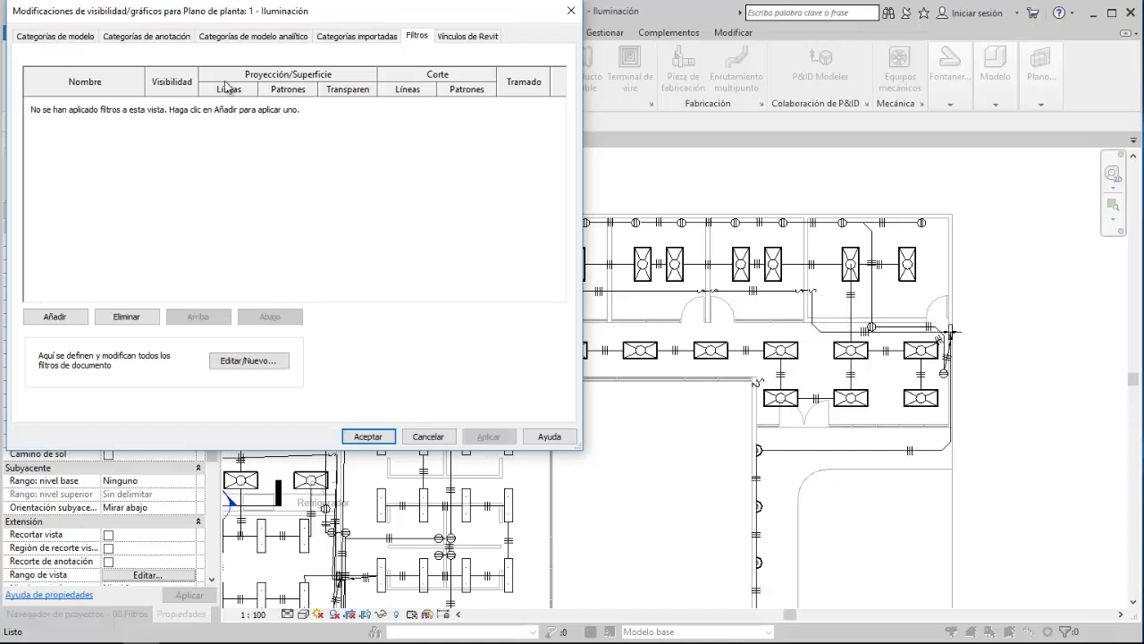
mouse_move(270, 16)
mouse_down()
mouse_move(407, 68)
mouse_move(488, 68)
mouse_up()
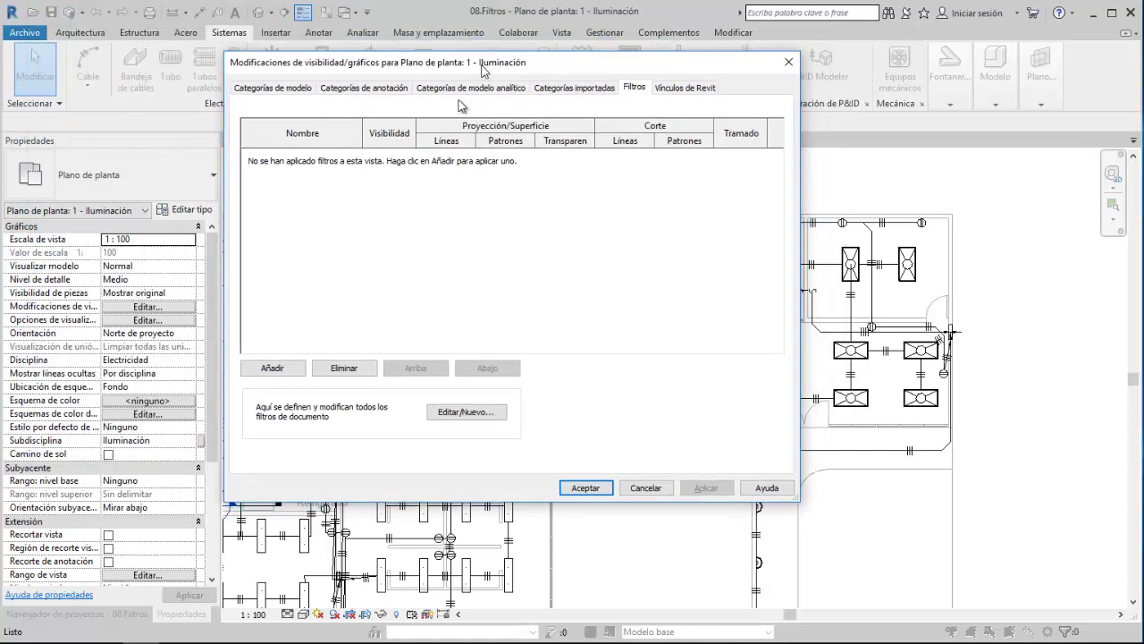
click(290, 376)
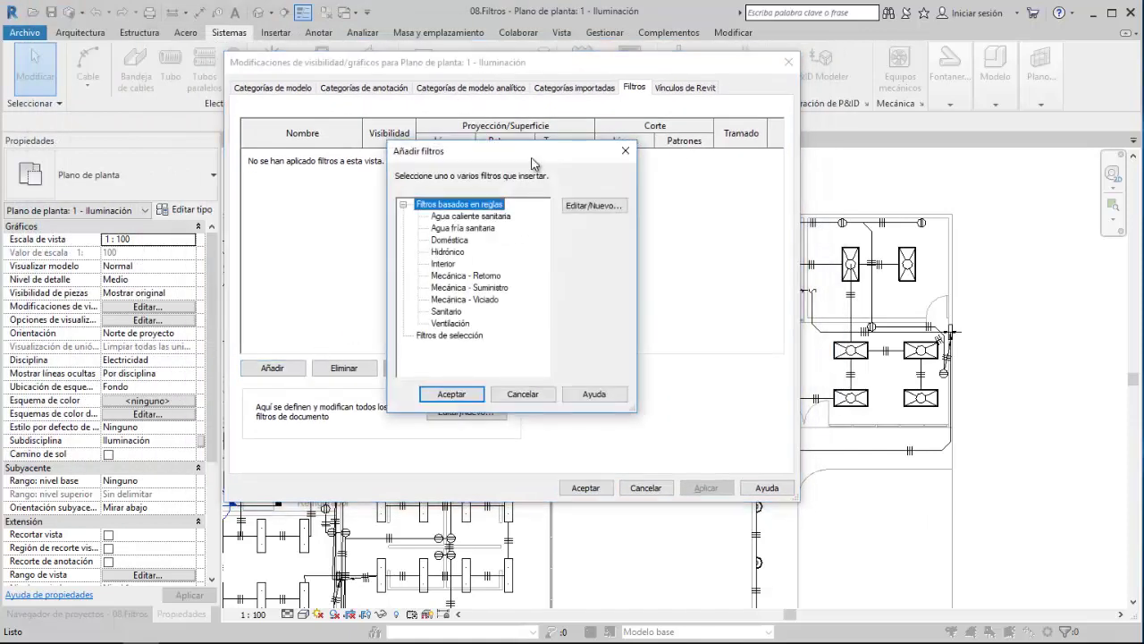
click(484, 218)
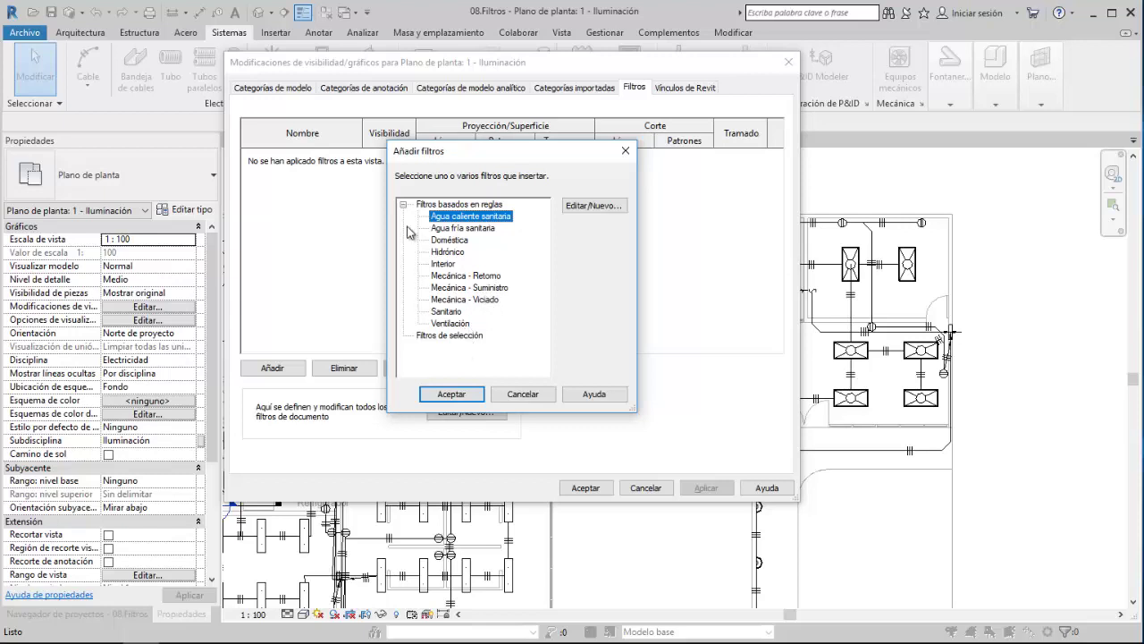
drag(555, 155, 556, 121)
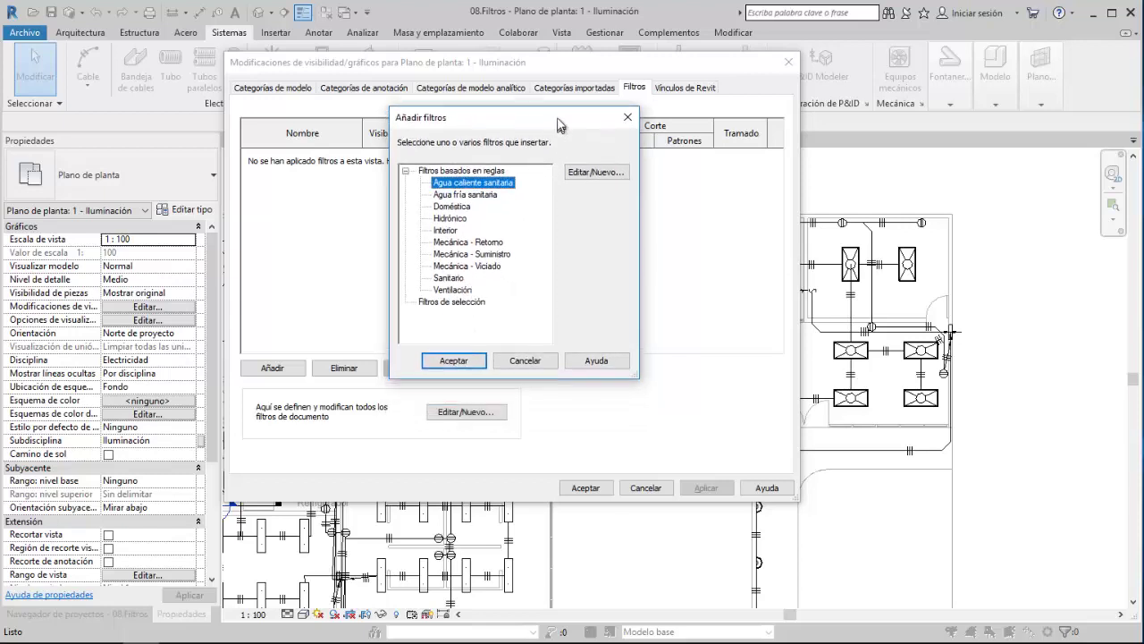
Step: Create a new rule-based filter named Potencia in the filter editor
click(588, 169)
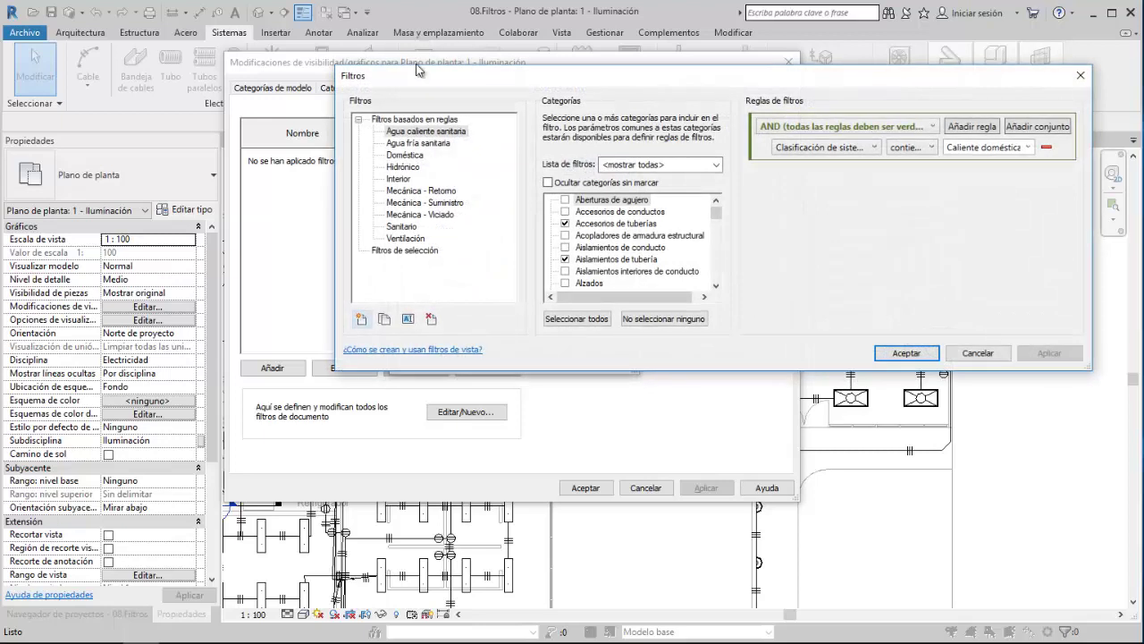
click(363, 320)
text(Potencia)
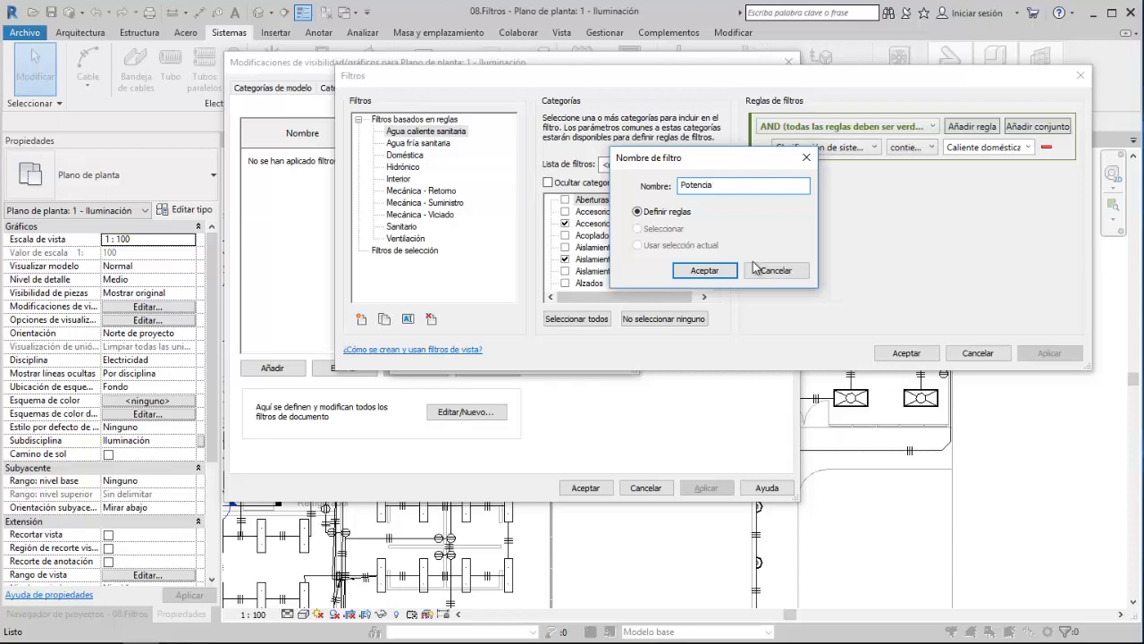
key(Return)
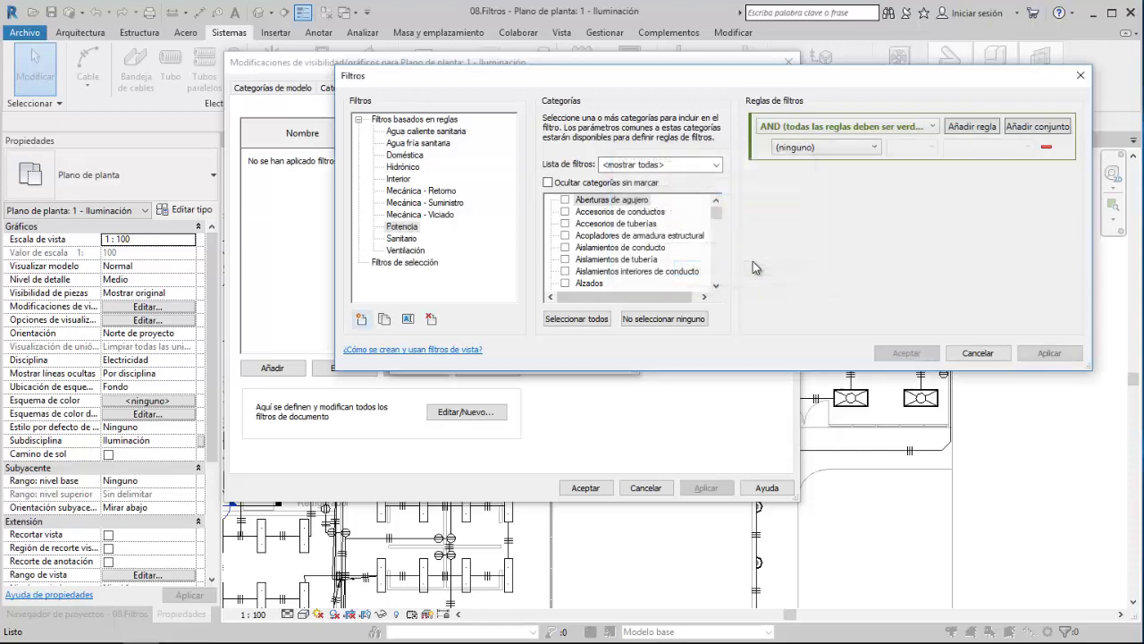
Step: Tick the Cables category for the Potencia filter
click(416, 229)
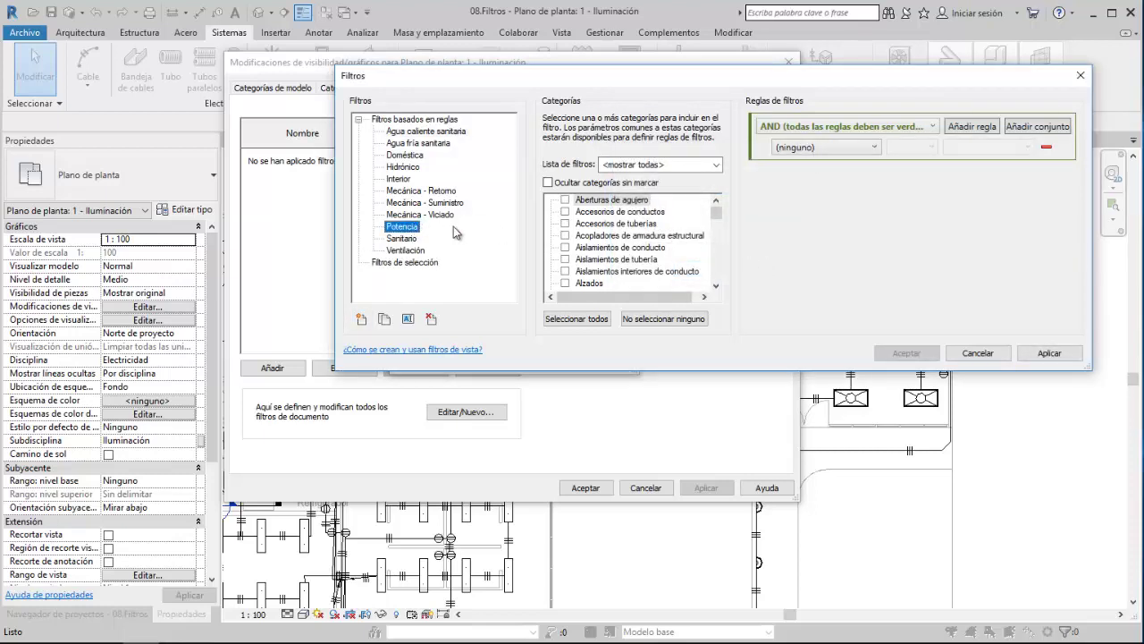
scroll(598, 218, down, 2)
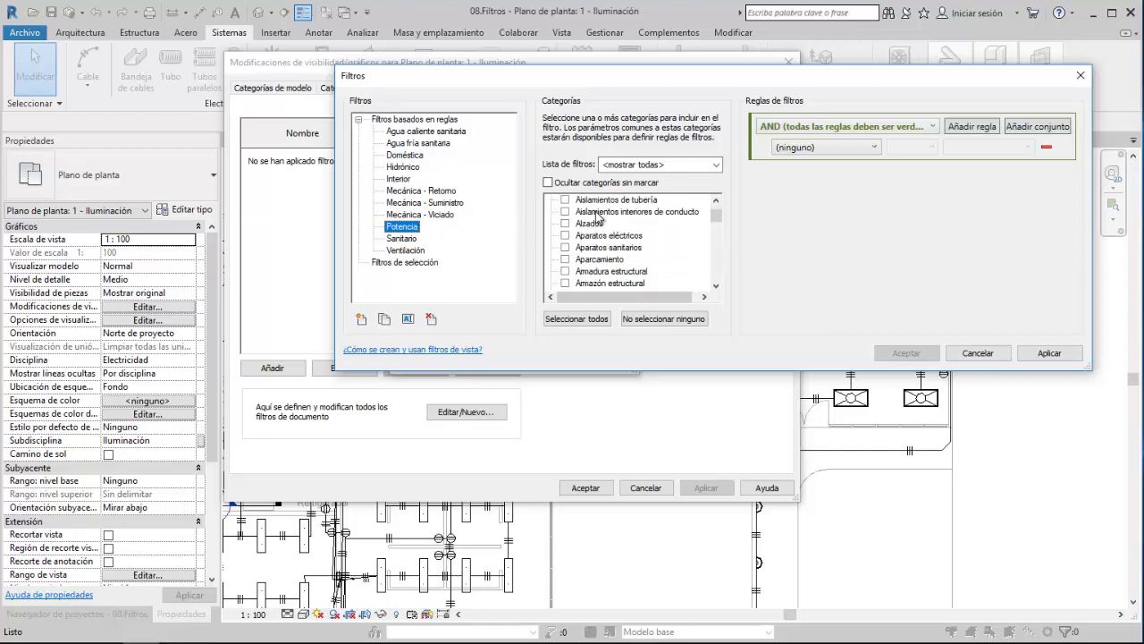
scroll(599, 218, down, 1)
scroll(598, 218, down, 2)
scroll(599, 217, down, 2)
scroll(598, 217, down, 1)
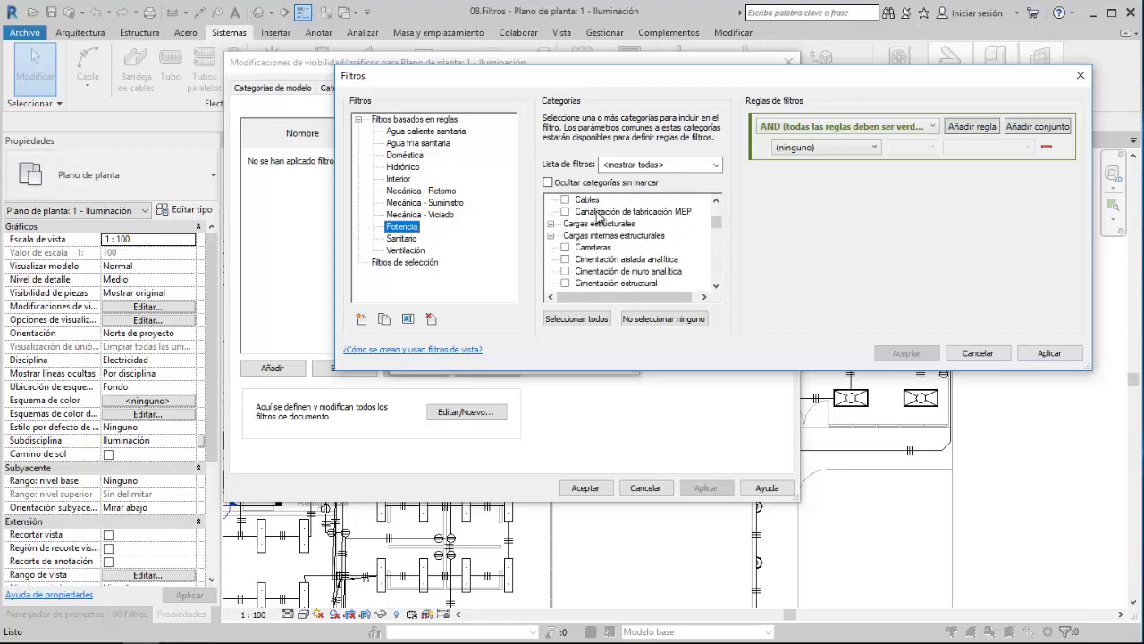
scroll(598, 217, down, 1)
scroll(598, 217, down, 1)
scroll(598, 217, down, 1)
scroll(598, 217, up, 5)
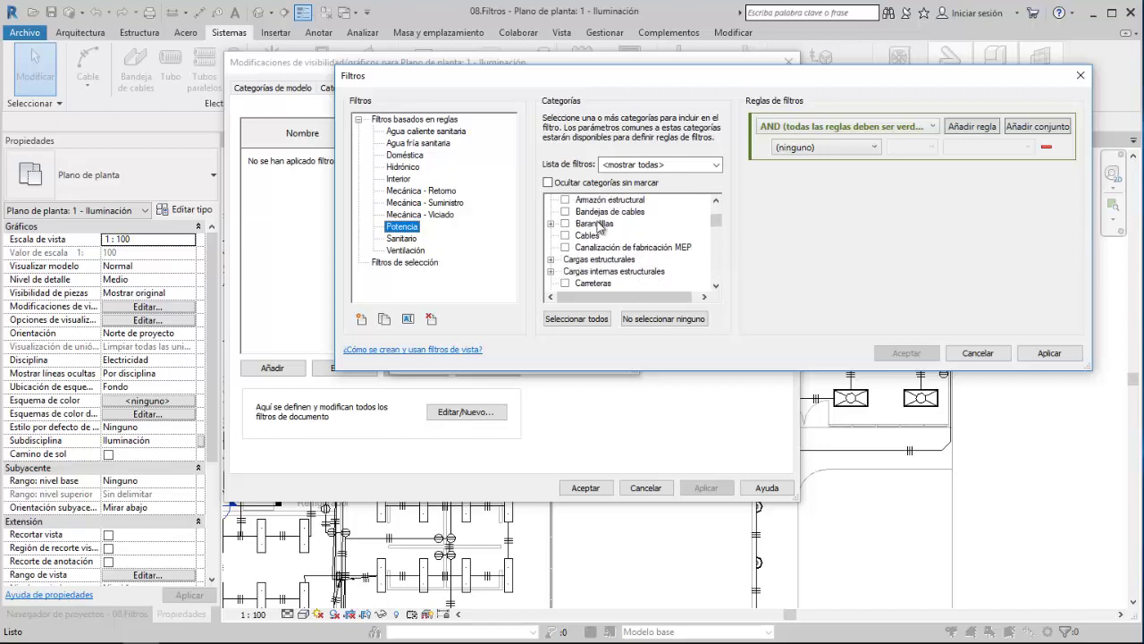
click(577, 238)
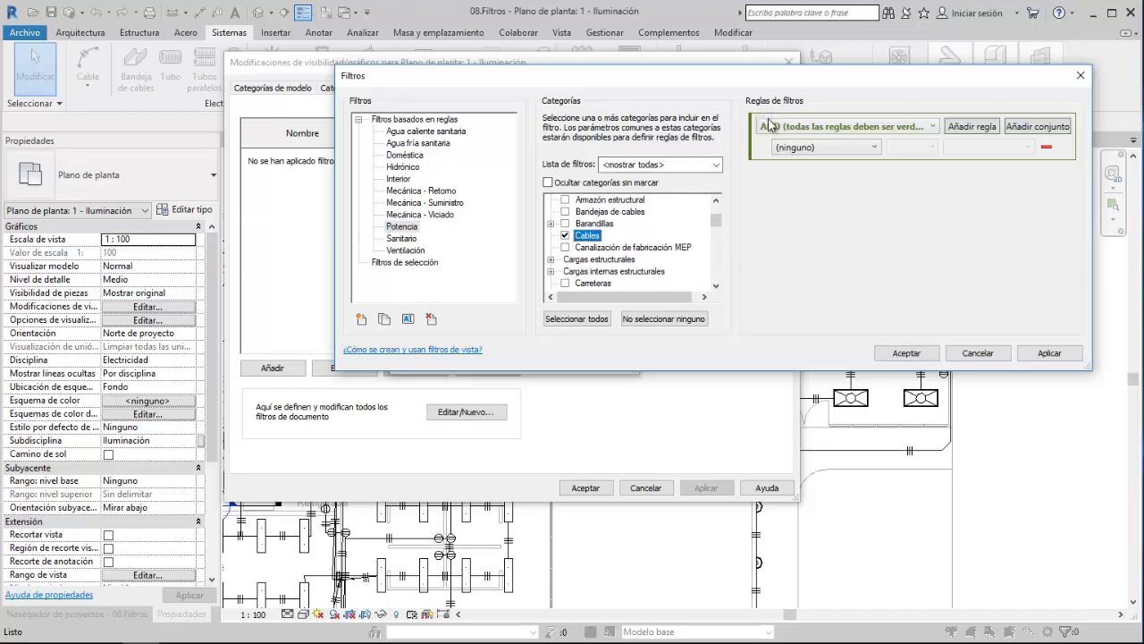
Step: Close the filter editor, Añadir filtros and overrides dialogs without applying a filter
click(907, 352)
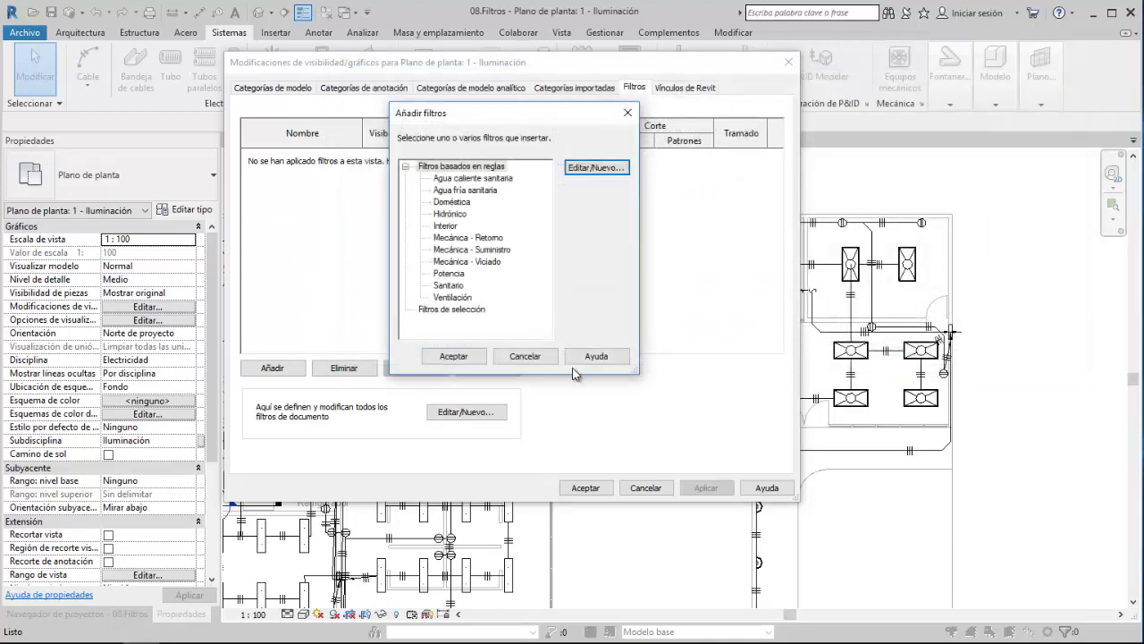
click(533, 356)
click(586, 488)
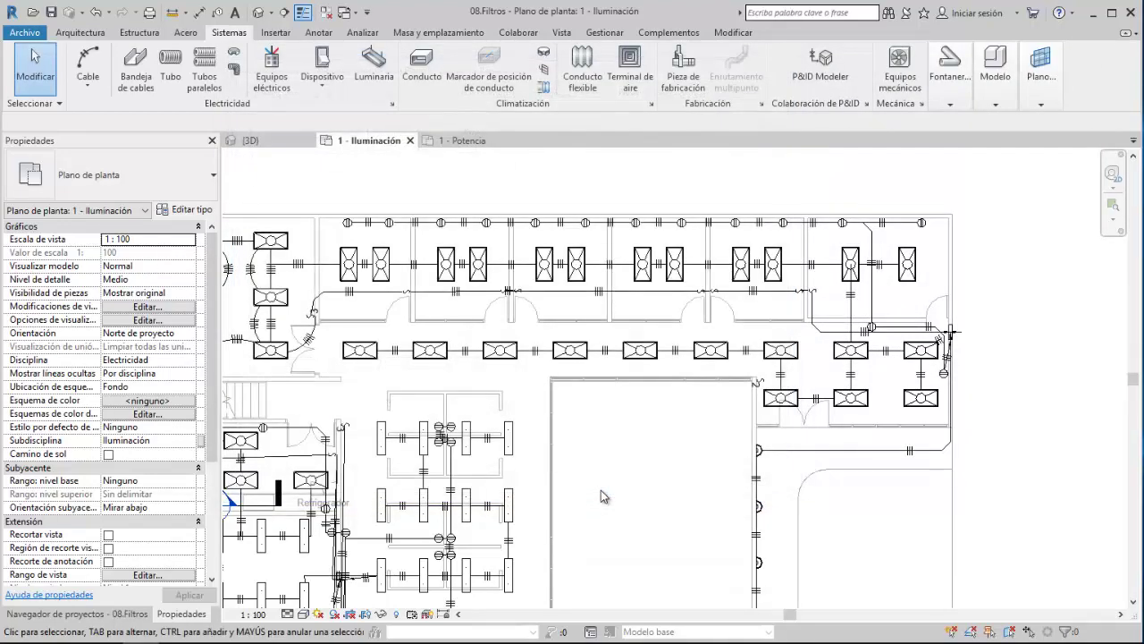
Step: Select the top circuit and filter out Aparatos eléctricos, leaving only the 14 cables
drag(322, 197, 982, 242)
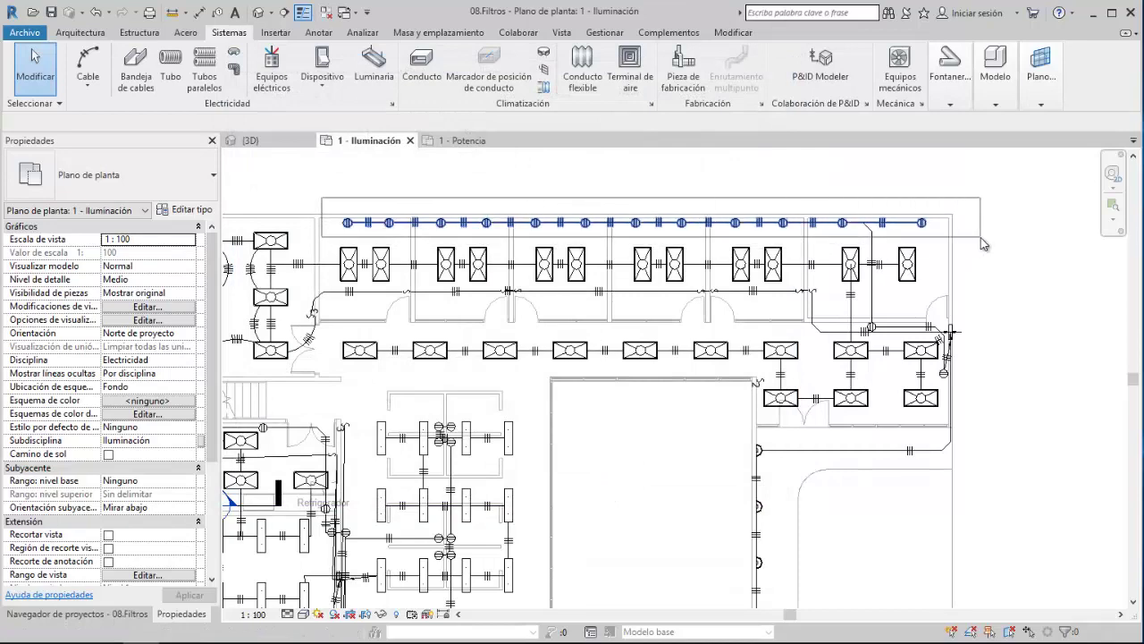
key(Escape)
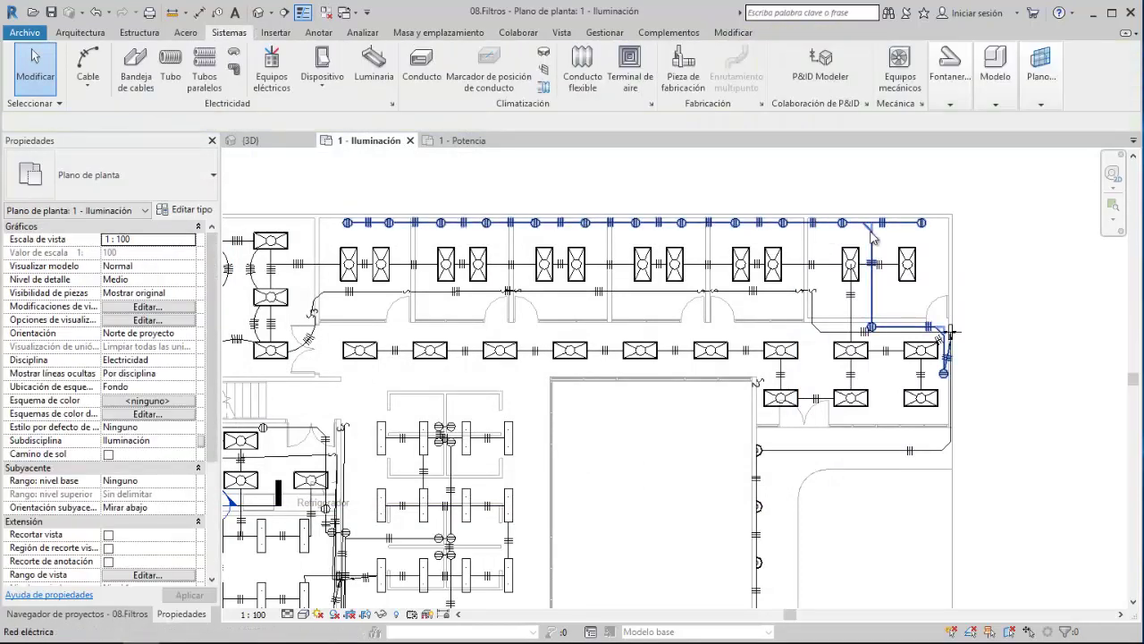
click(871, 237)
click(643, 72)
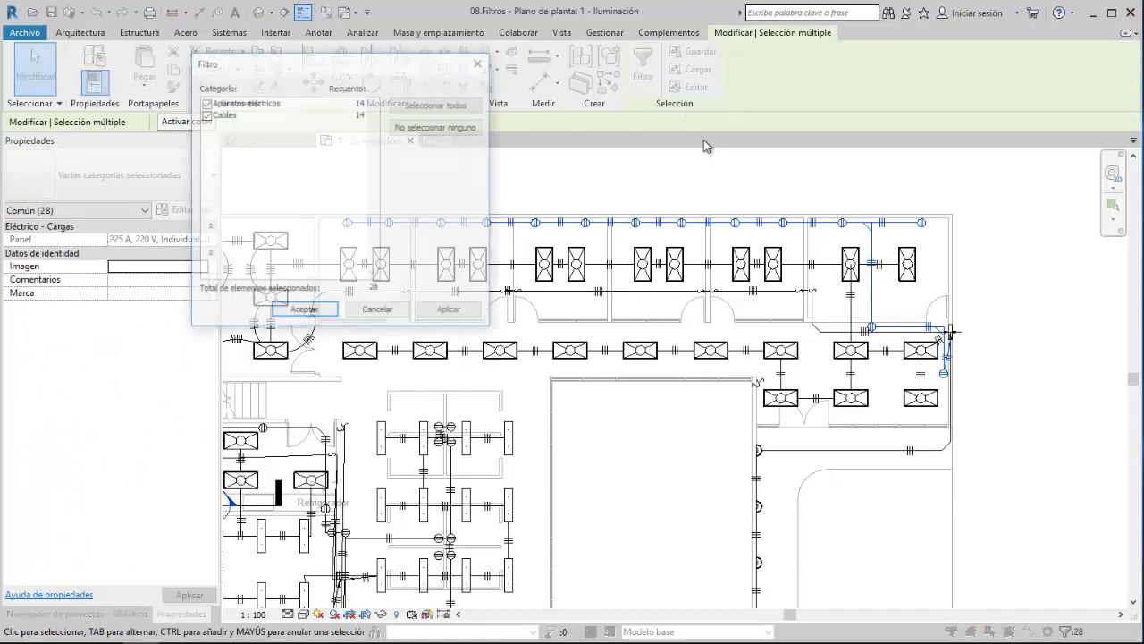
key(Escape)
key(Escape)
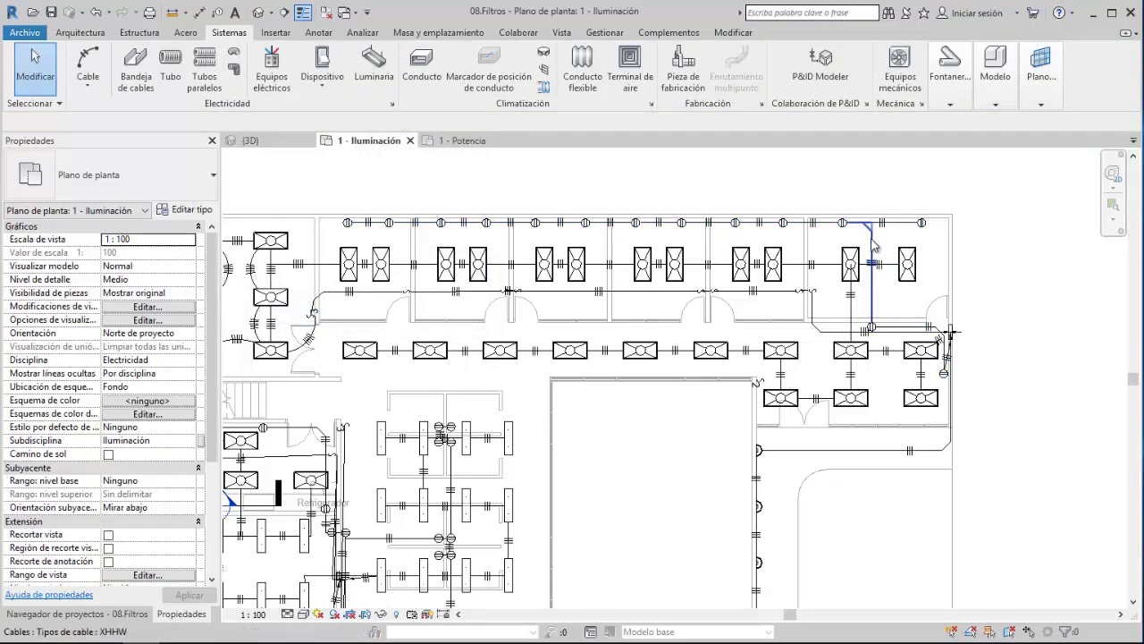
key(Tab)
click(844, 242)
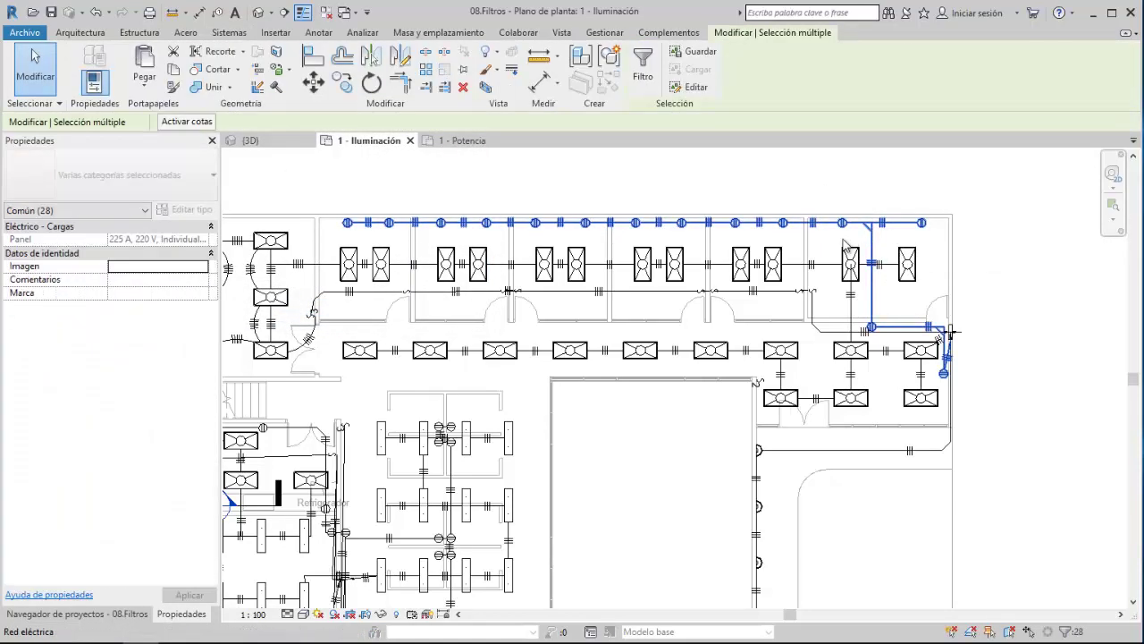
click(643, 71)
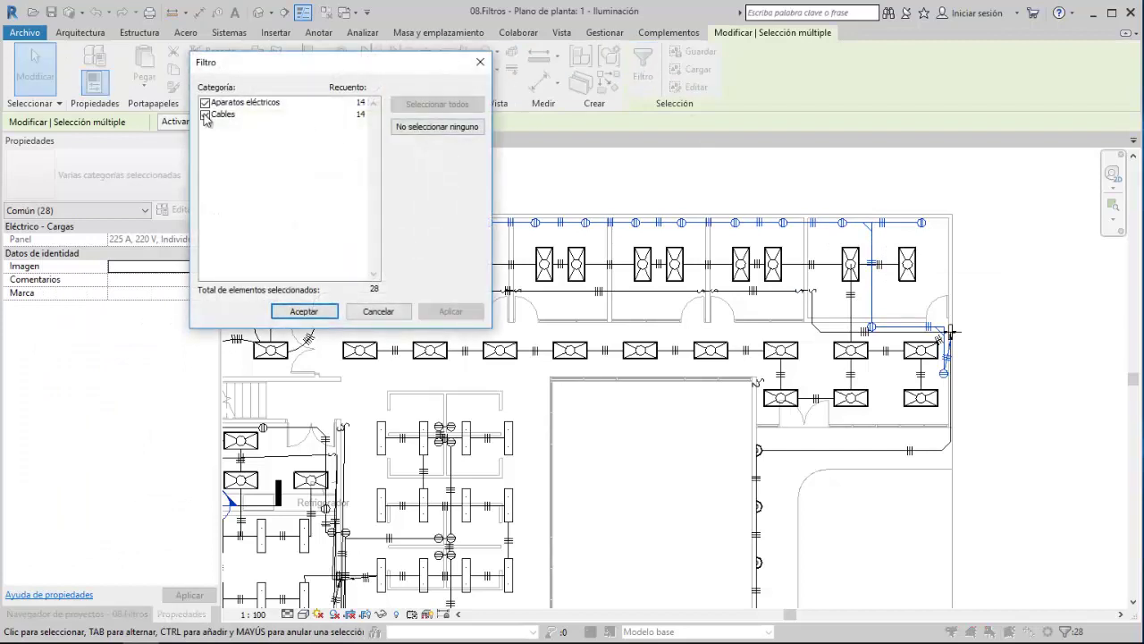
click(205, 103)
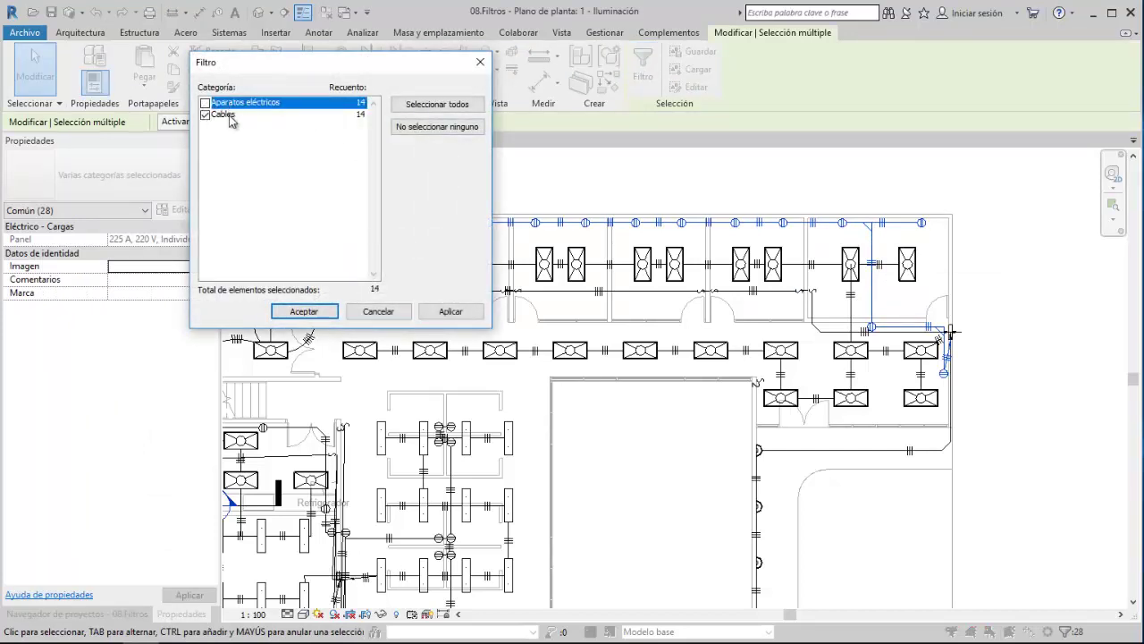
click(302, 310)
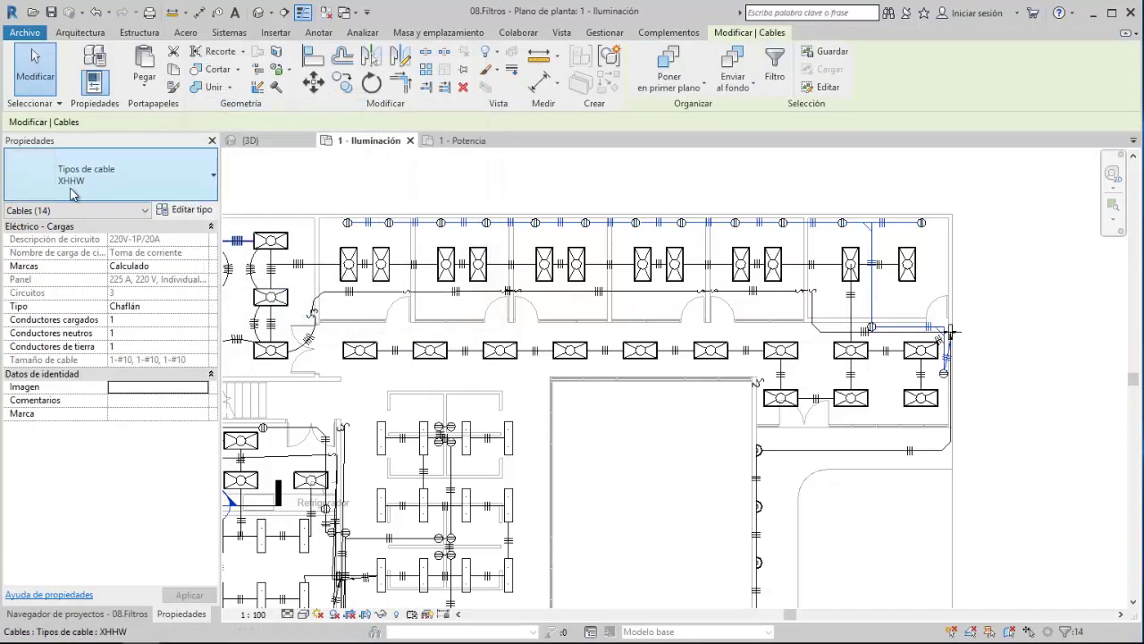
Step: Duplicate the XHHW cable type under the name XHHW - Potencia
click(204, 210)
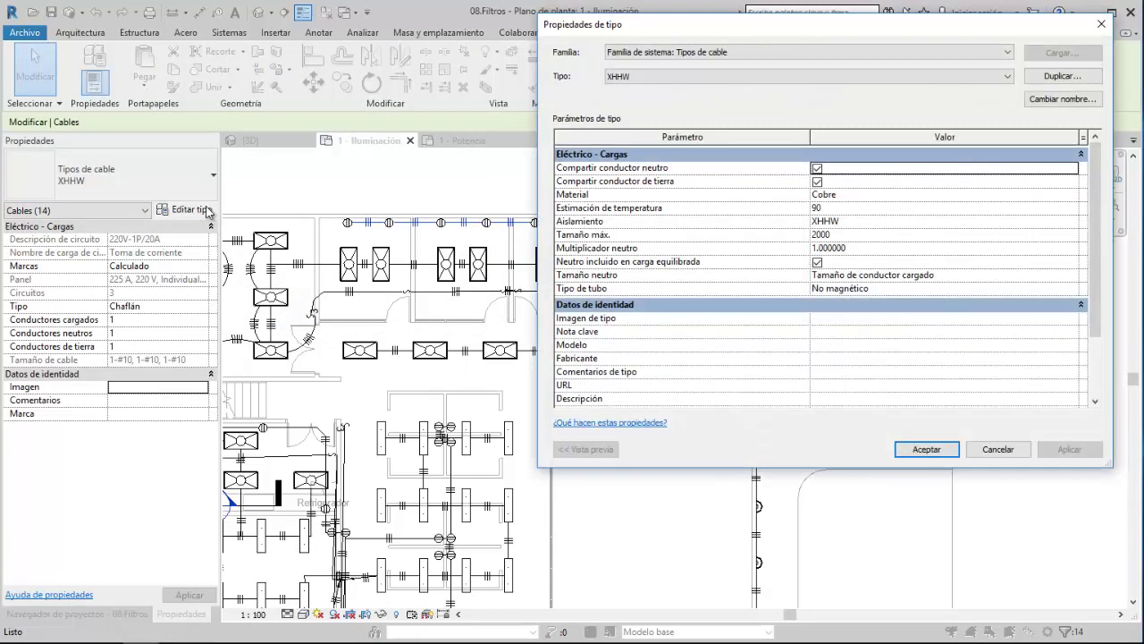
click(1089, 78)
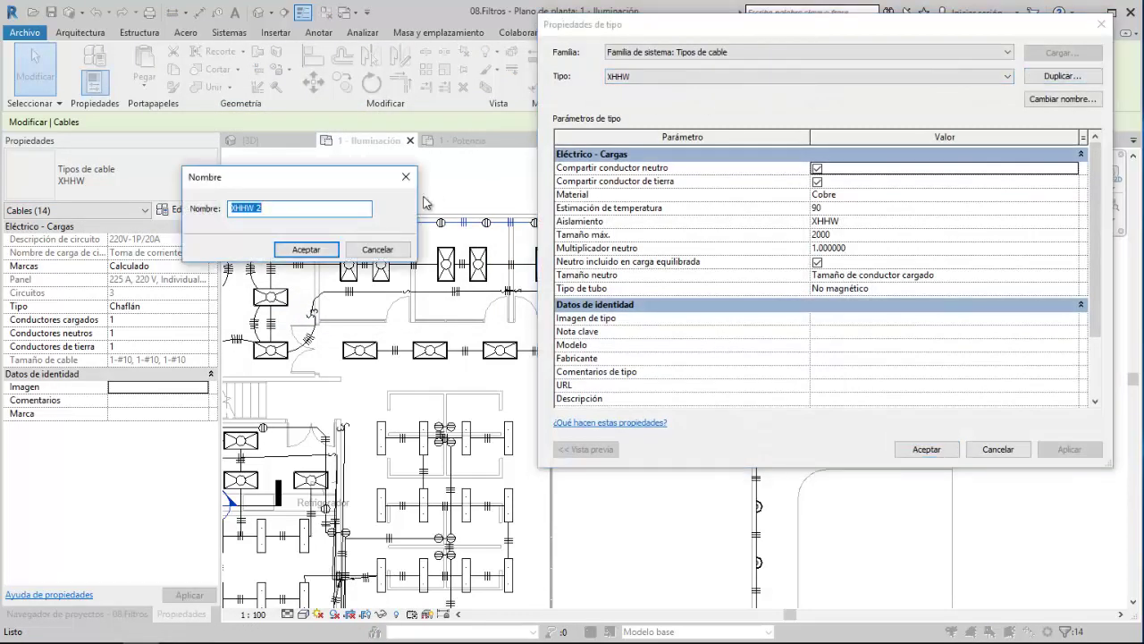
click(328, 210)
text(a)
key(Return)
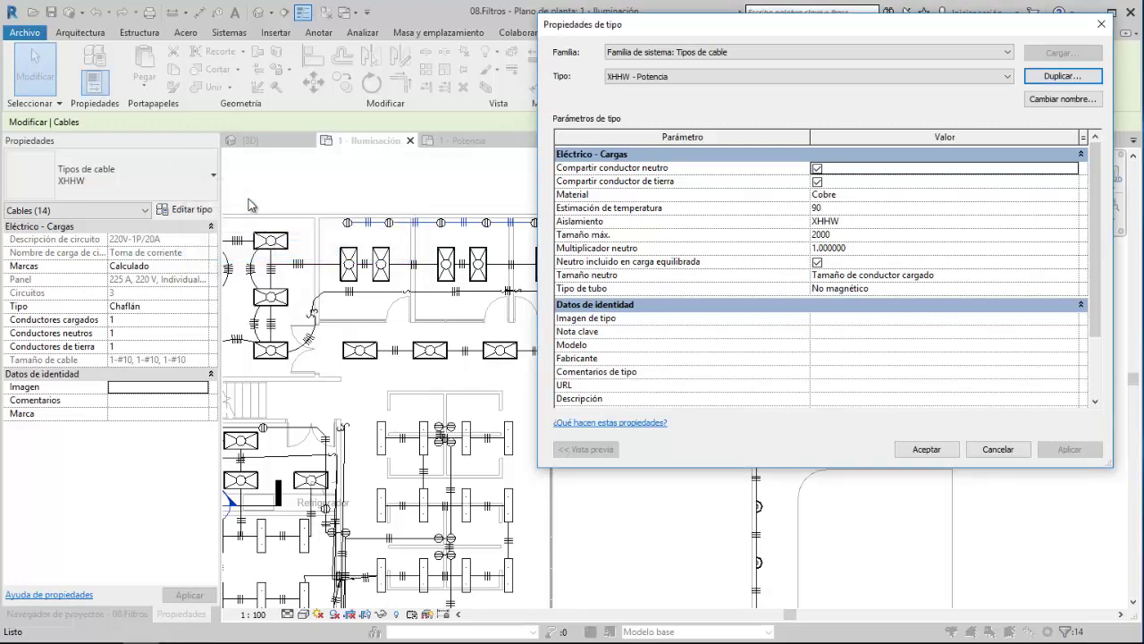
Step: Close the cable Type Properties and clear the current cable selection
click(921, 449)
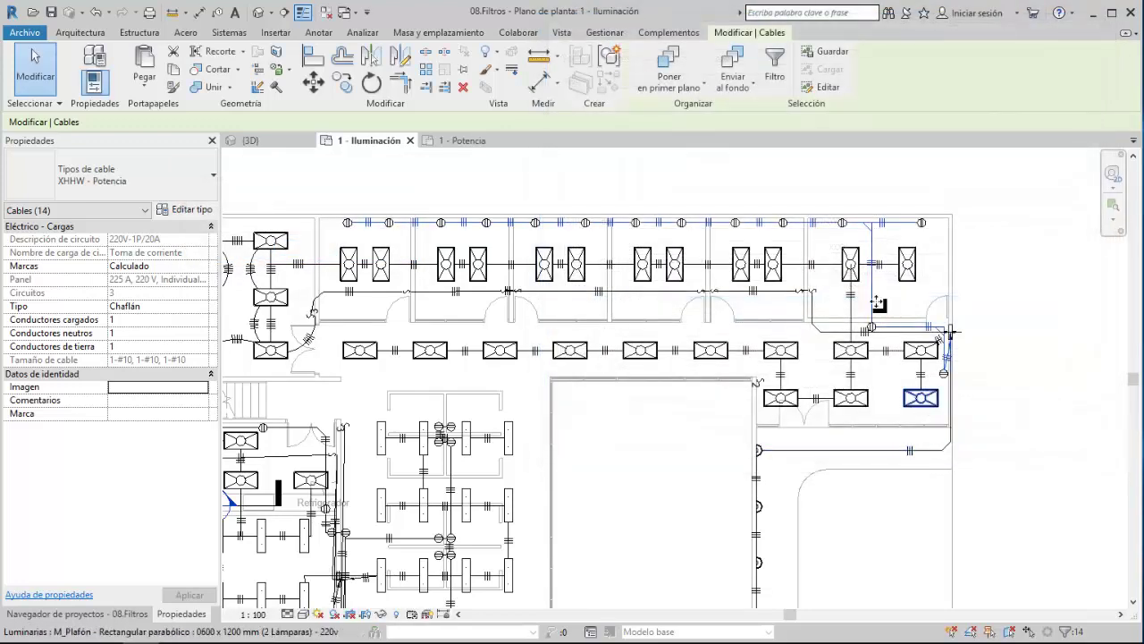
click(790, 185)
scroll(429, 260, down, 3)
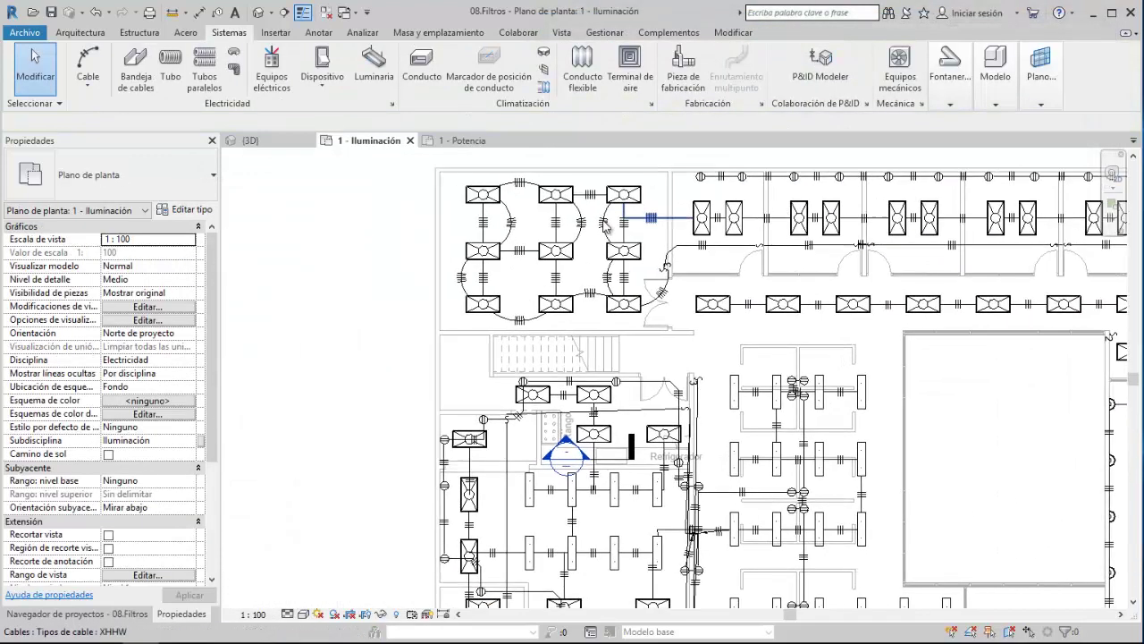
scroll(552, 369, up, 4)
scroll(552, 368, up, 2)
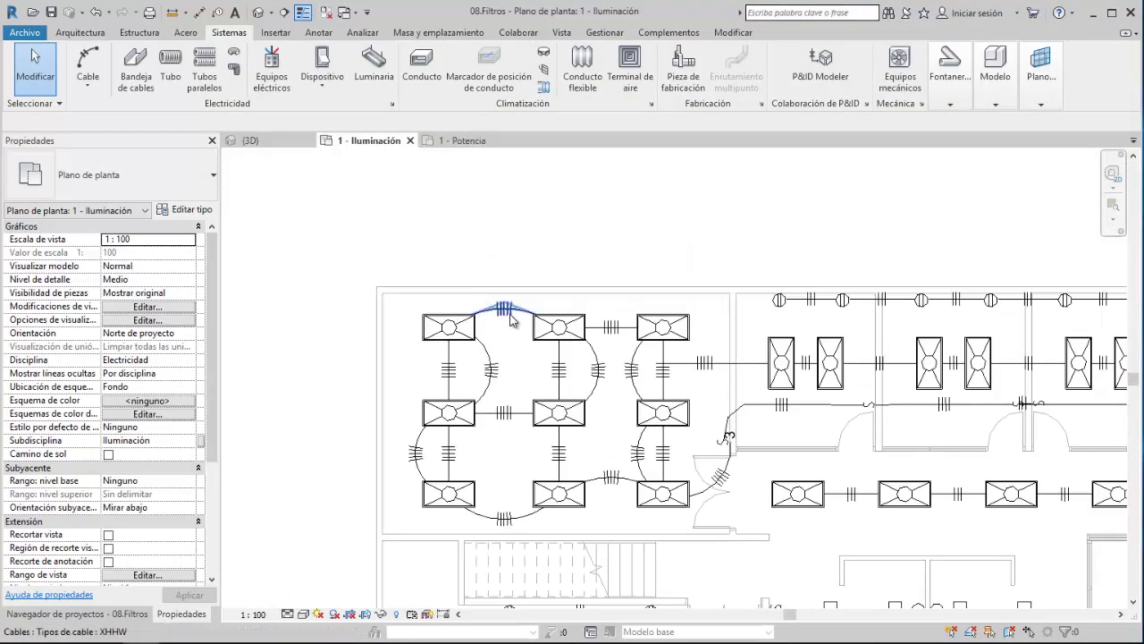
Step: Select the nine arc cables joining the upper-left room's light fixtures
click(503, 310)
ctrl+click(418, 438)
ctrl+click(504, 519)
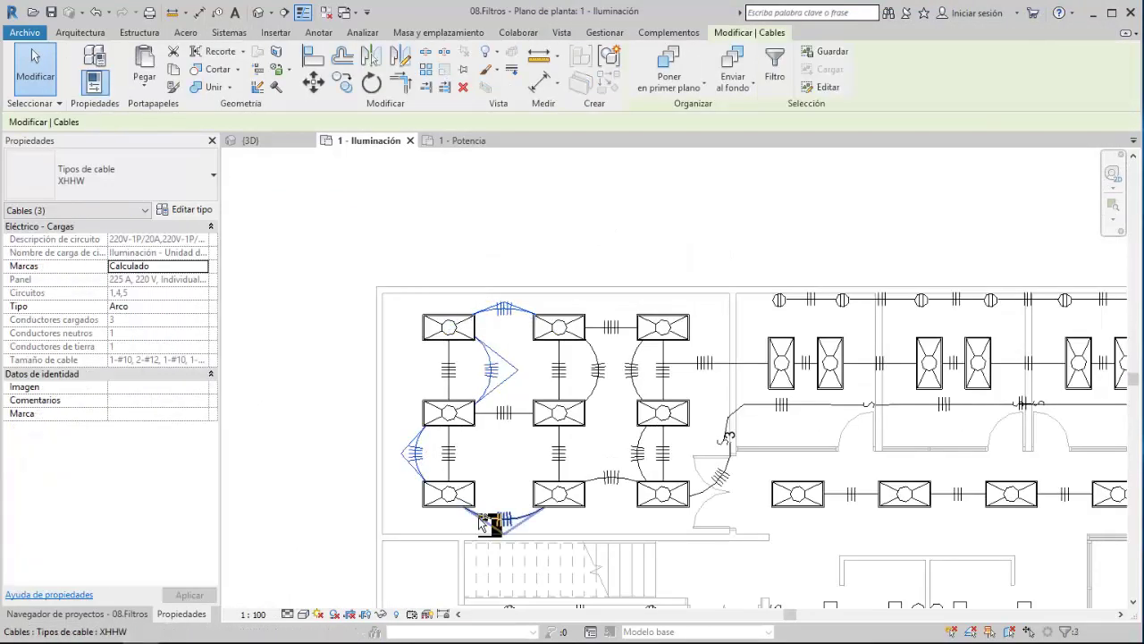
ctrl+click(610, 478)
ctrl+click(636, 453)
ctrl+click(720, 474)
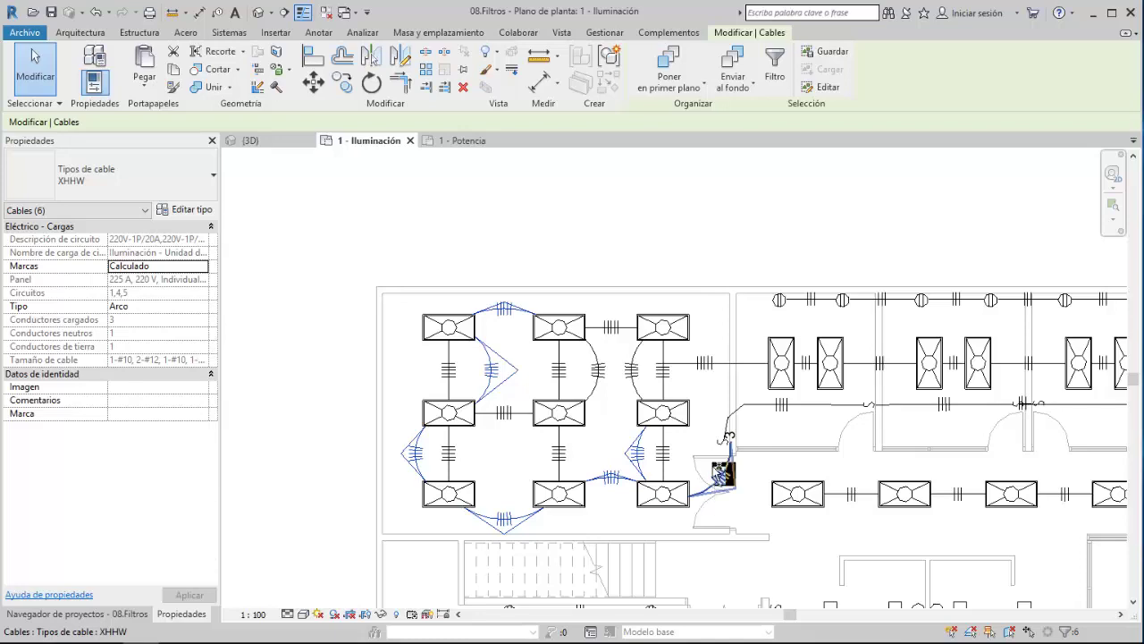
ctrl+click(632, 369)
ctrl+click(595, 362)
ctrl+click(596, 362)
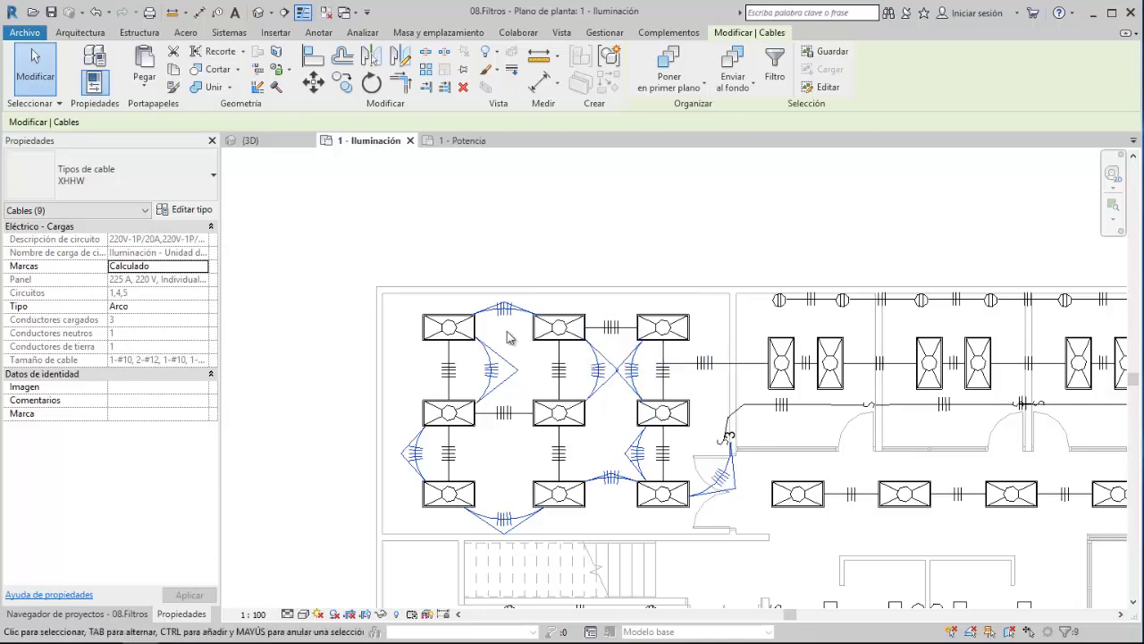
middle_drag(646, 391, 580, 361)
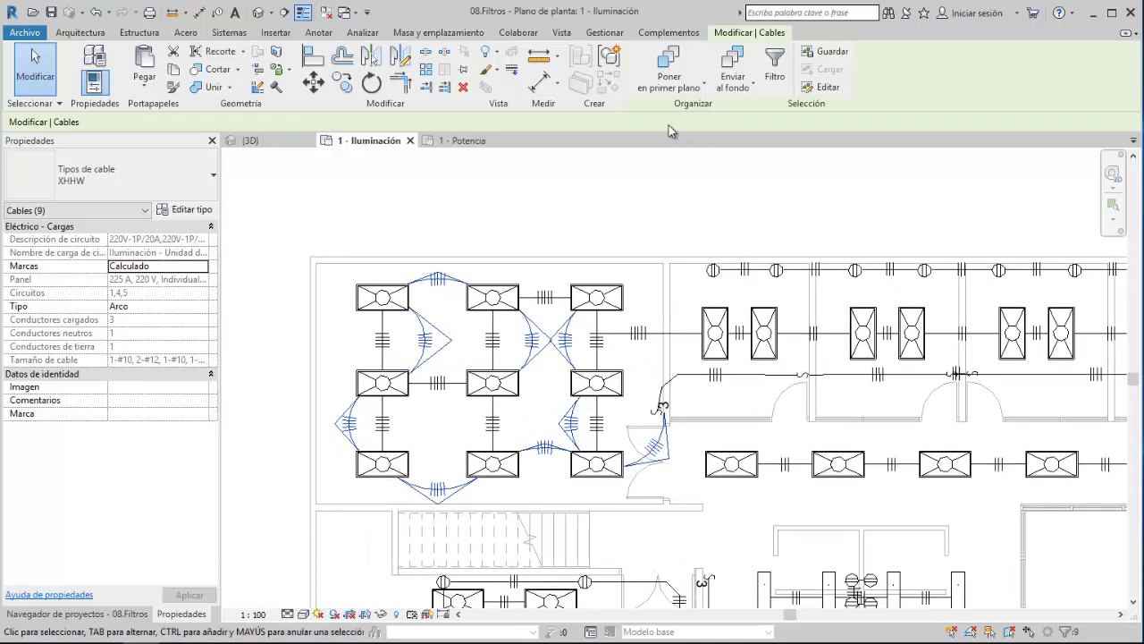
middle_drag(356, 295, 347, 263)
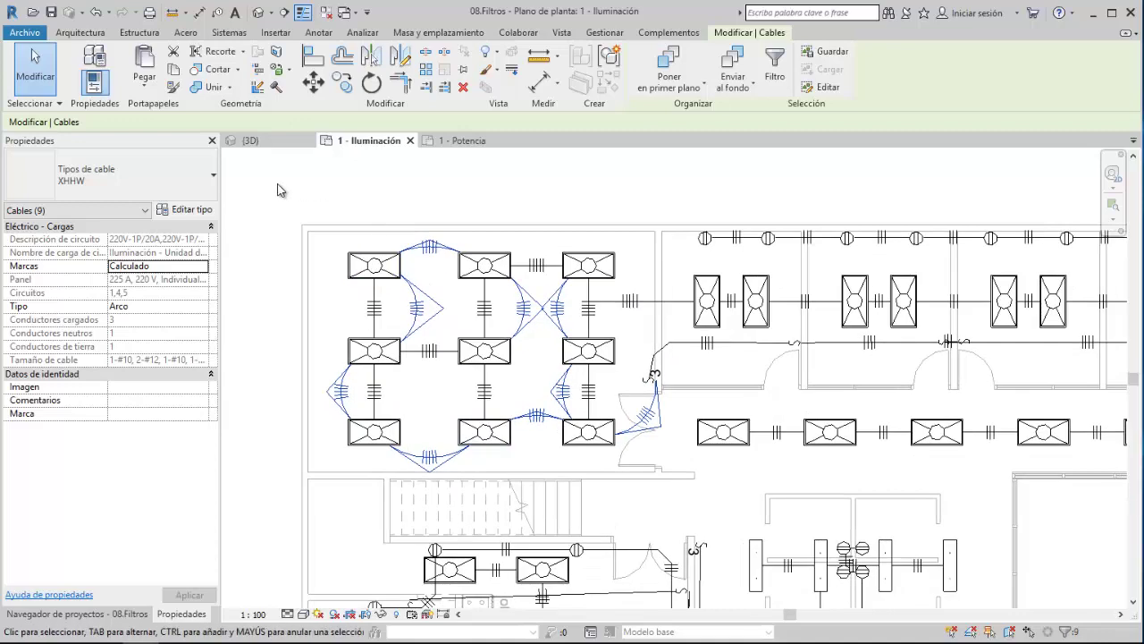
Step: Duplicate the XHHW cable type as 'XHHW - Iluminación' and apply it to the selected cables
click(185, 209)
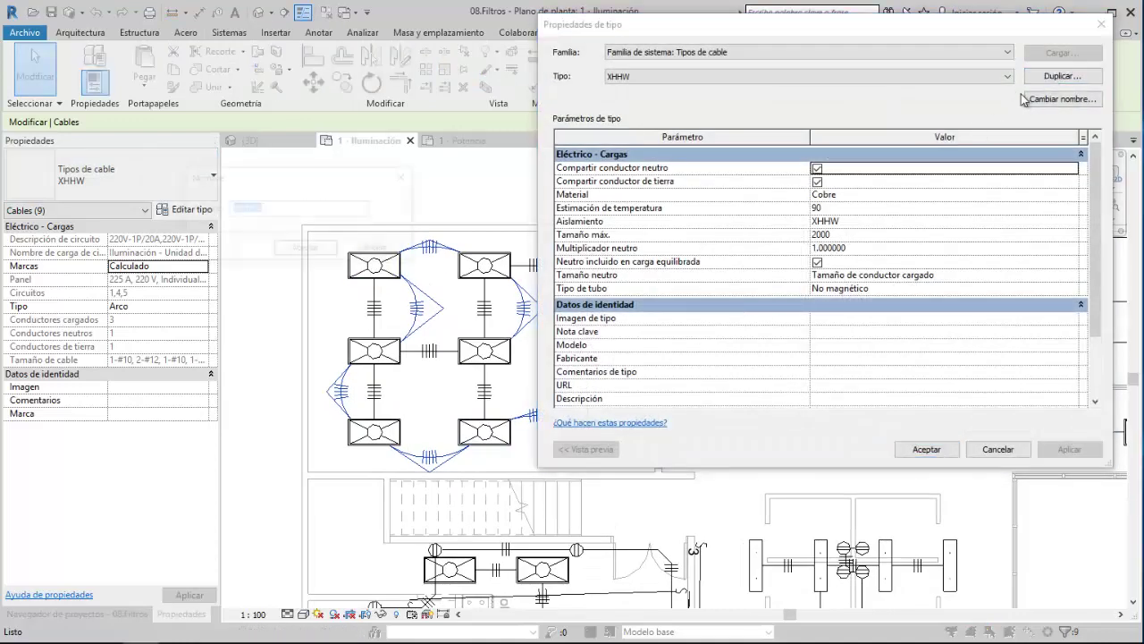
click(306, 210)
text(- Iluminación)
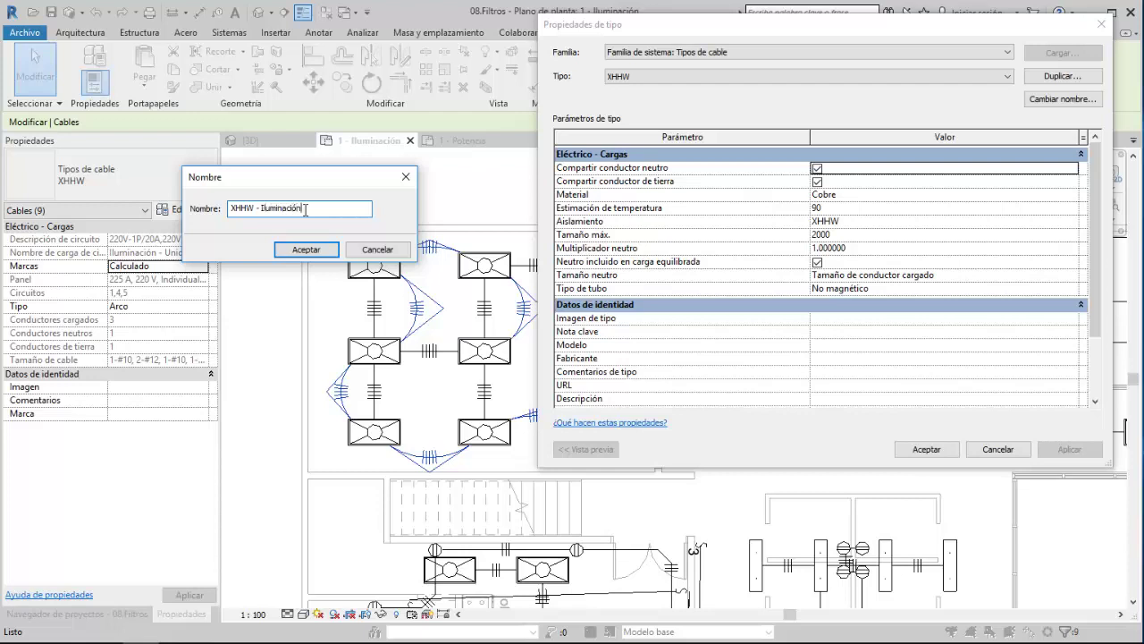
click(307, 250)
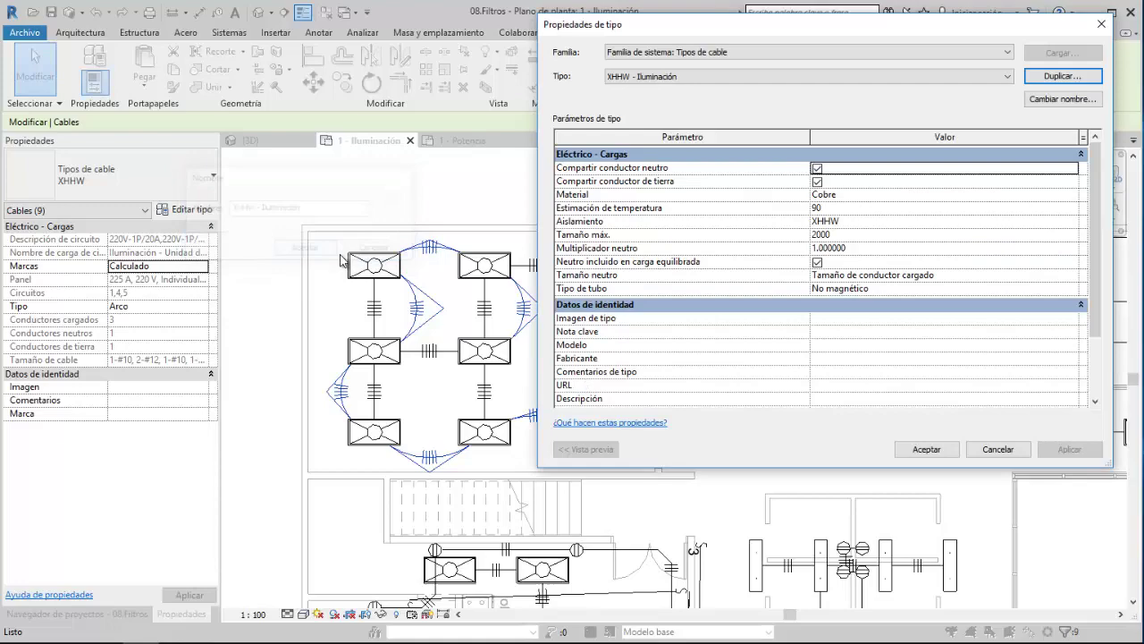
click(927, 449)
scroll(902, 438, down, 3)
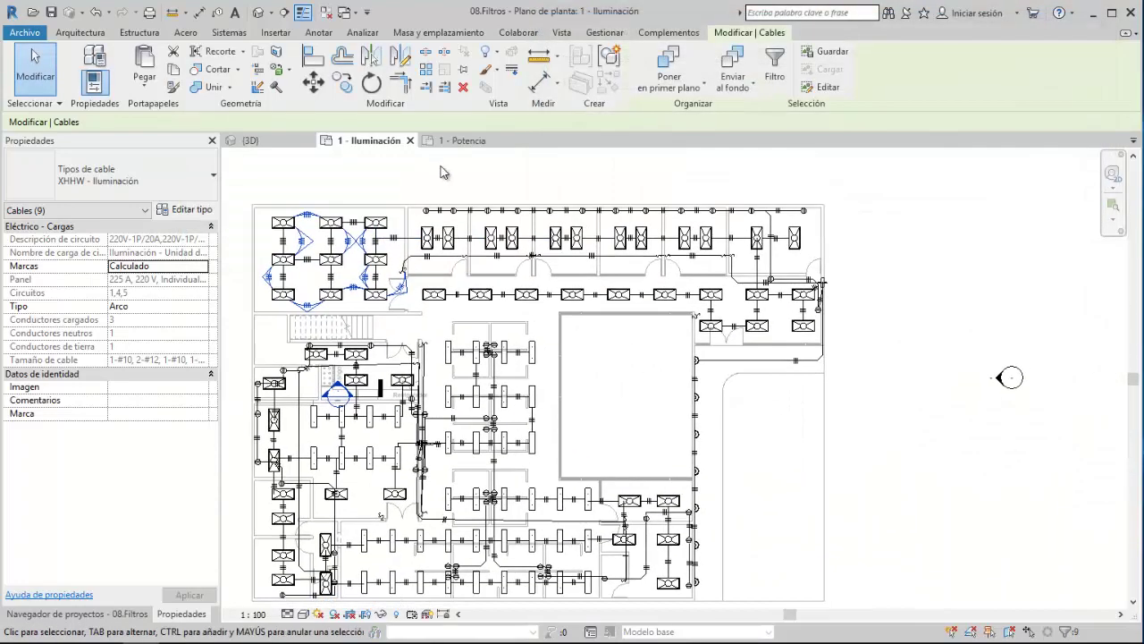
Step: Clear the selection and open Visibility/Graphics for the Iluminación plan from the View tab
click(436, 174)
scroll(500, 183, down, 3)
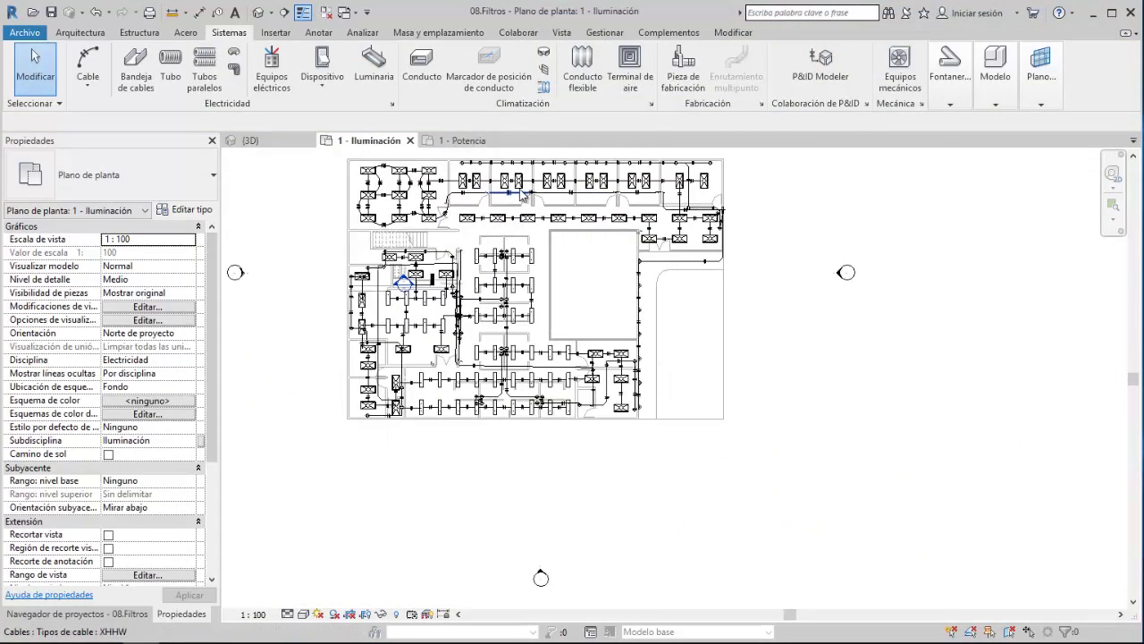
key(v)
key(g)
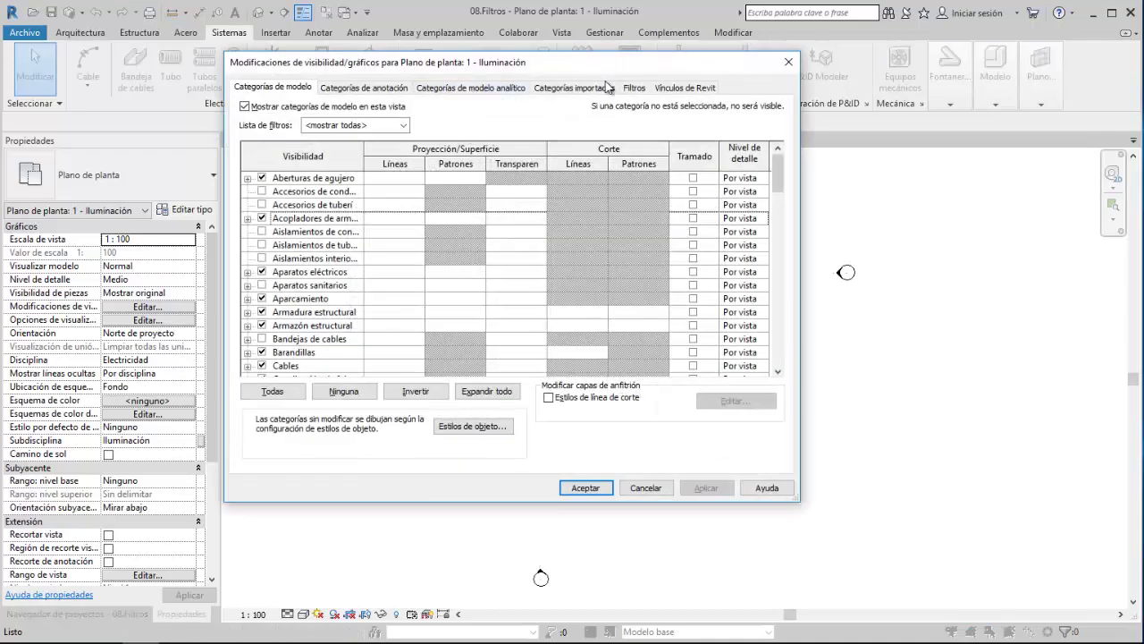
click(789, 62)
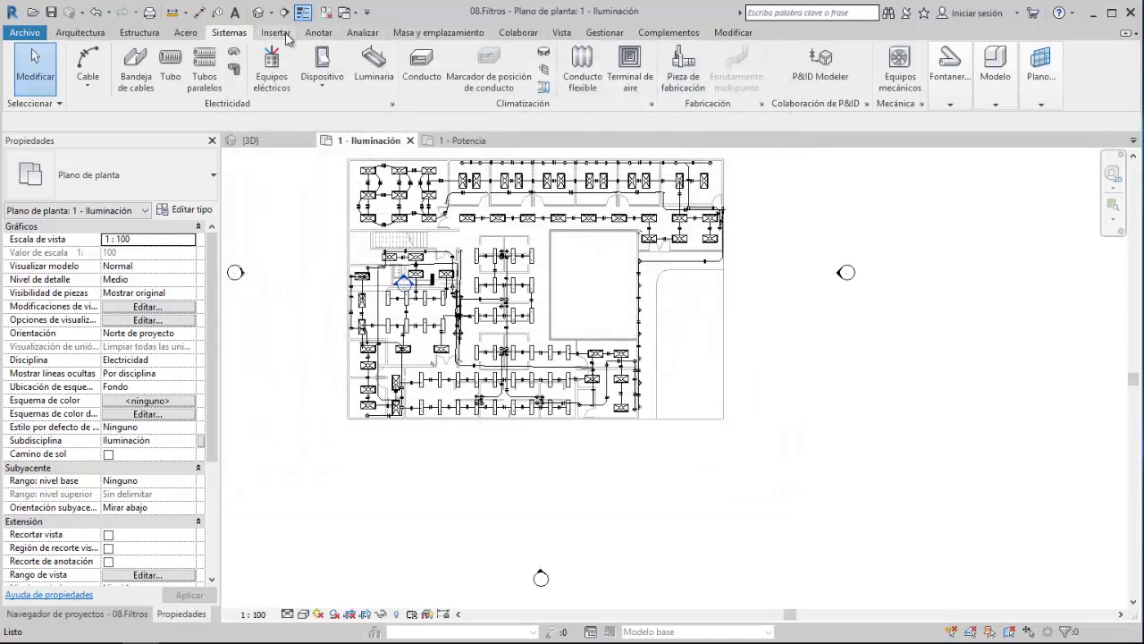
click(561, 32)
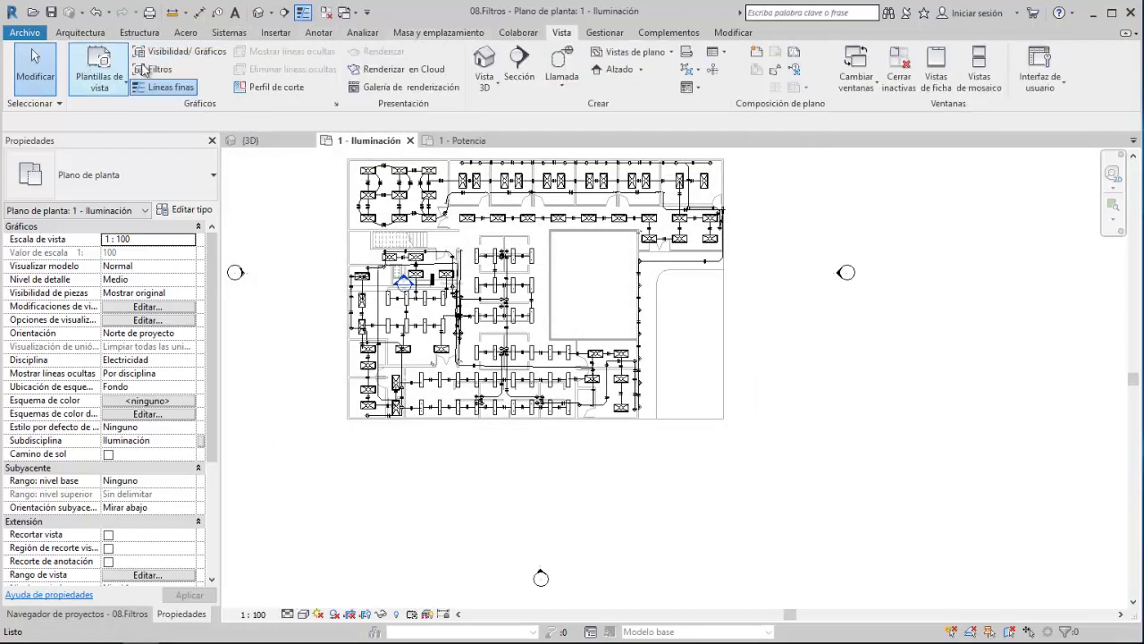
click(167, 51)
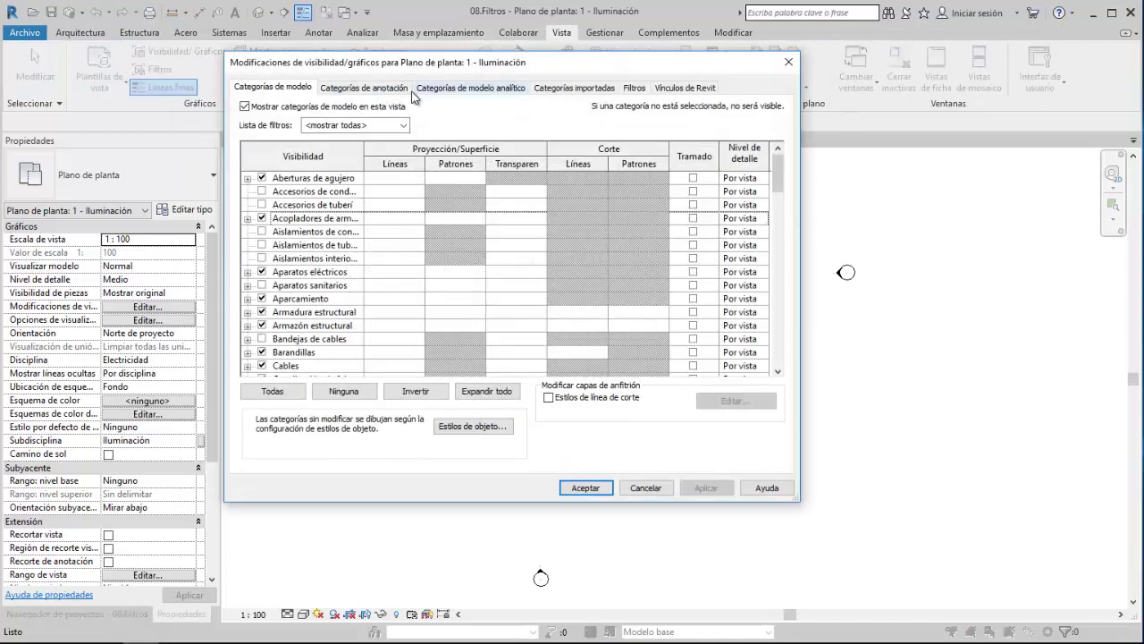
Step: In the Filters tab, choose the Potencia filter to add and open its editor
click(627, 92)
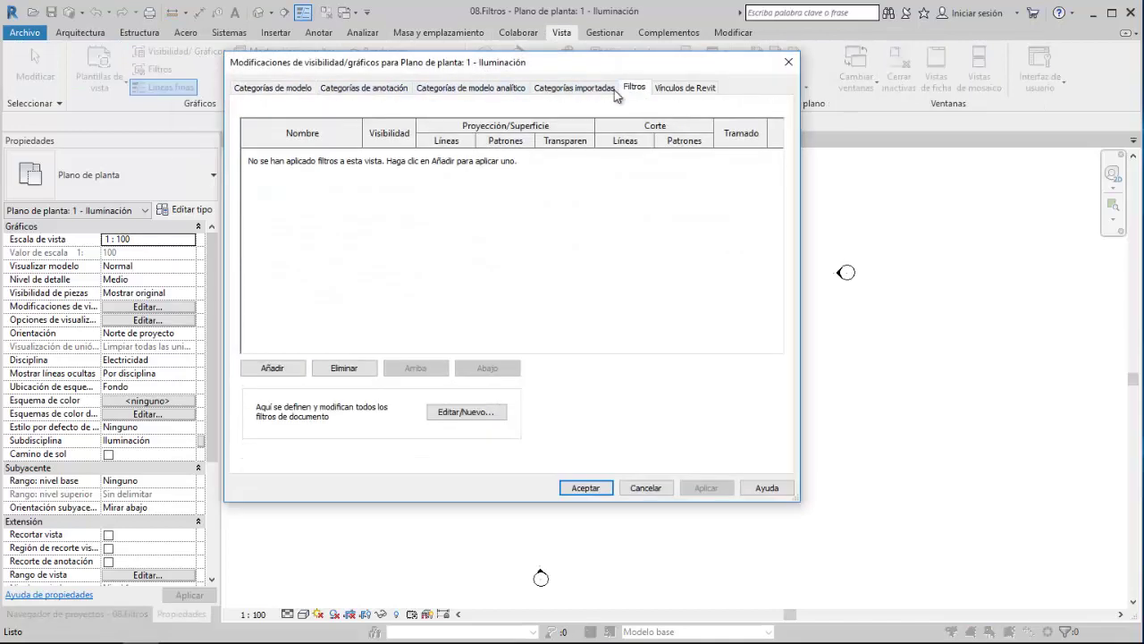
click(272, 369)
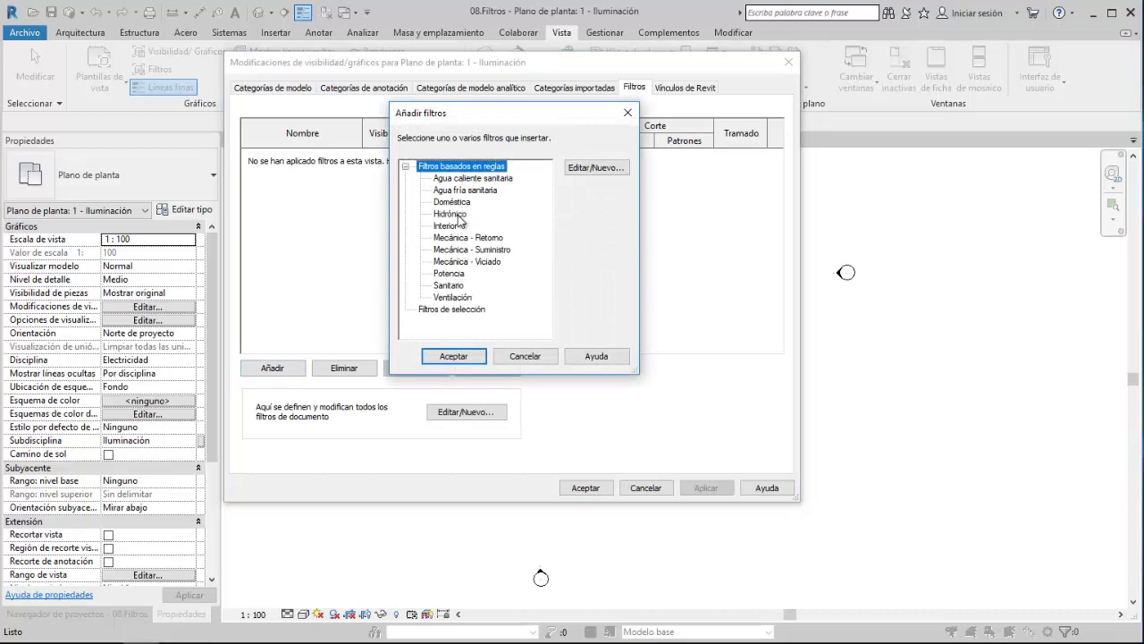
click(449, 273)
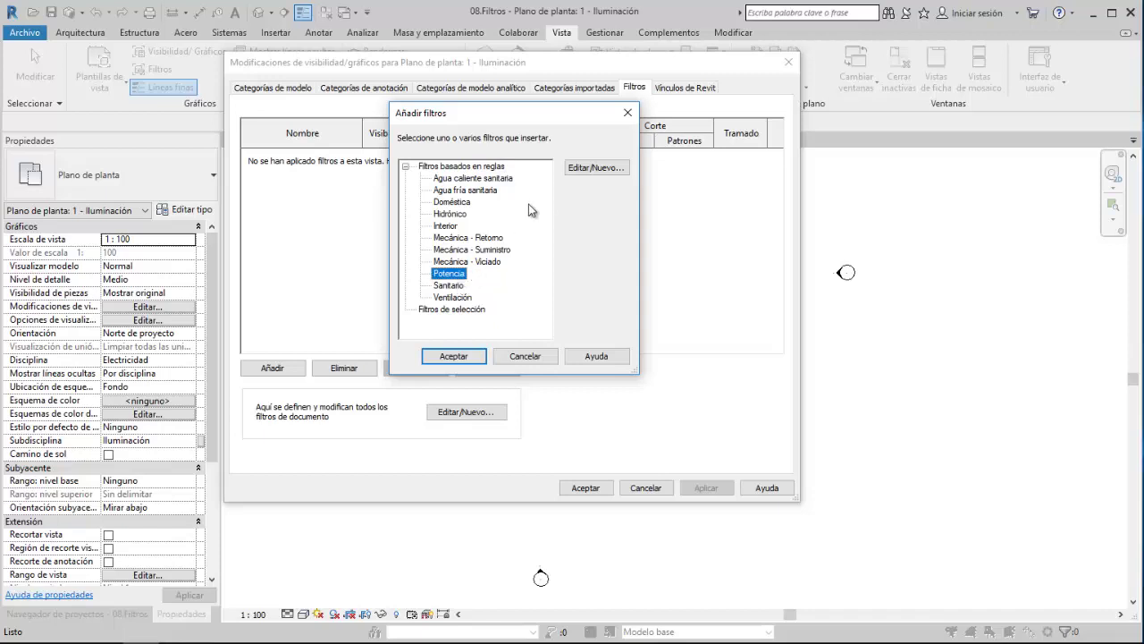
click(592, 168)
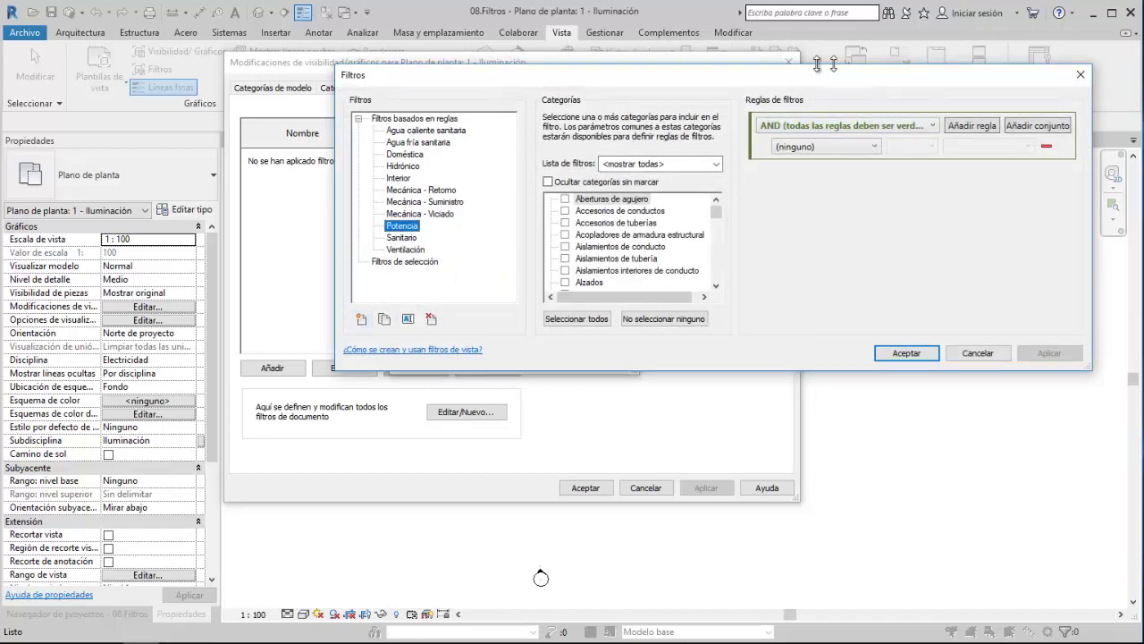
Step: Set the Potencia filter rule to Nombre de tipo es igual a XHHW - Potencia and save
drag(823, 77, 641, 45)
click(667, 114)
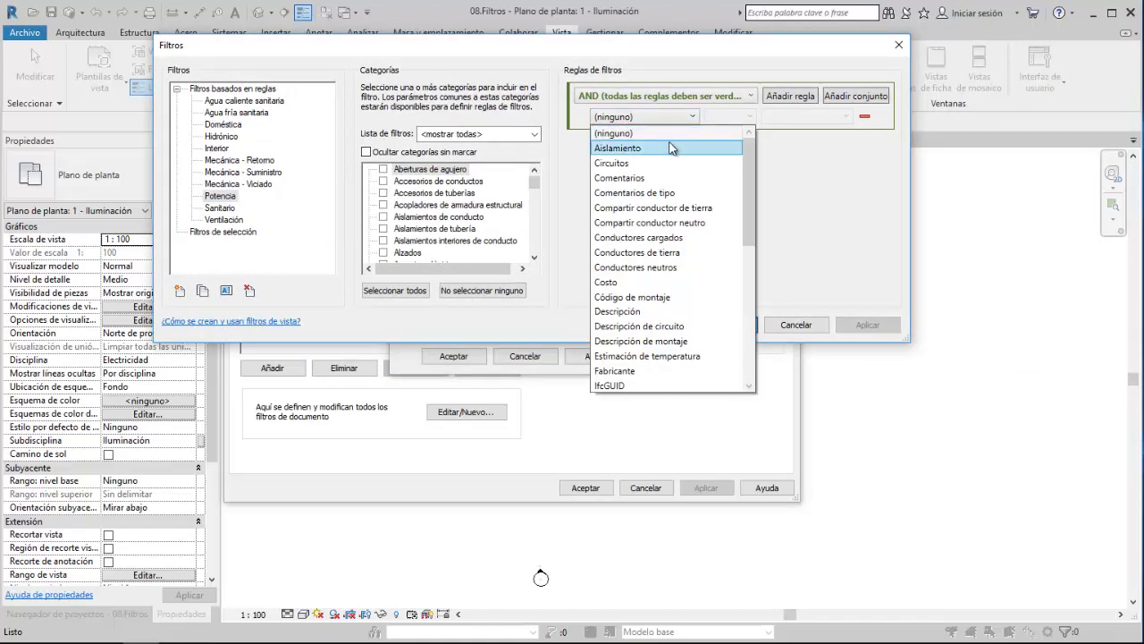
scroll(675, 194, down, 1)
scroll(675, 194, down, 1)
scroll(677, 195, down, 1)
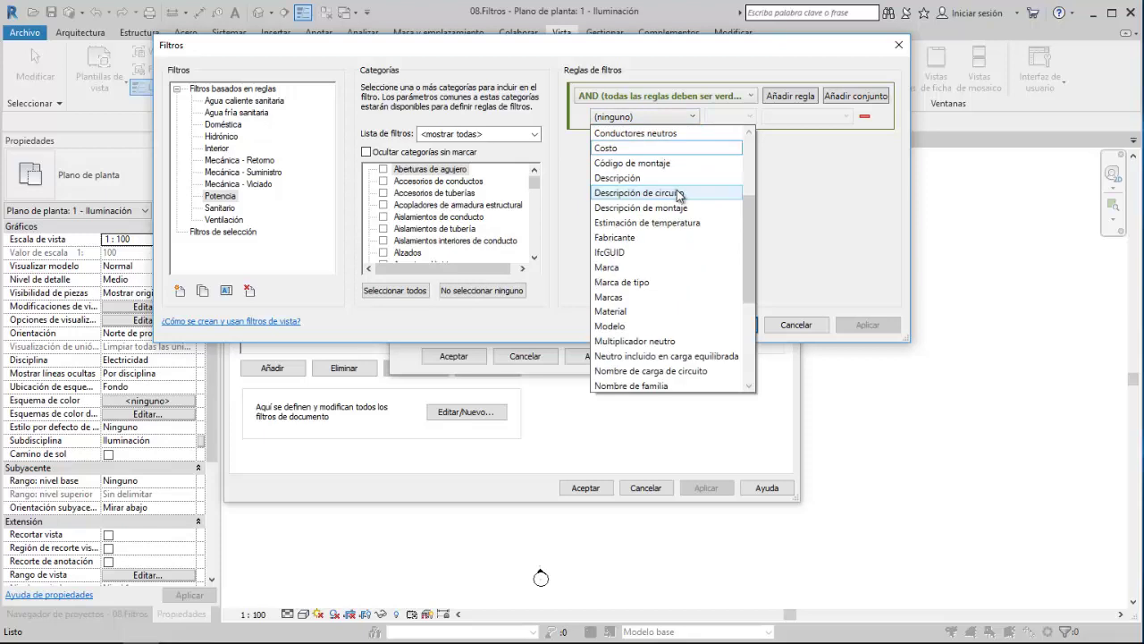
scroll(678, 195, down, 2)
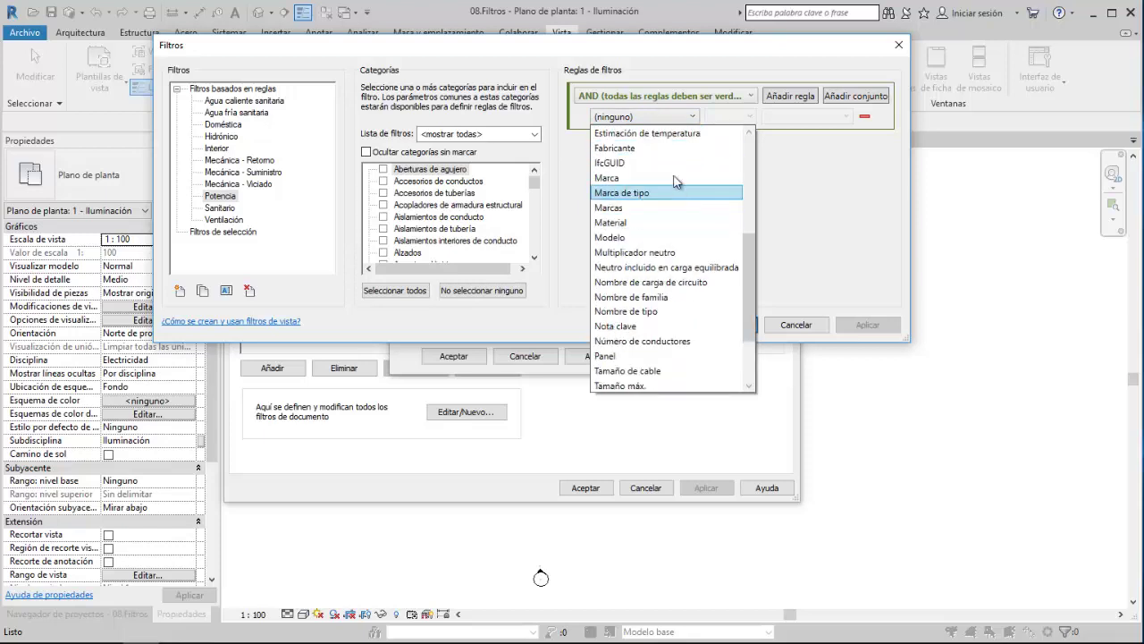
scroll(675, 182, up, 6)
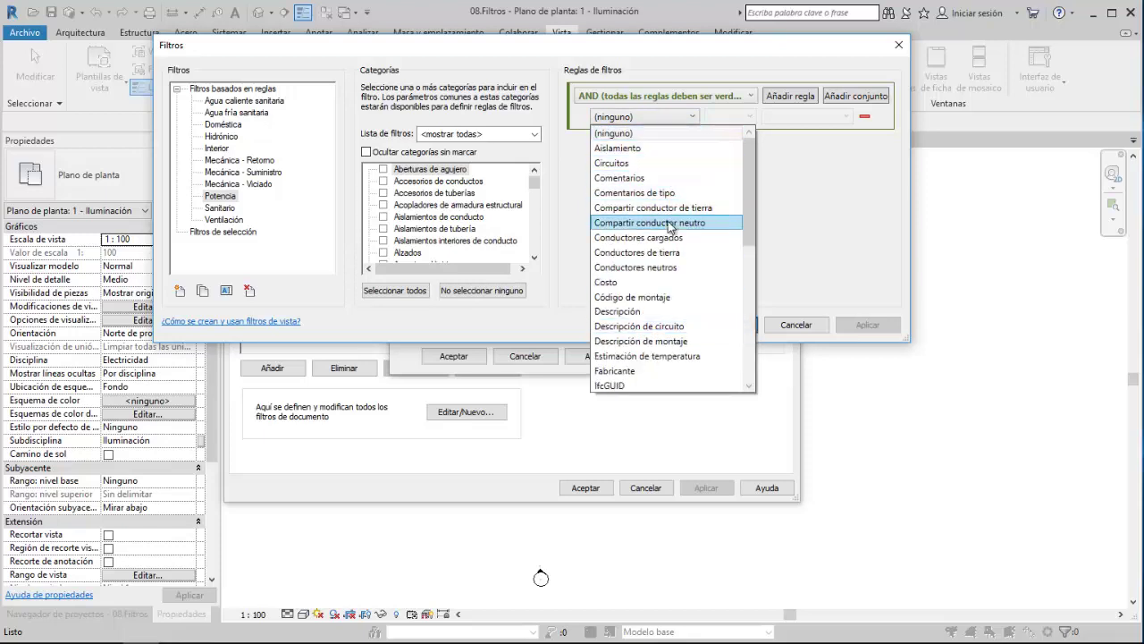
scroll(670, 246, down, 4)
scroll(669, 295, down, 2)
scroll(669, 348, down, 1)
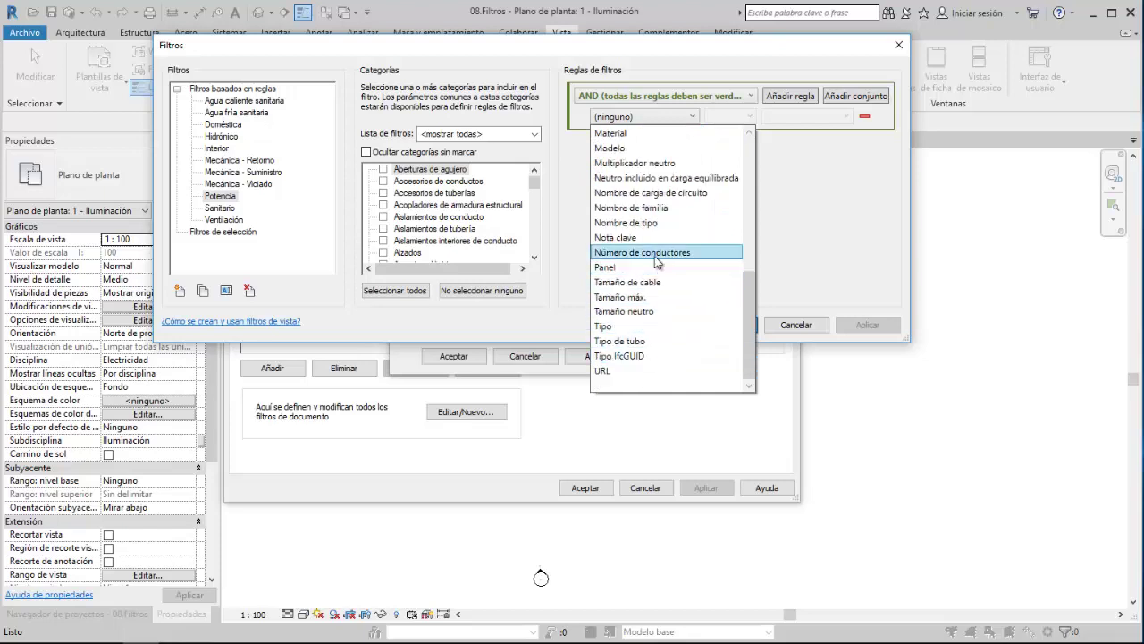
click(626, 223)
click(749, 117)
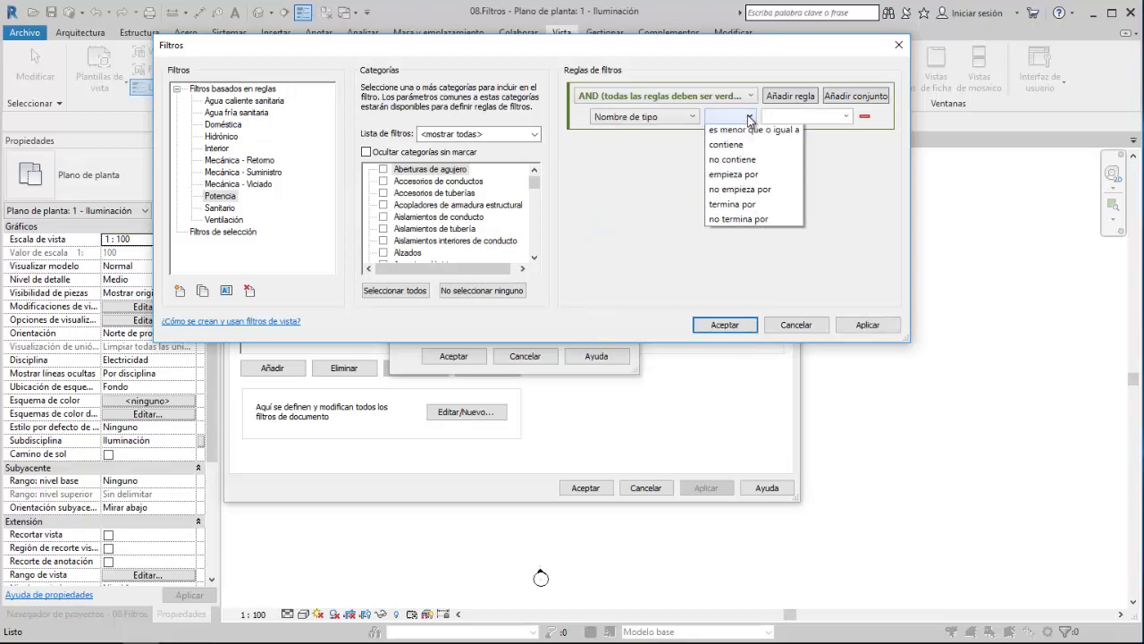
click(747, 131)
click(845, 118)
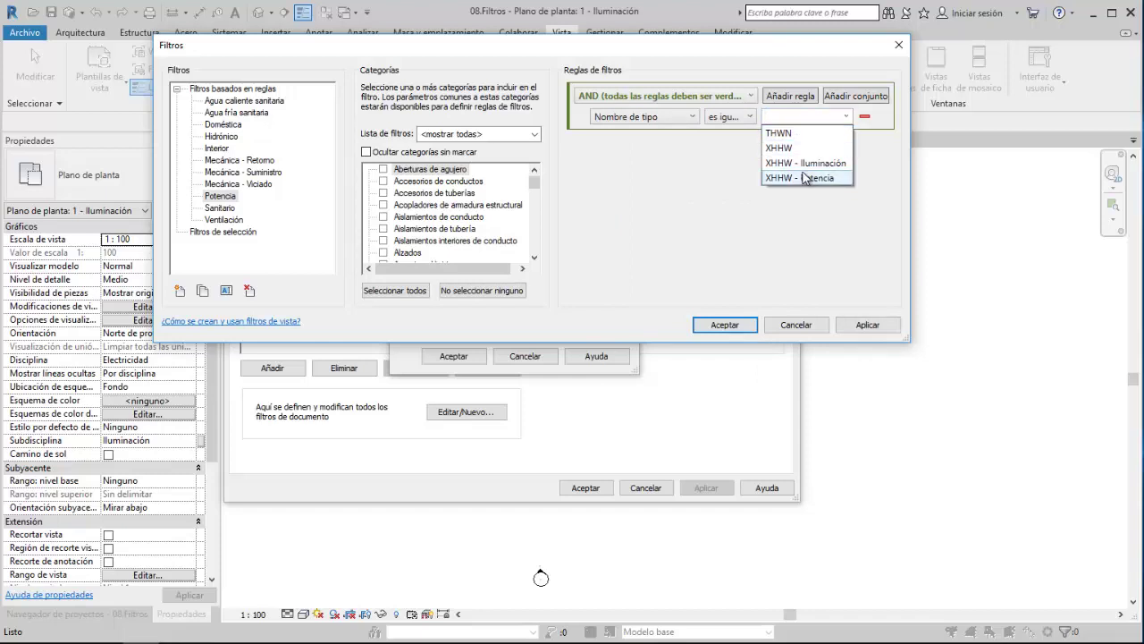
click(809, 163)
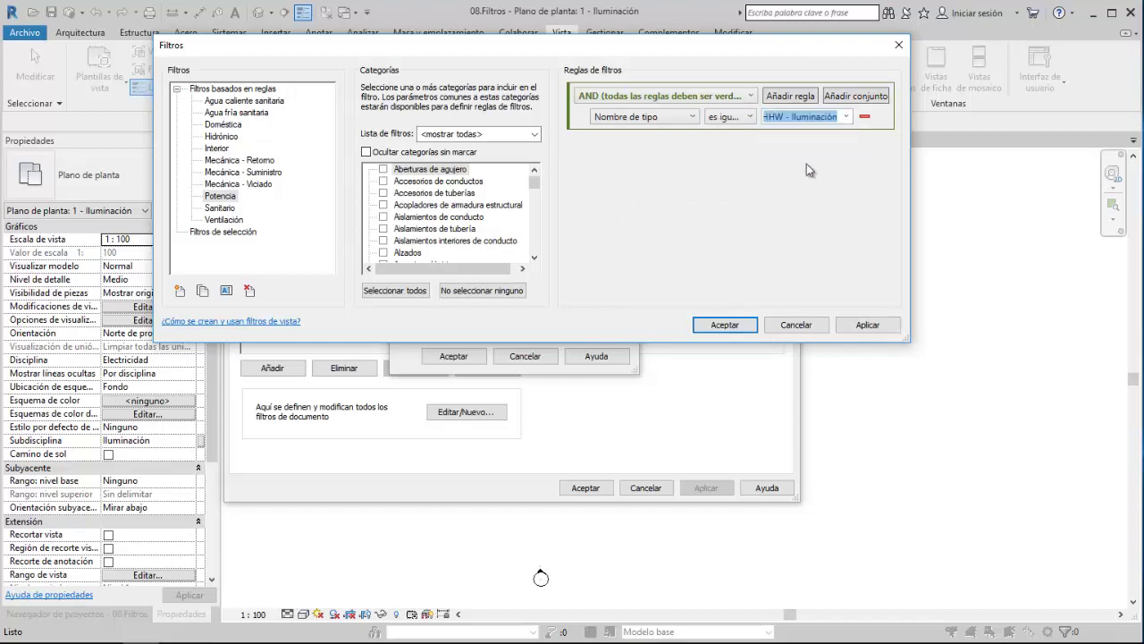
click(846, 117)
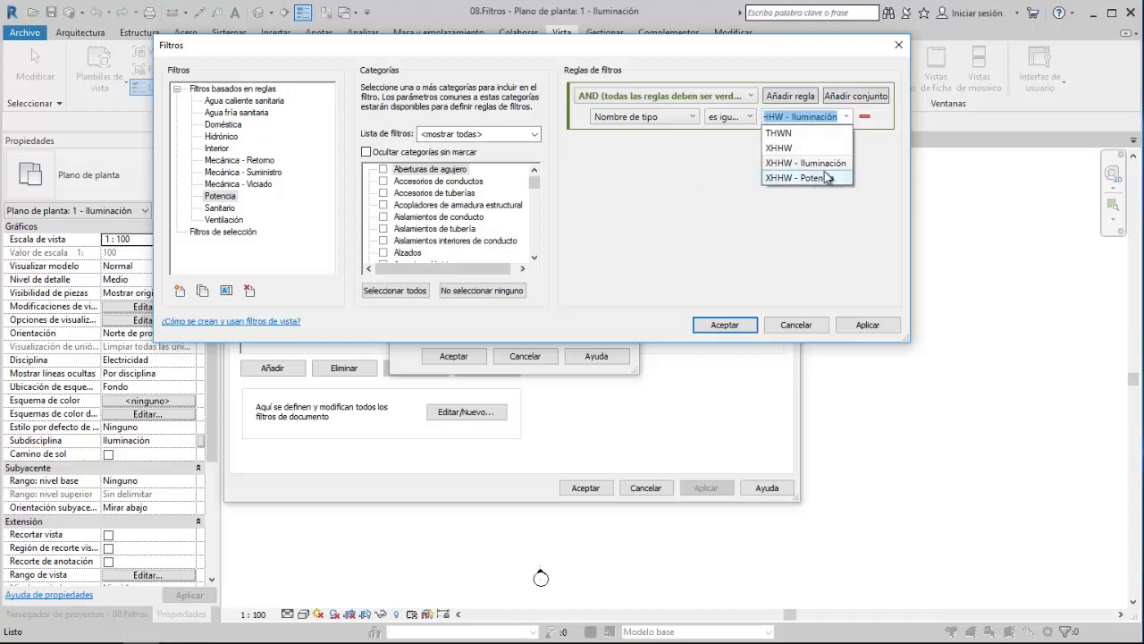
click(804, 180)
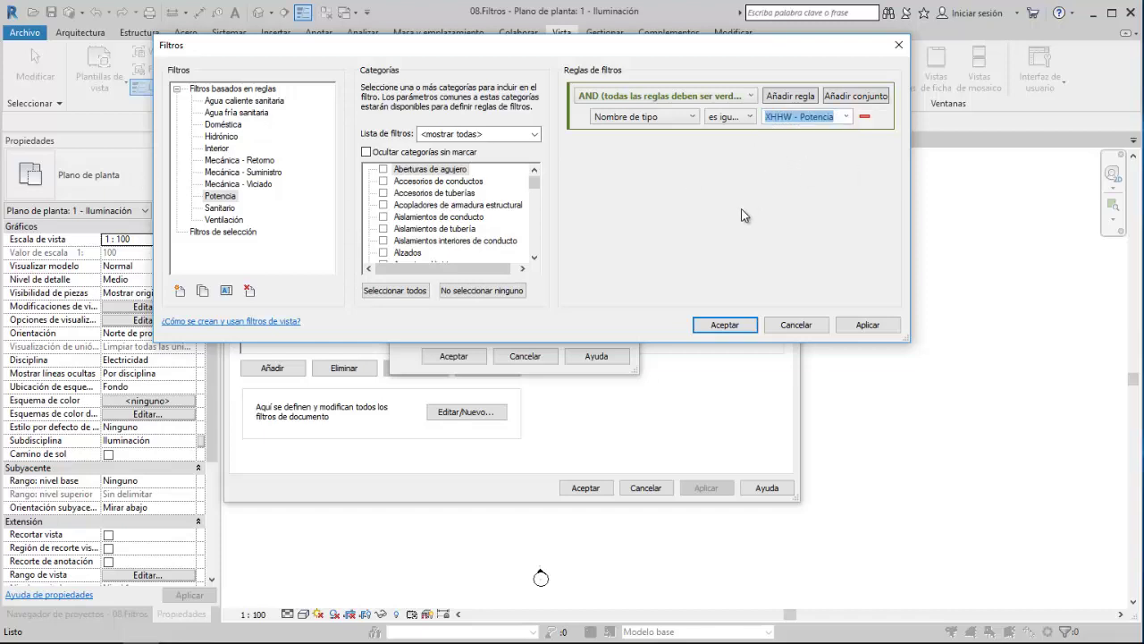
click(751, 324)
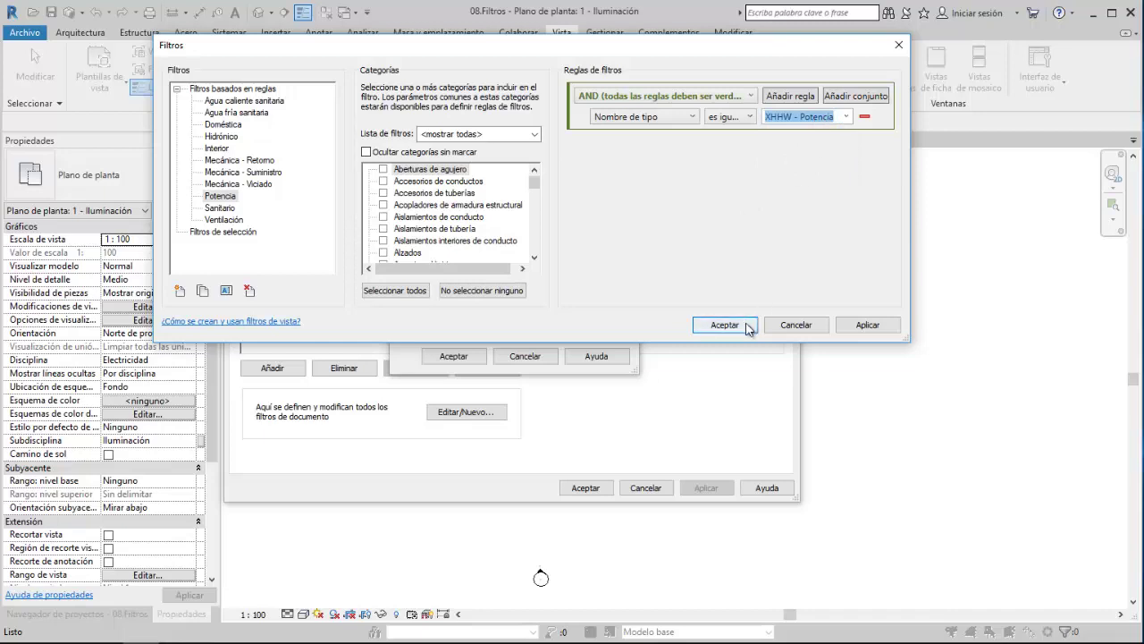
Step: Add the Potencia filter to the Iluminación view and reopen the filter editor
click(477, 356)
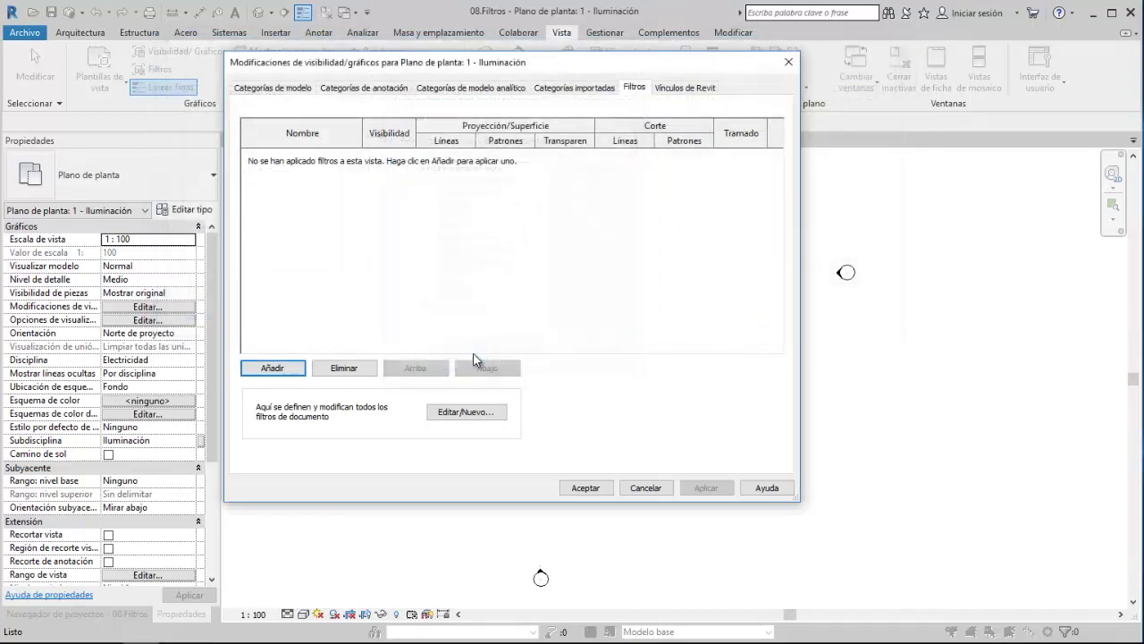
click(295, 367)
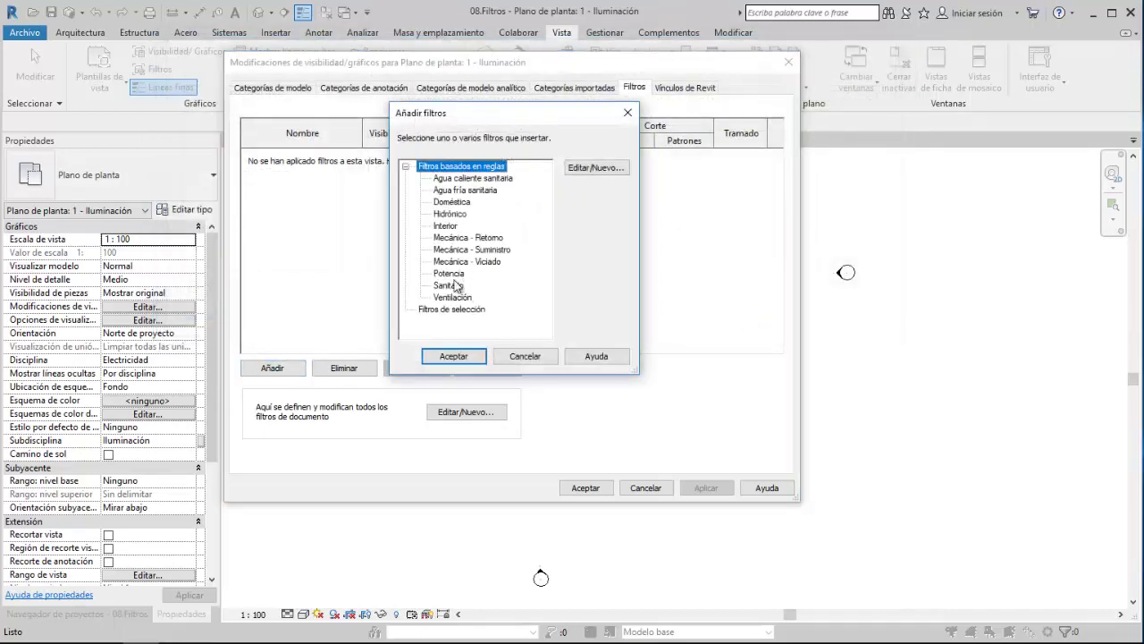
click(457, 276)
click(465, 358)
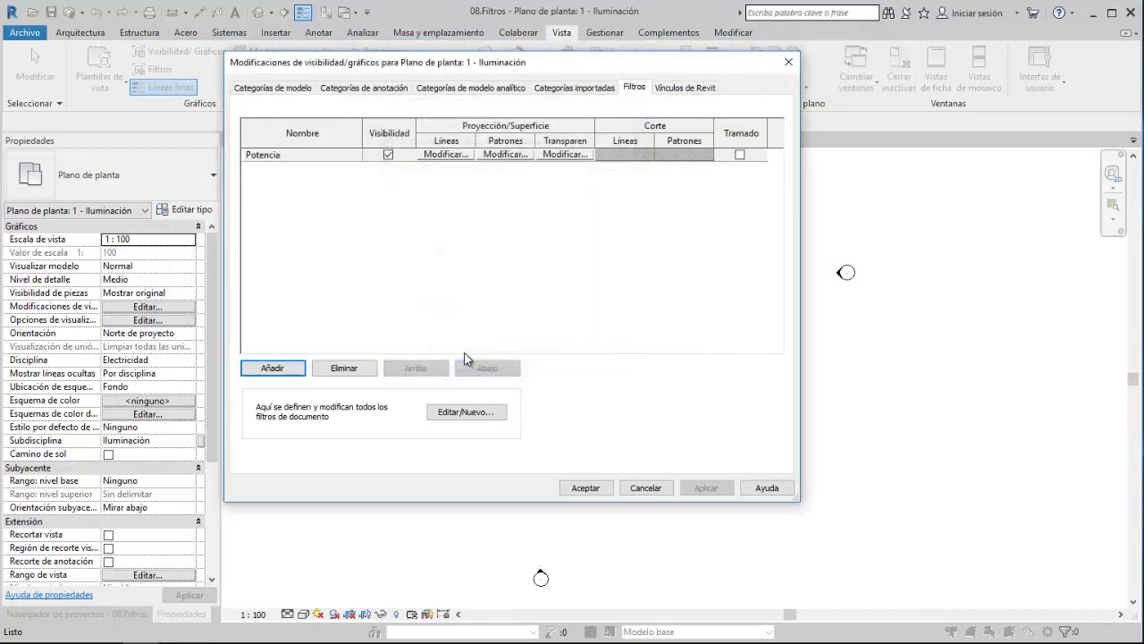
click(446, 420)
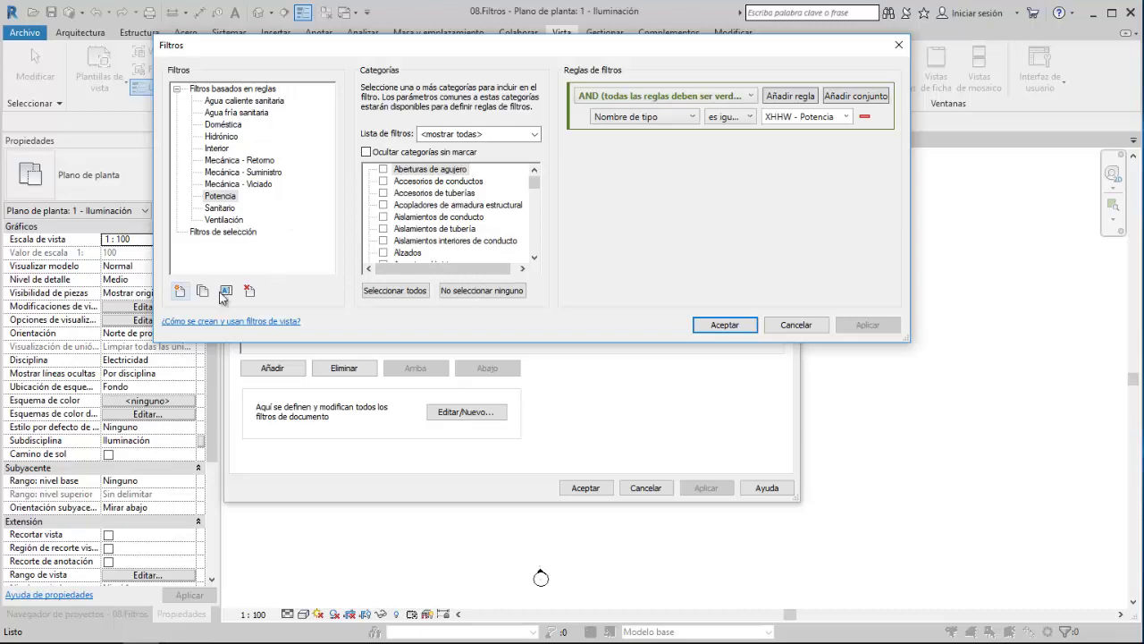
Step: Create a new filter named Iluminación applying to the Cables category
click(180, 292)
text(Iluminación)
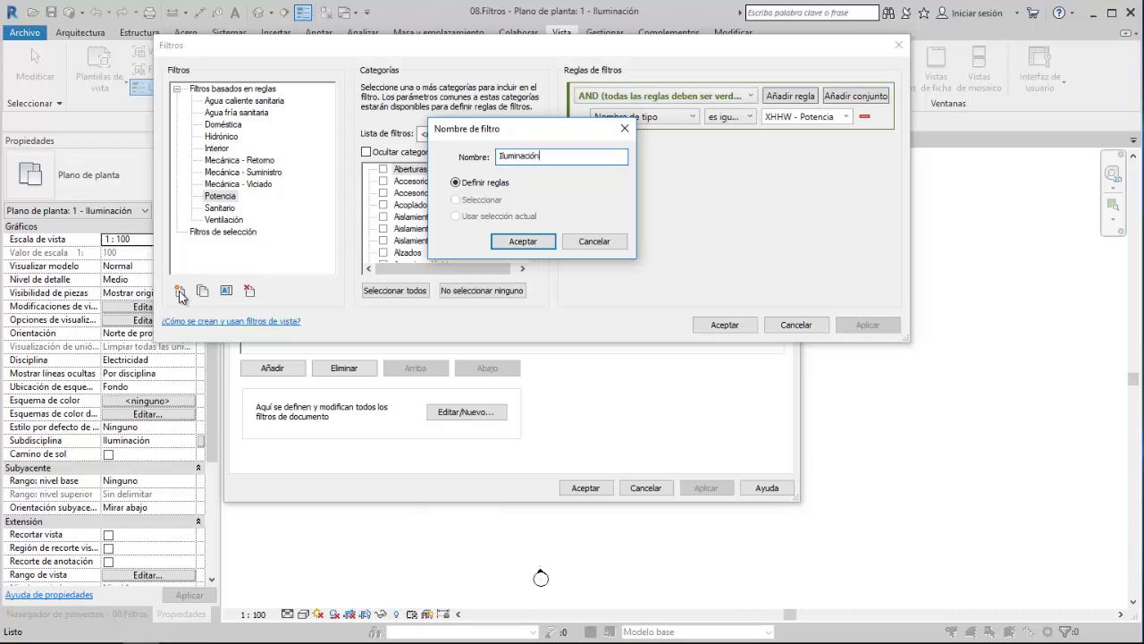
key(Return)
scroll(444, 228, down, 1)
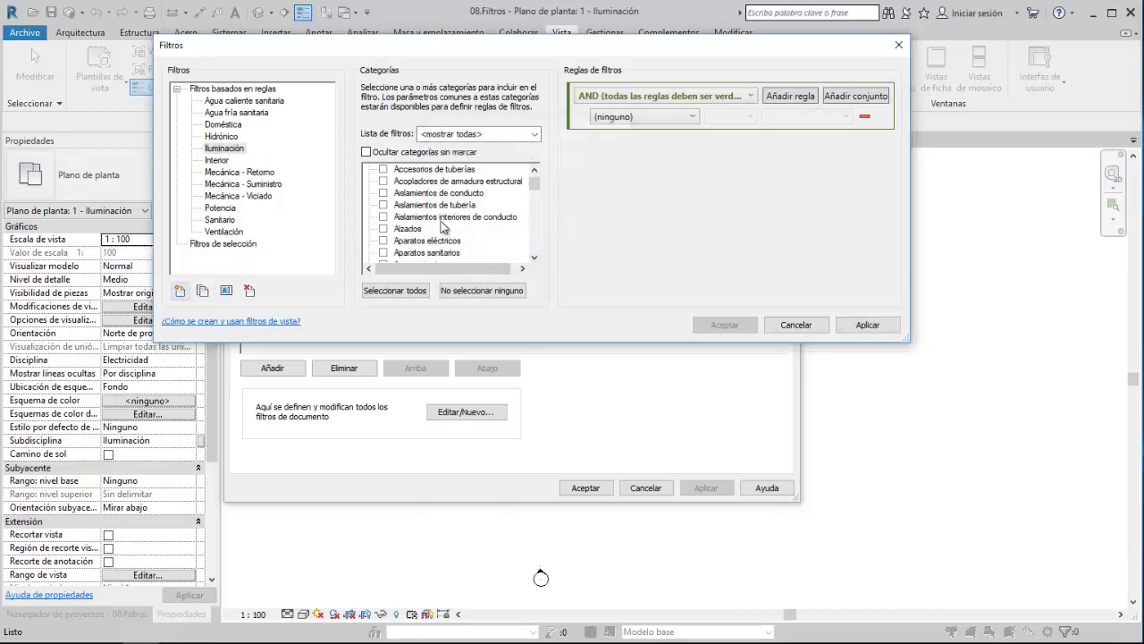
key(c)
click(384, 240)
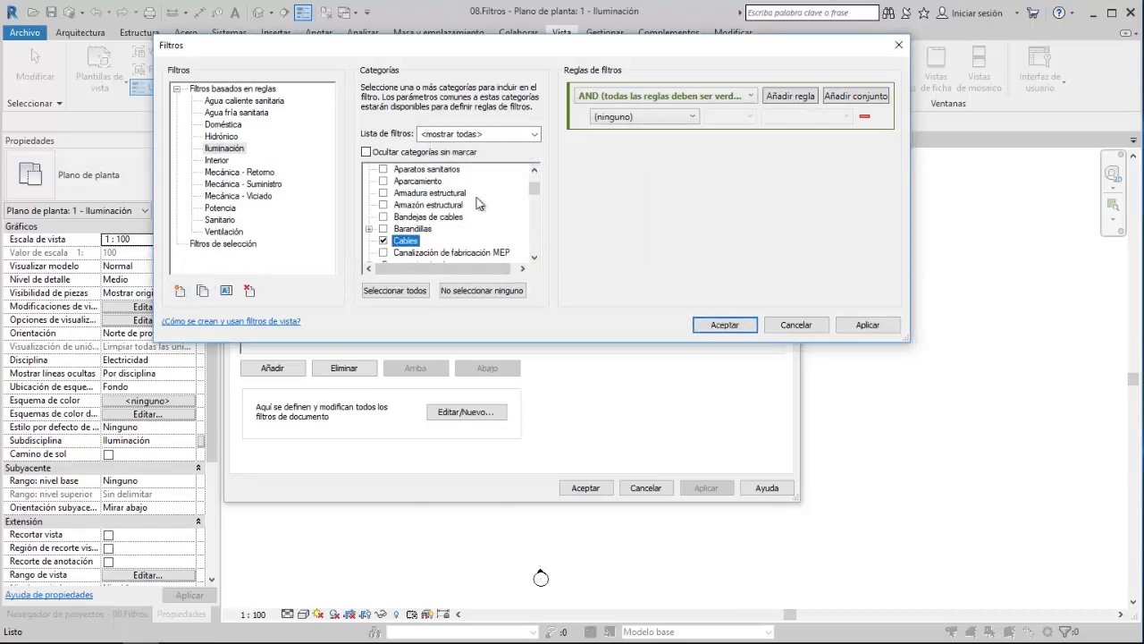
Step: Give it the rule Nombre de tipo es igual a XHHW - Iluminación and save
click(644, 116)
scroll(642, 221, down, 1)
scroll(643, 241, down, 5)
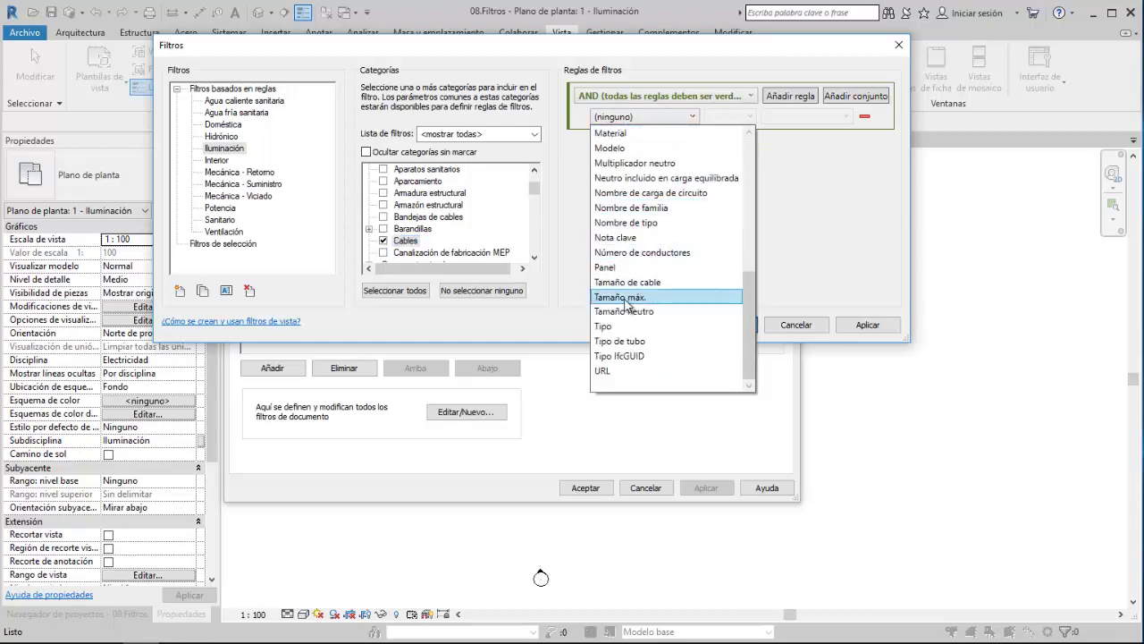
click(630, 223)
click(738, 116)
click(737, 131)
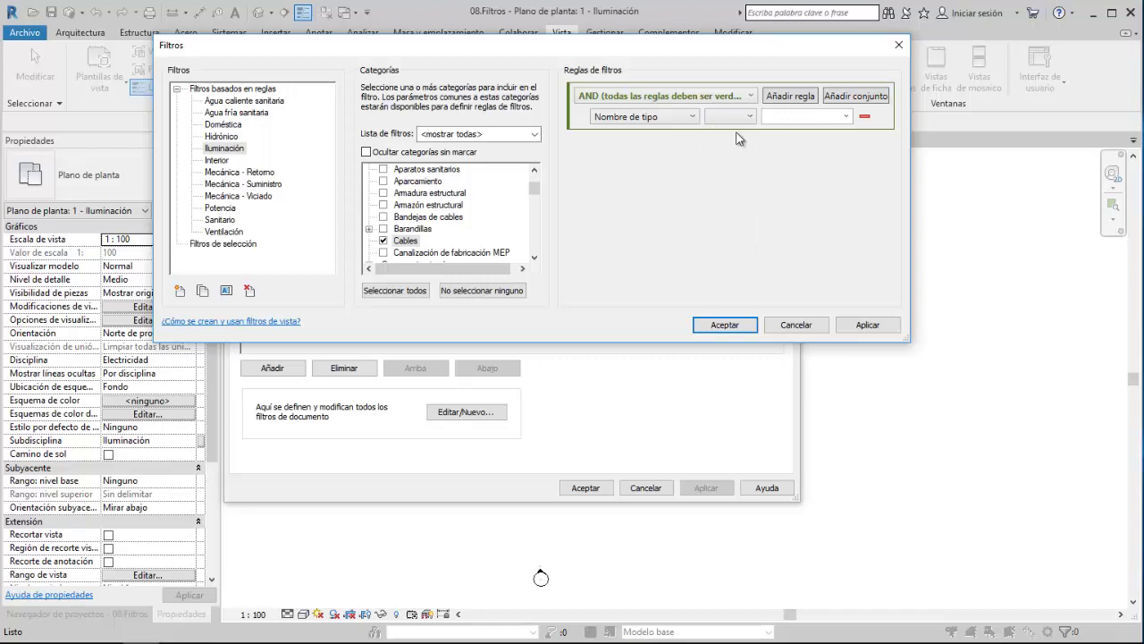
click(846, 116)
click(818, 164)
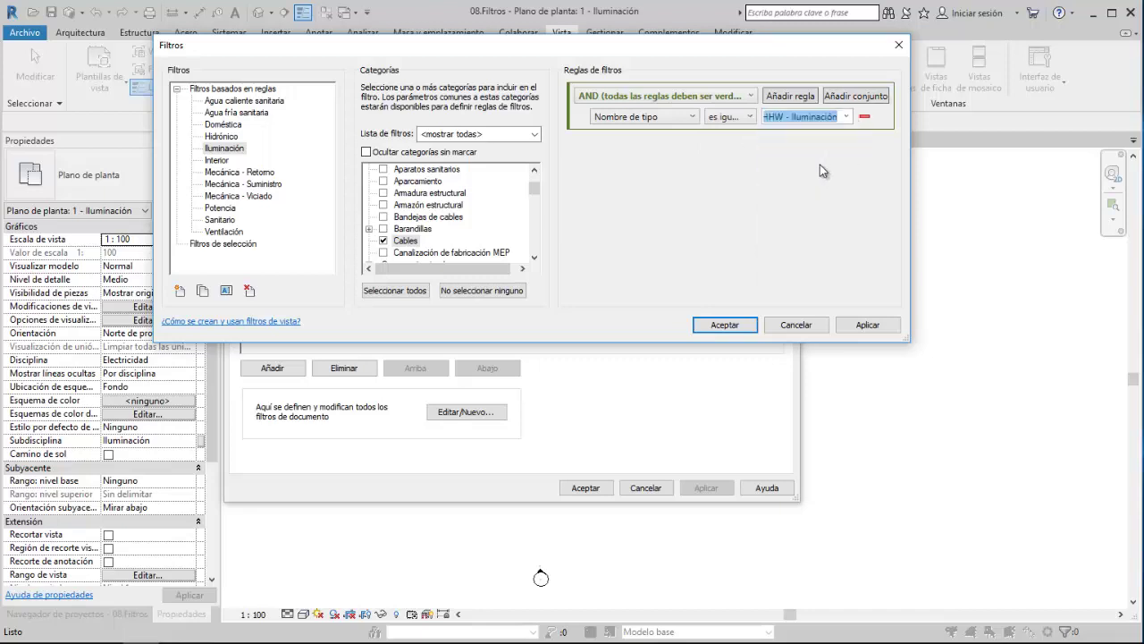
click(740, 322)
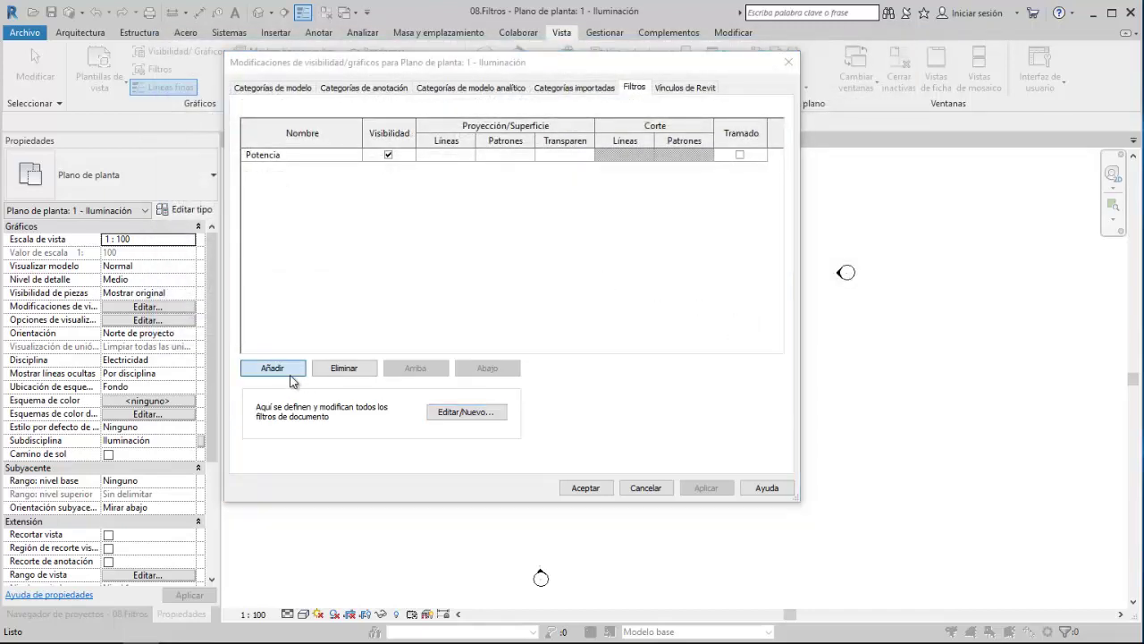
Step: Add the Iluminación filter to the view's filters and move the dialog aside to see the plan
click(299, 371)
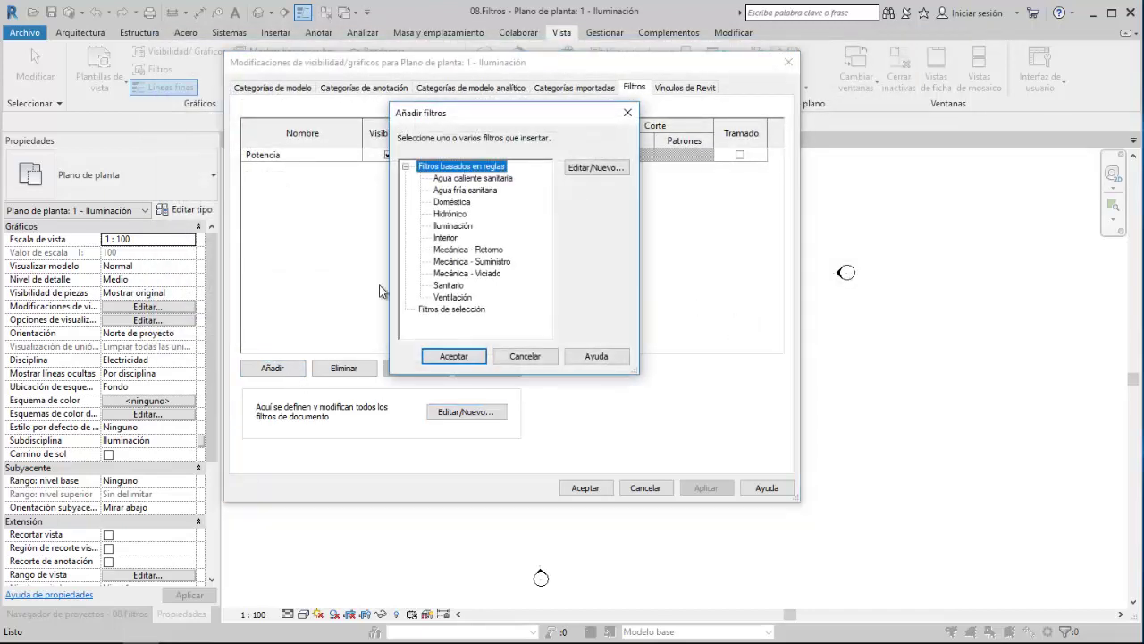
click(453, 227)
click(462, 354)
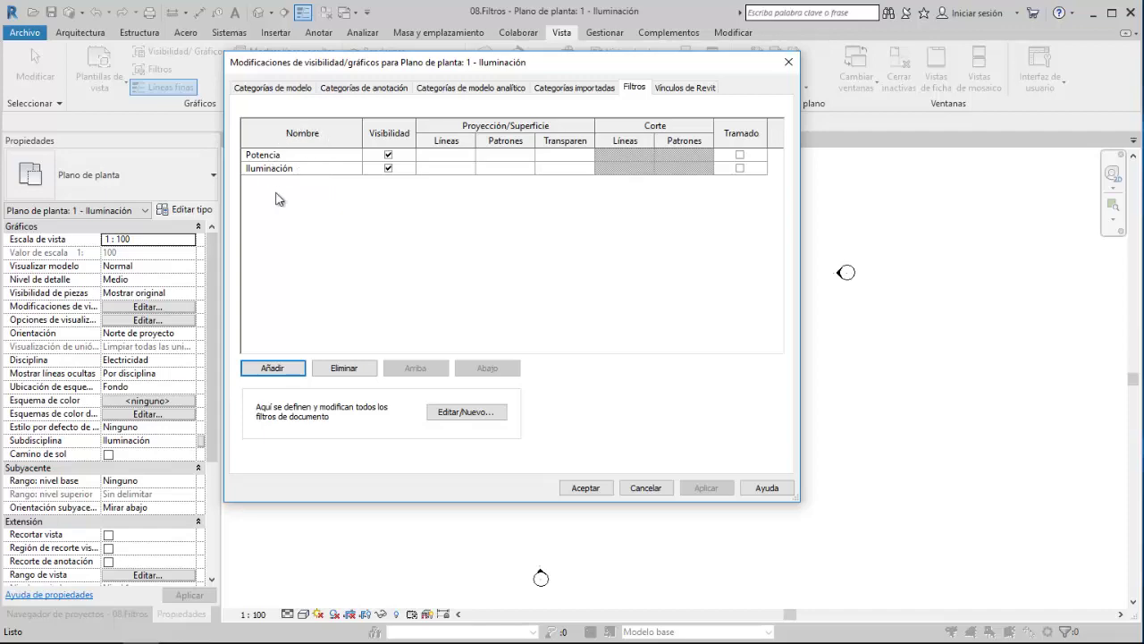
mouse_move(381, 67)
mouse_down()
mouse_move(447, 173)
mouse_move(741, 250)
mouse_move(767, 138)
mouse_move(665, 127)
mouse_move(690, 122)
mouse_up()
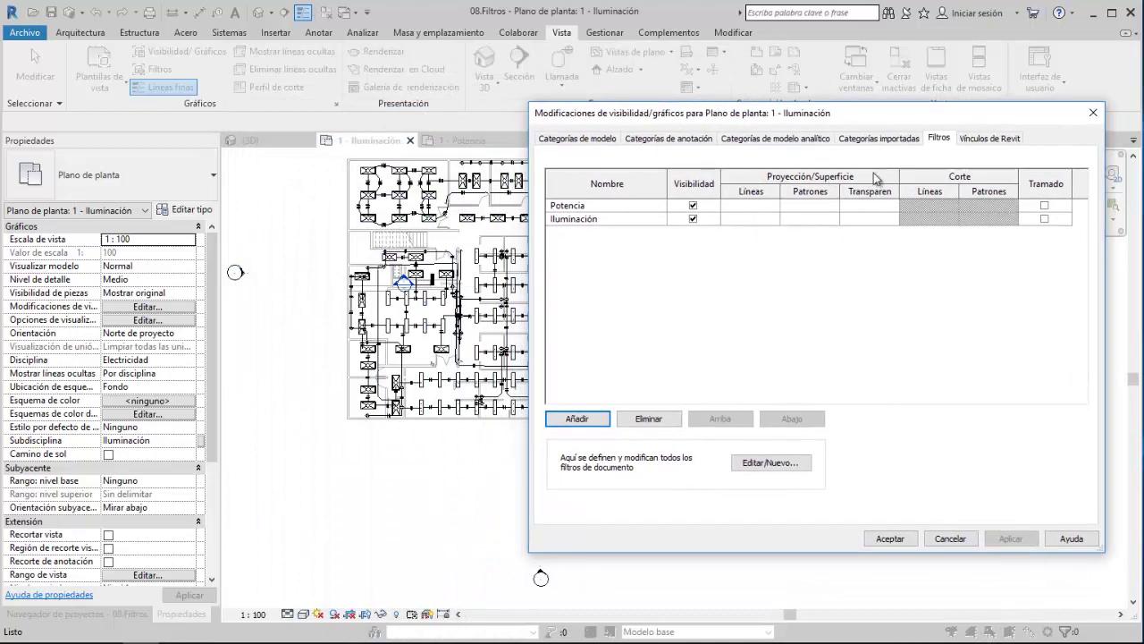
click(620, 205)
click(597, 418)
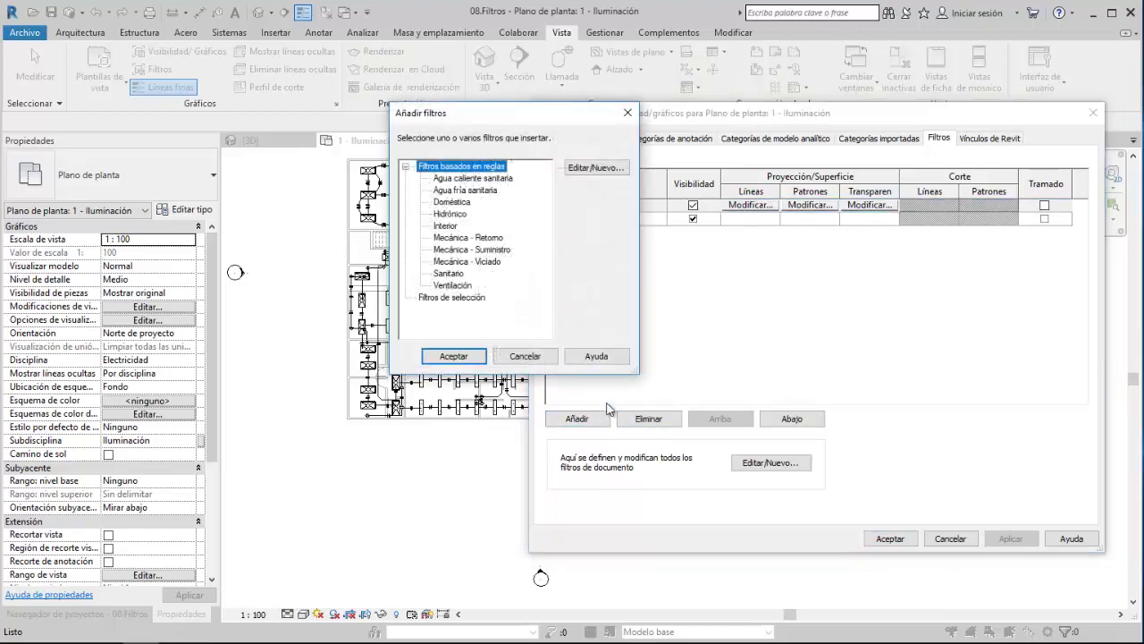
click(627, 113)
click(771, 462)
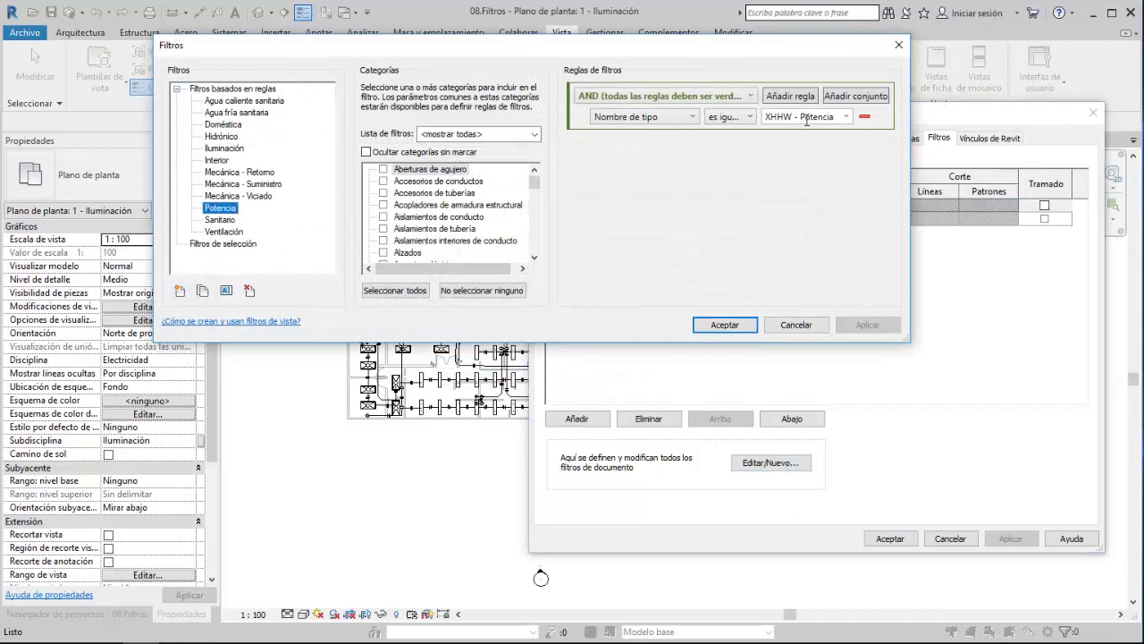
click(498, 196)
key(c)
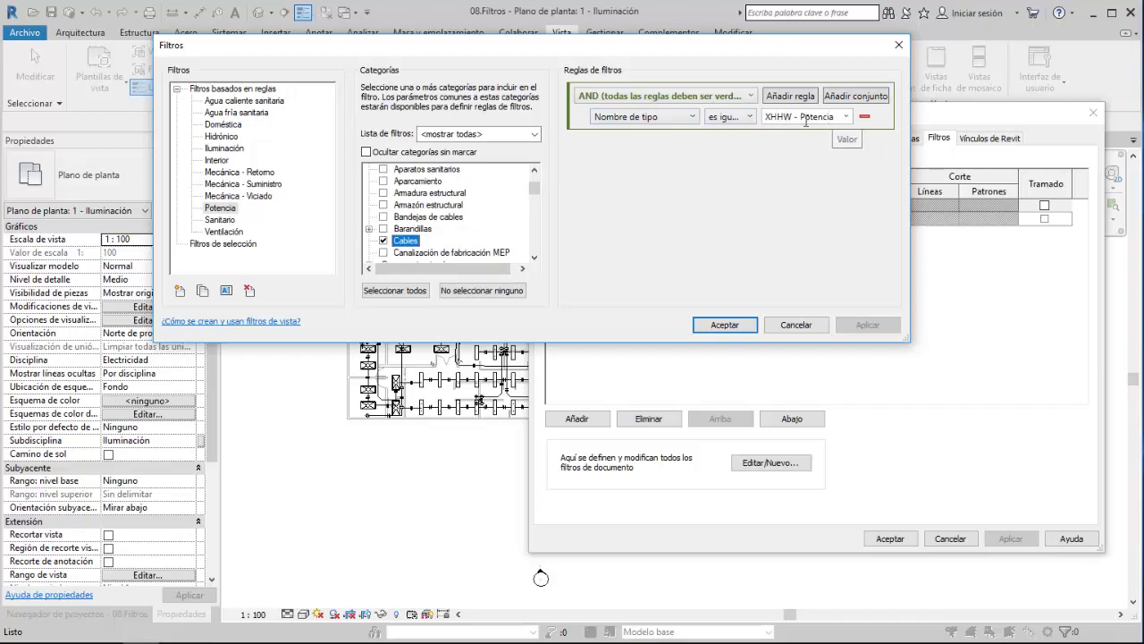
click(899, 45)
Step: Close the filter editor, turn off the Potencia filter's visibility and apply
click(631, 222)
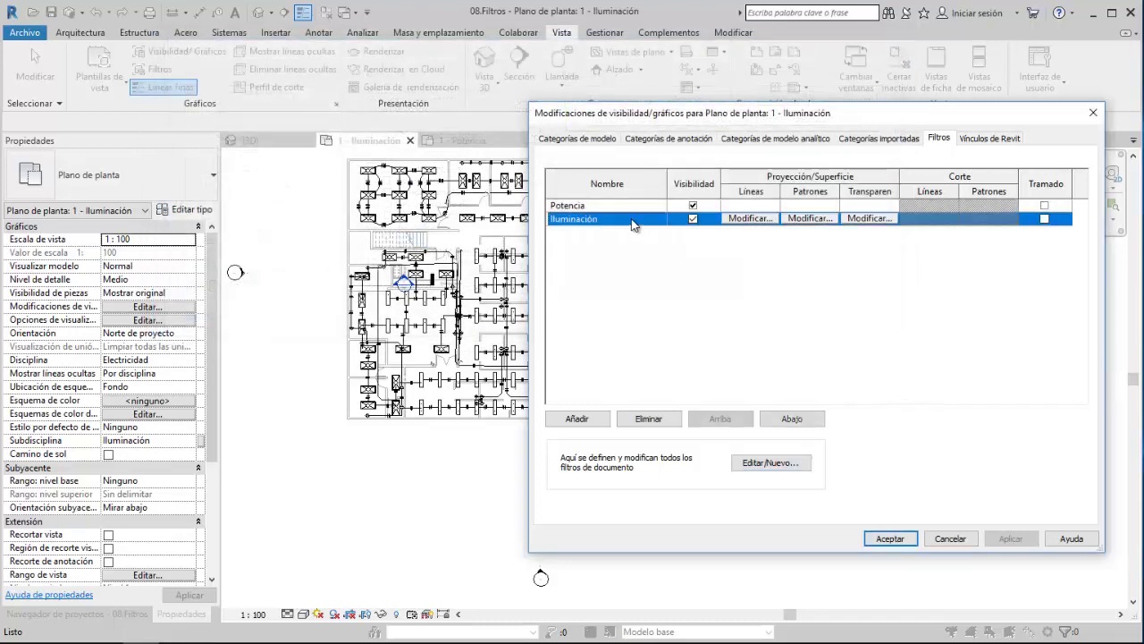
drag(646, 113, 622, 67)
click(670, 161)
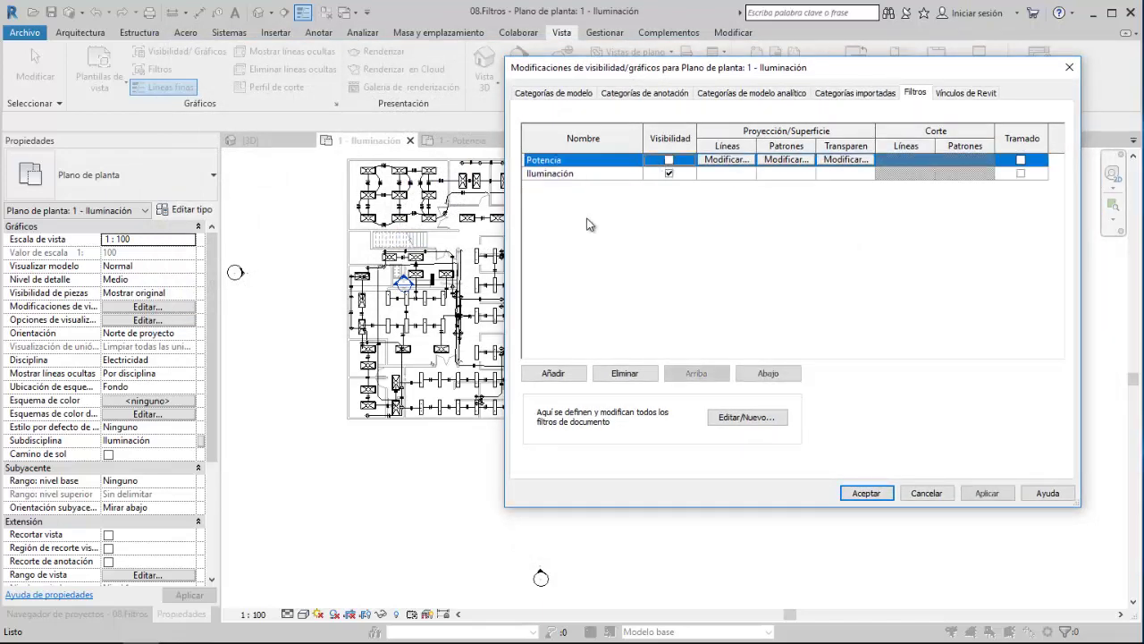
click(862, 491)
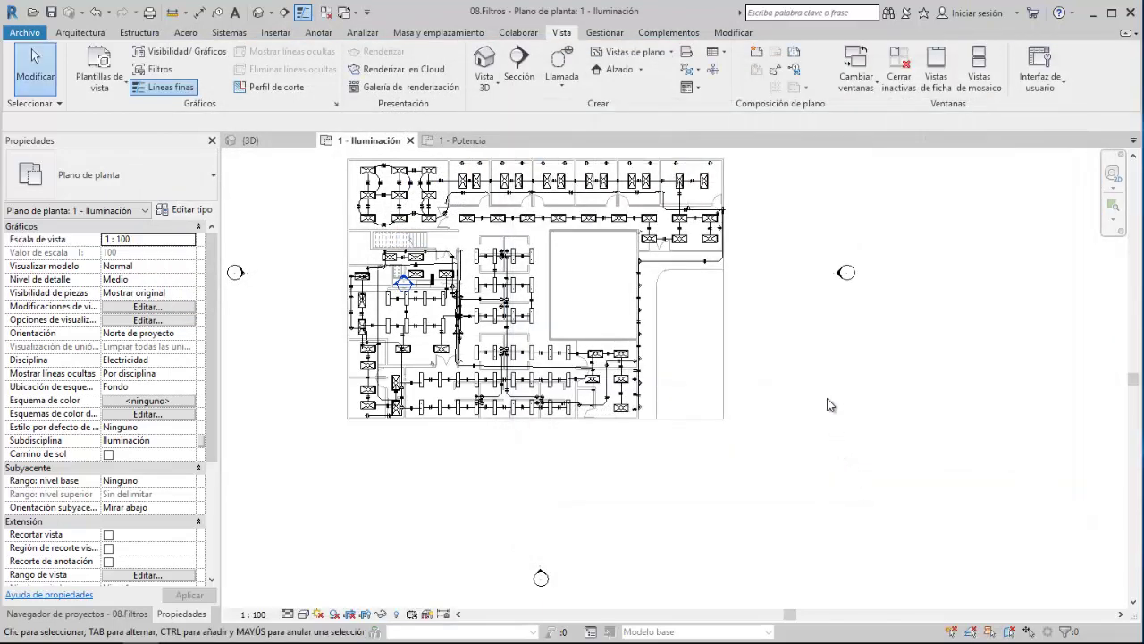
Step: Zoom around the plan, compare with the 1 - Potencia plan, then return to Iluminación
scroll(775, 335, up, 3)
middle_drag(715, 340, 774, 335)
scroll(775, 335, up, 1)
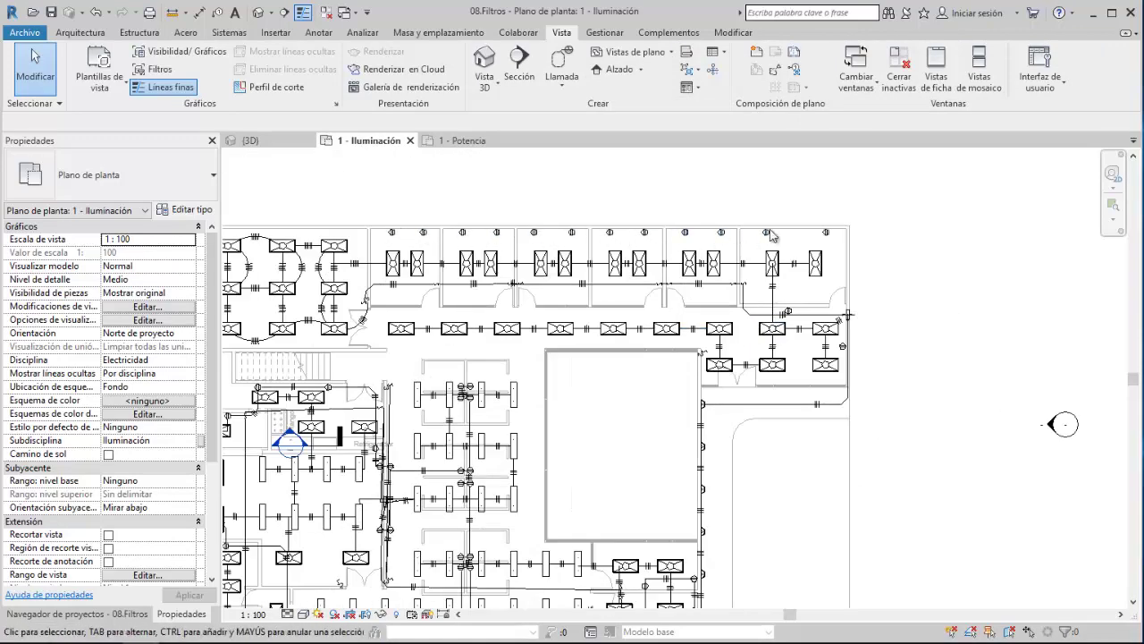
scroll(633, 204, down, 5)
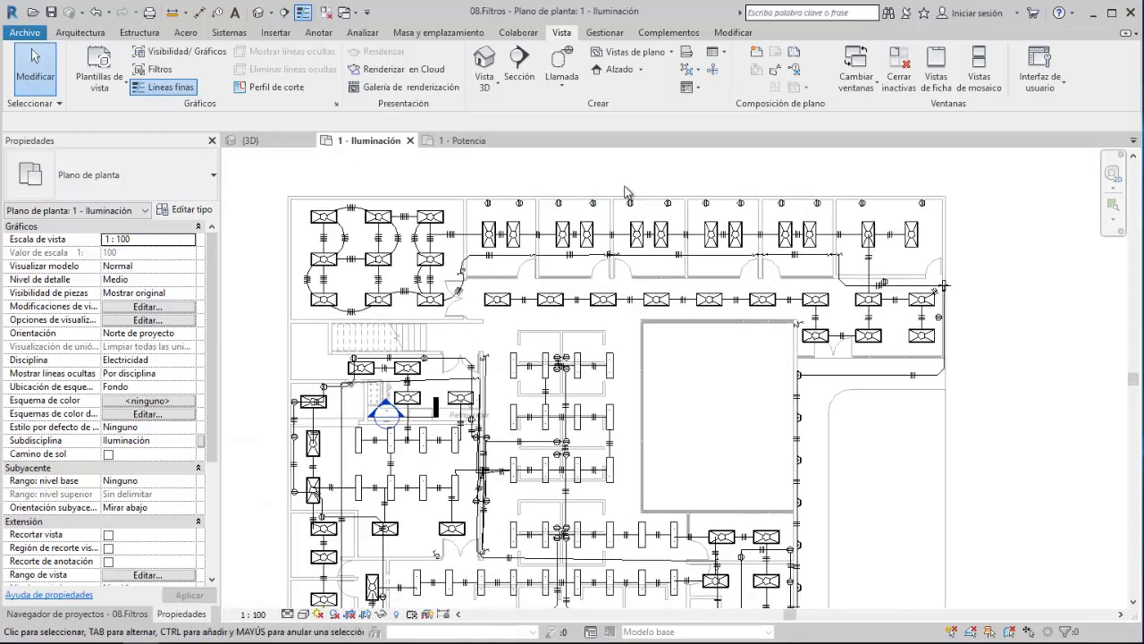
click(462, 141)
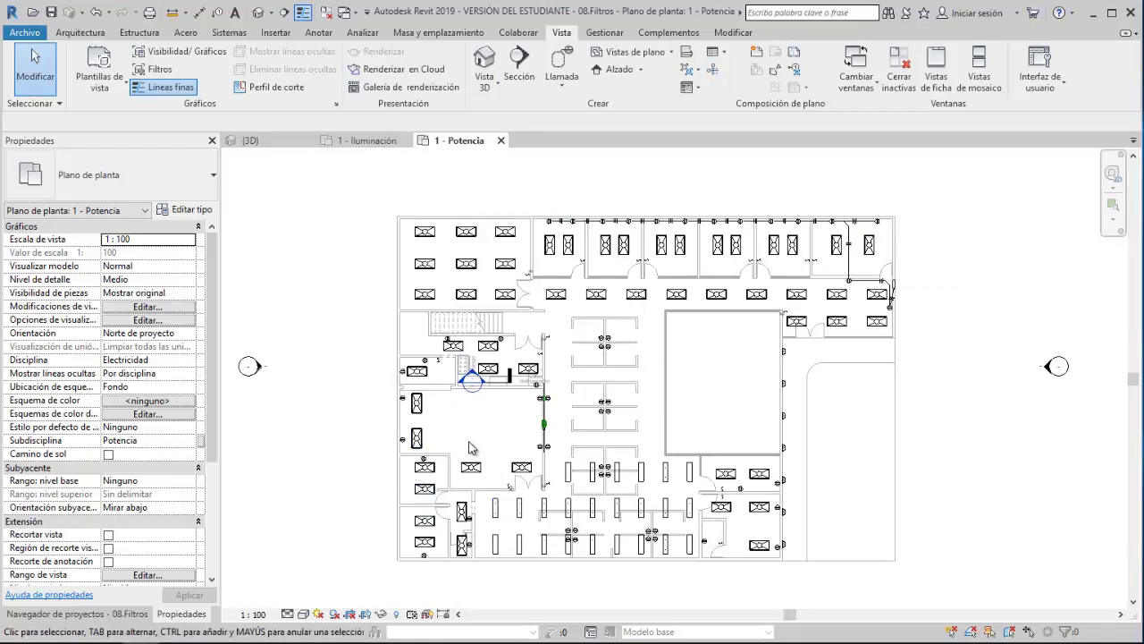
click(367, 141)
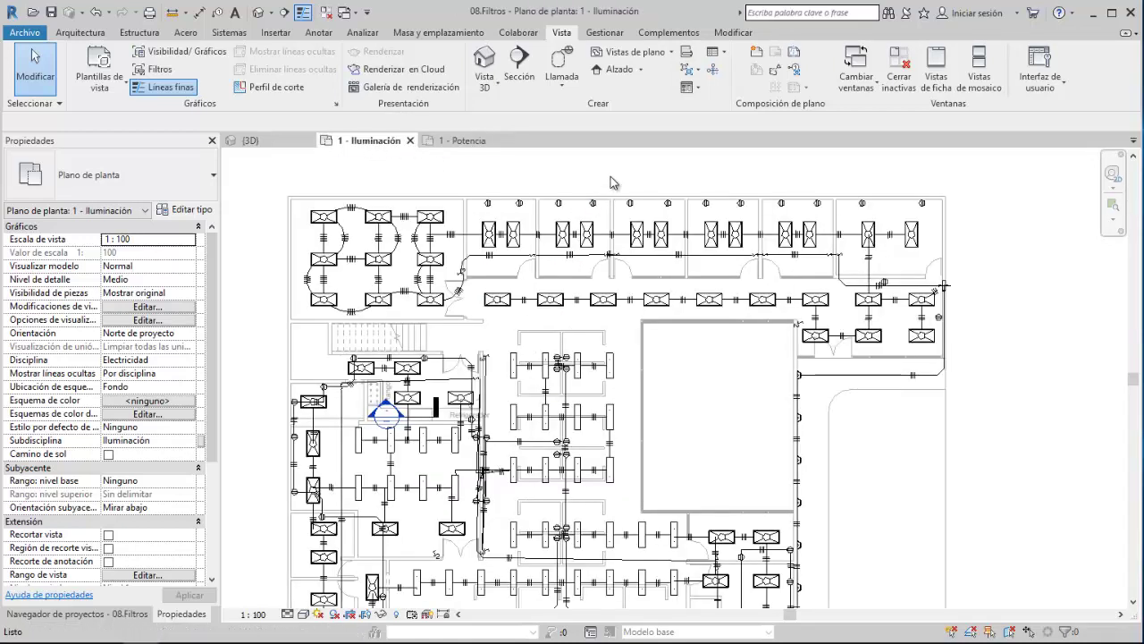
Step: Re-enable Potencia visibility in VG and override its projection lines to blue
key(v)
key(g)
click(921, 95)
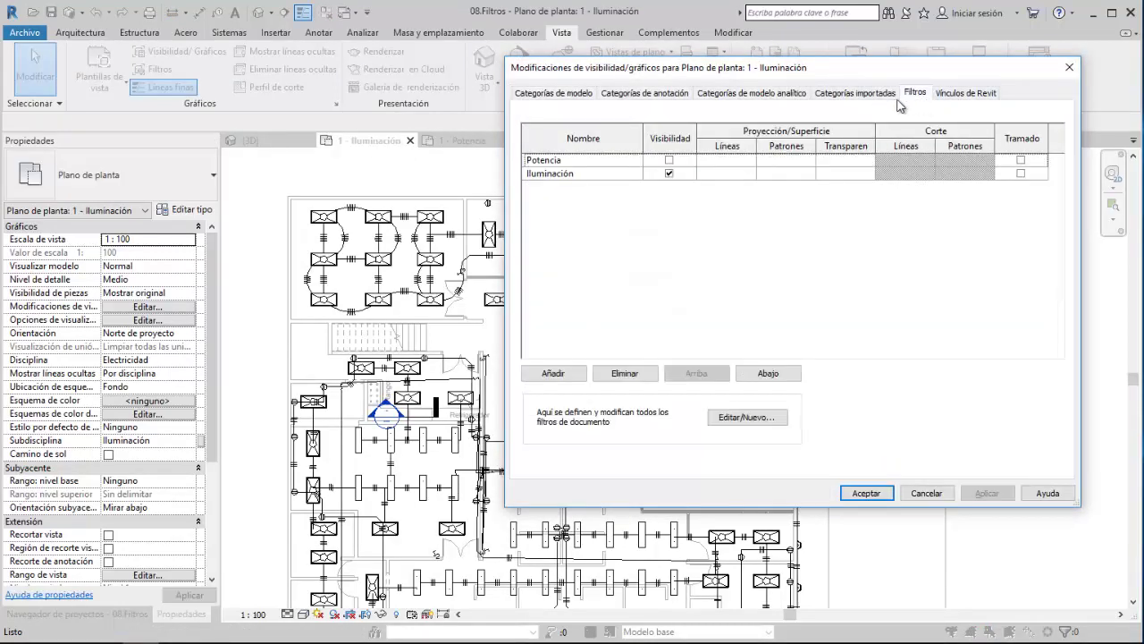
click(669, 160)
drag(703, 72, 659, 70)
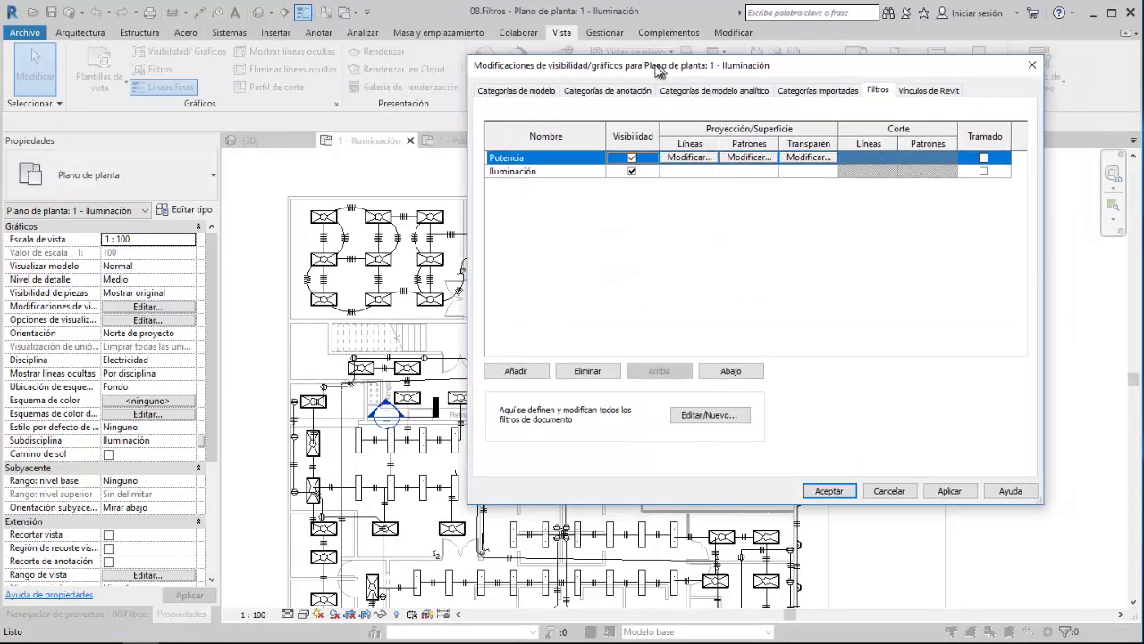
click(701, 158)
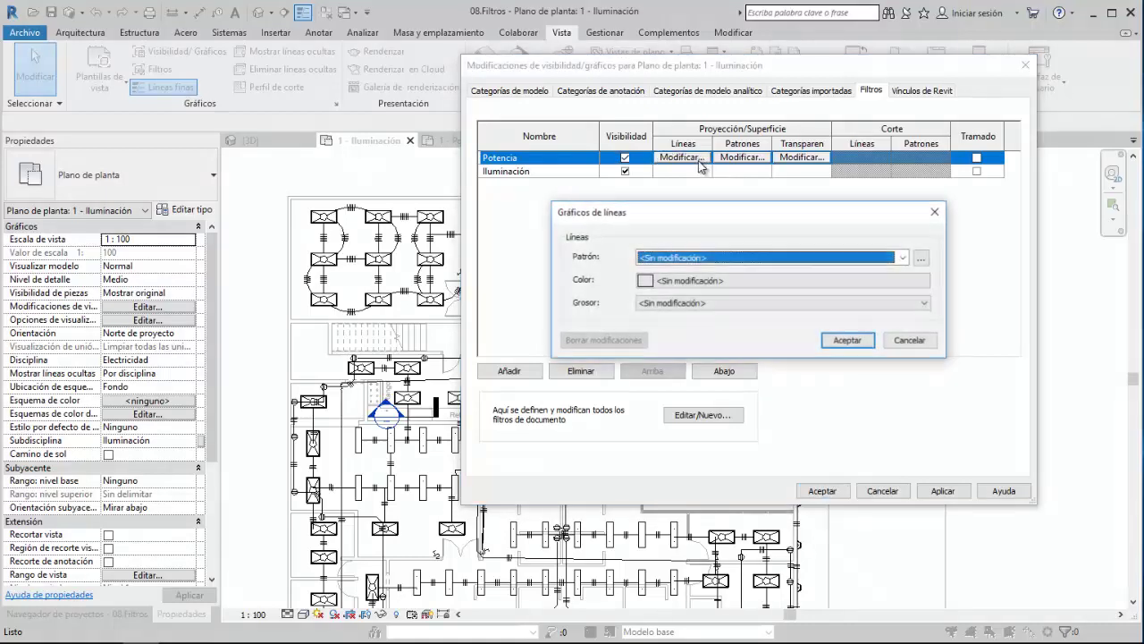
click(897, 282)
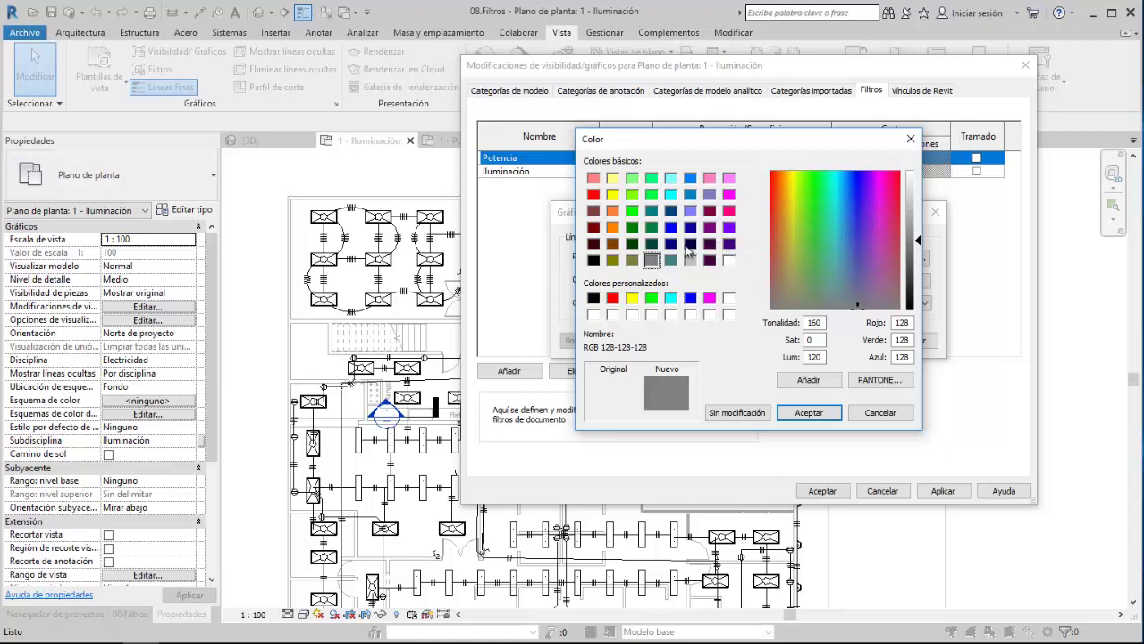
click(672, 228)
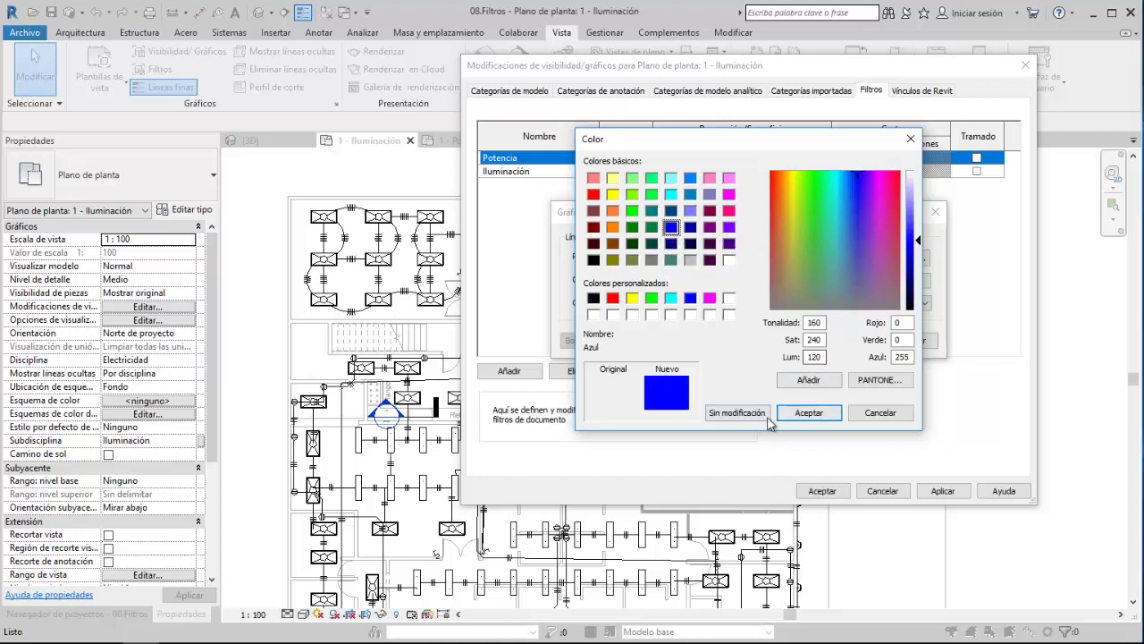
click(798, 413)
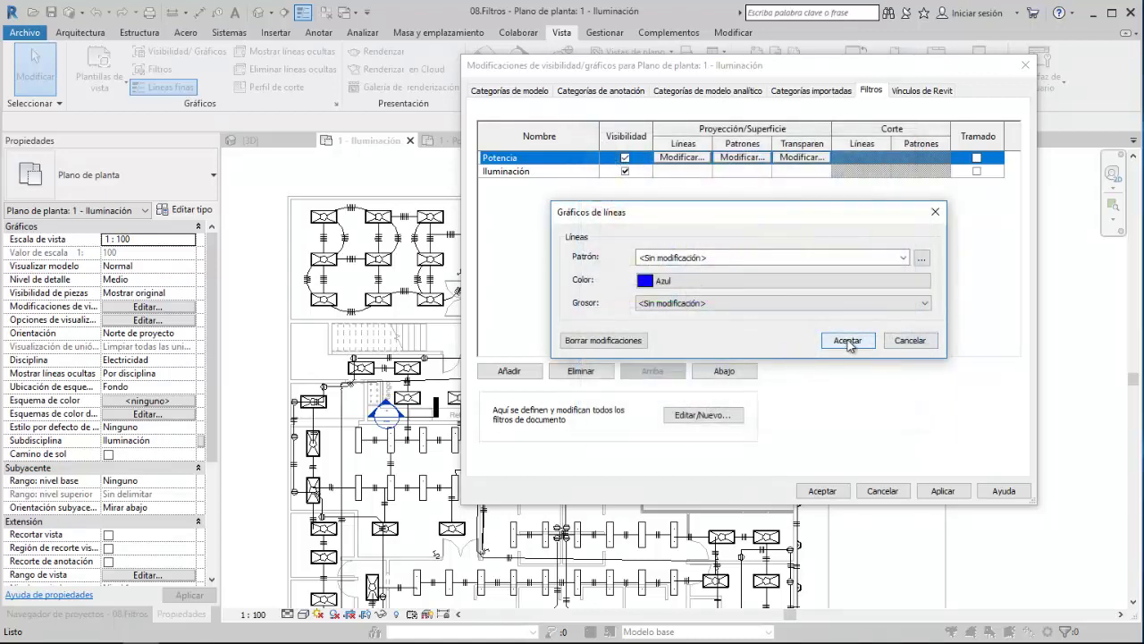
click(827, 303)
click(830, 323)
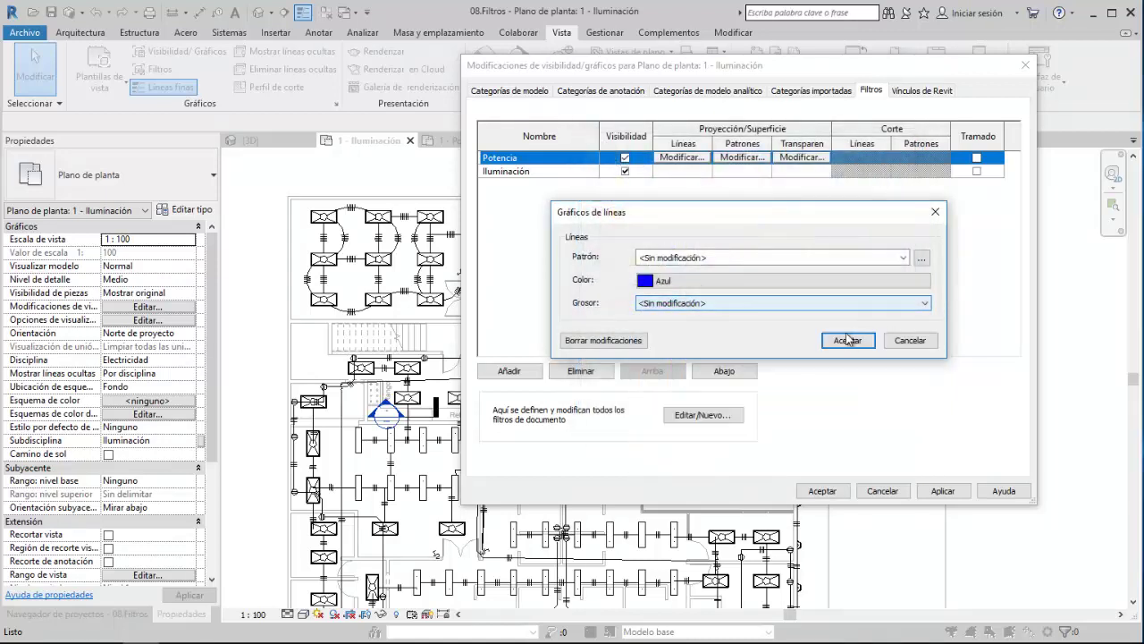
click(824, 342)
Step: Override the Iluminación filter's projection lines to dark green and close the overrides
click(677, 171)
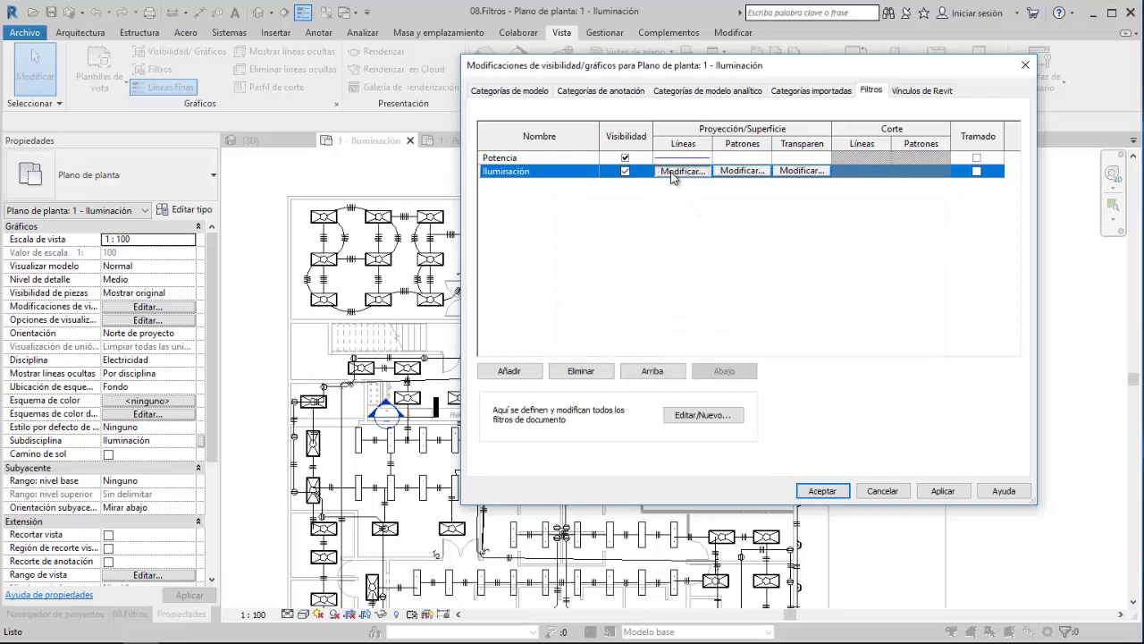
click(679, 170)
click(692, 280)
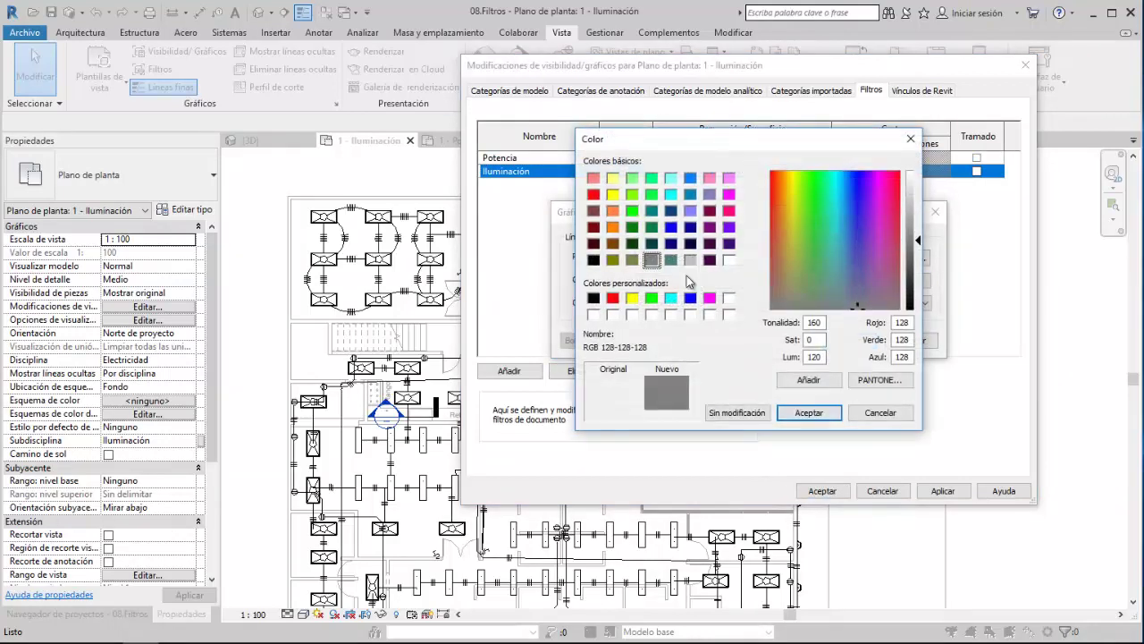
click(636, 226)
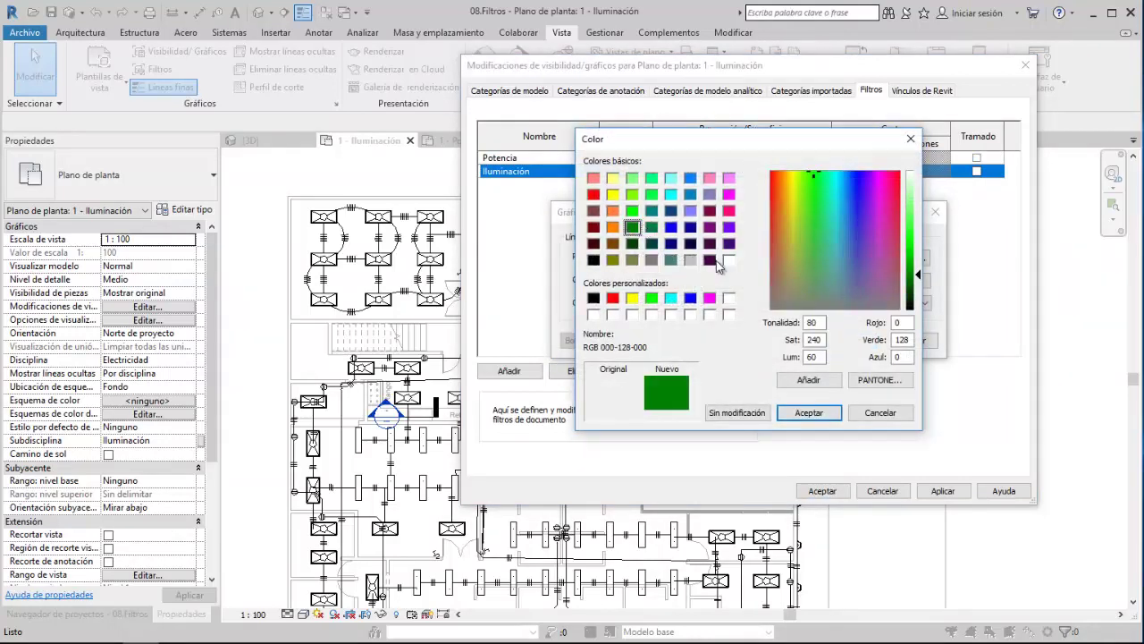
click(802, 411)
click(840, 340)
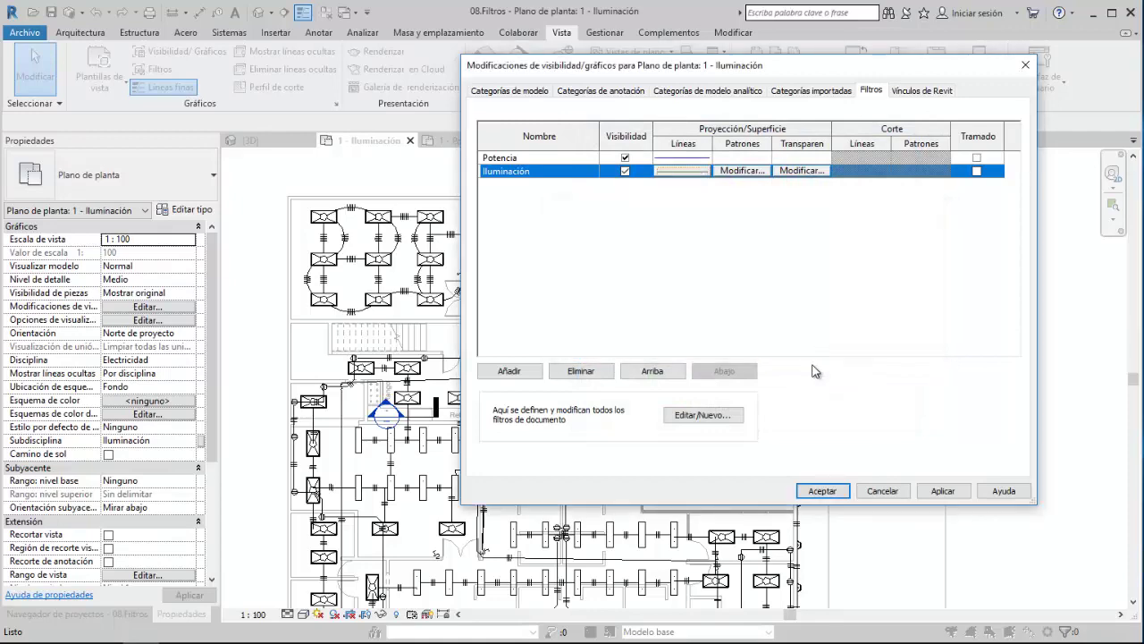
click(847, 495)
Step: Change the Iluminación filter's line colour to bright green (0-255-0) and accept
scroll(362, 308, up, 1)
scroll(362, 308, up, 1)
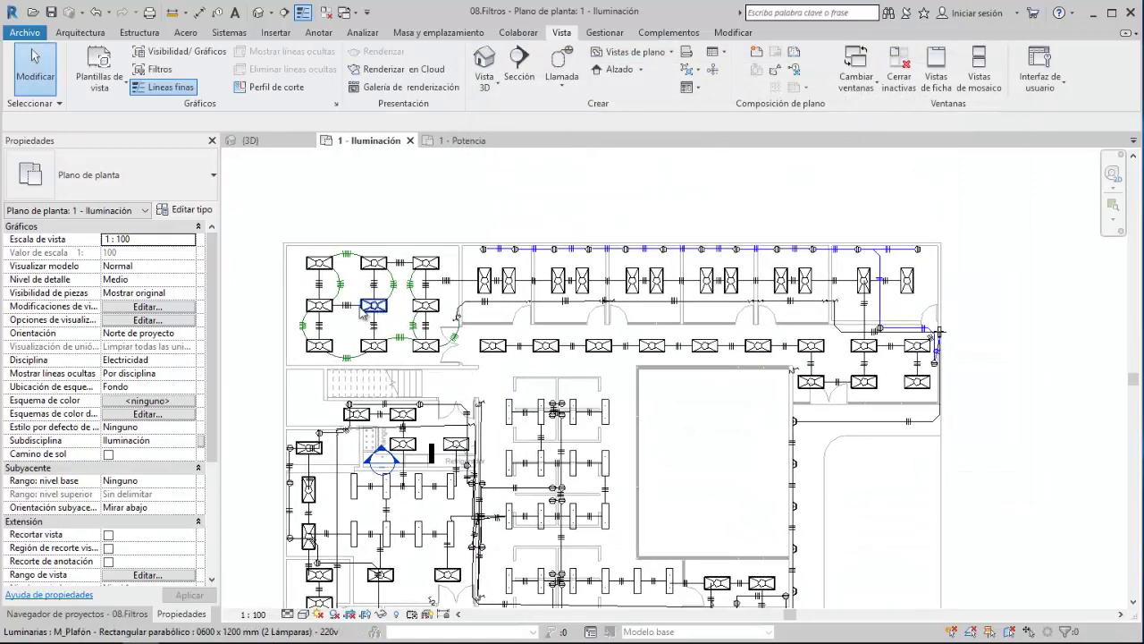
scroll(362, 309, up, 2)
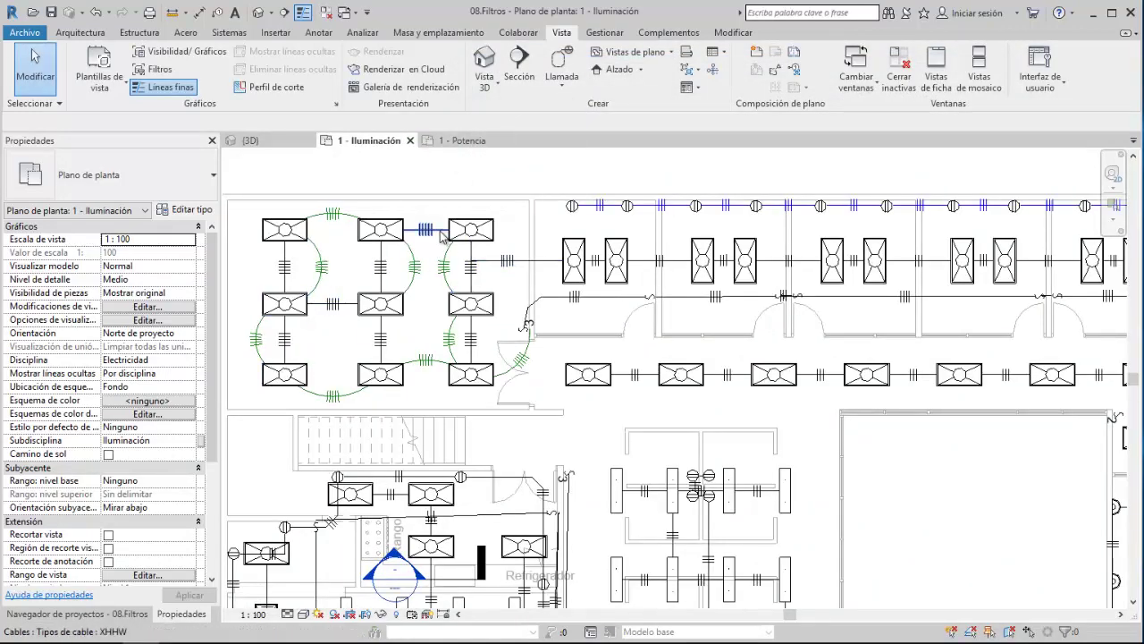
key(v)
key(v)
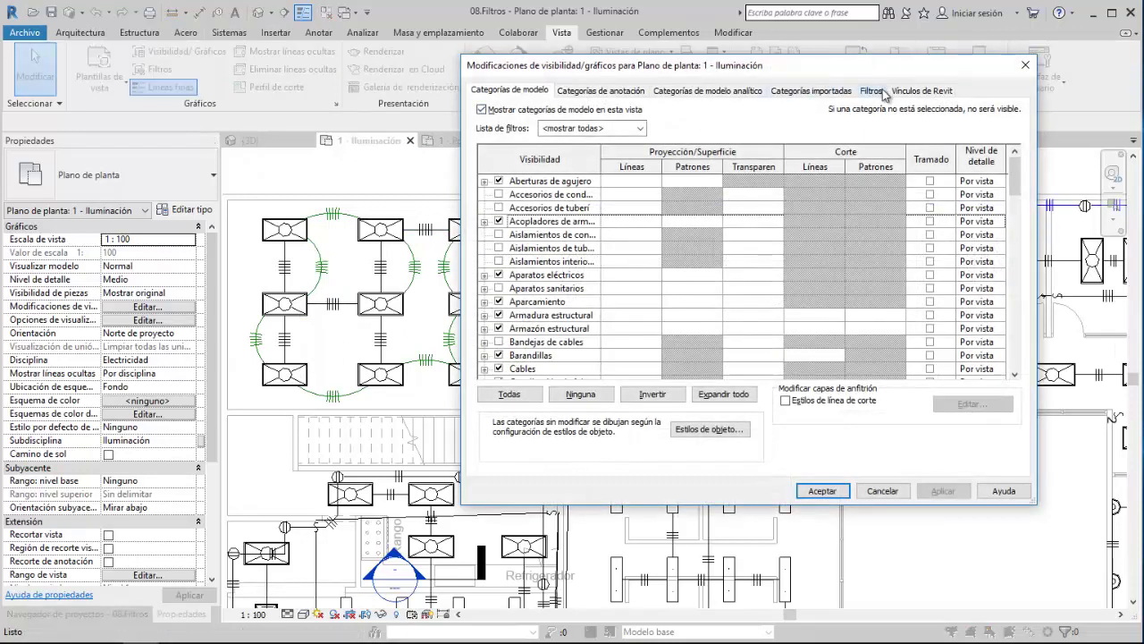
click(872, 90)
click(666, 172)
click(669, 171)
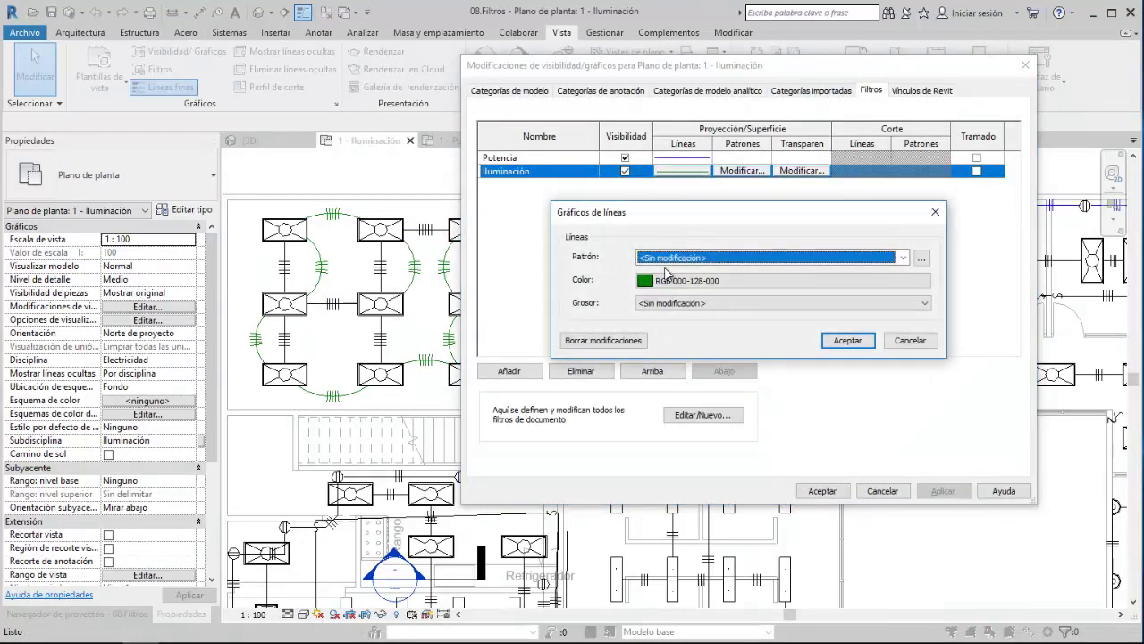
click(669, 281)
click(632, 210)
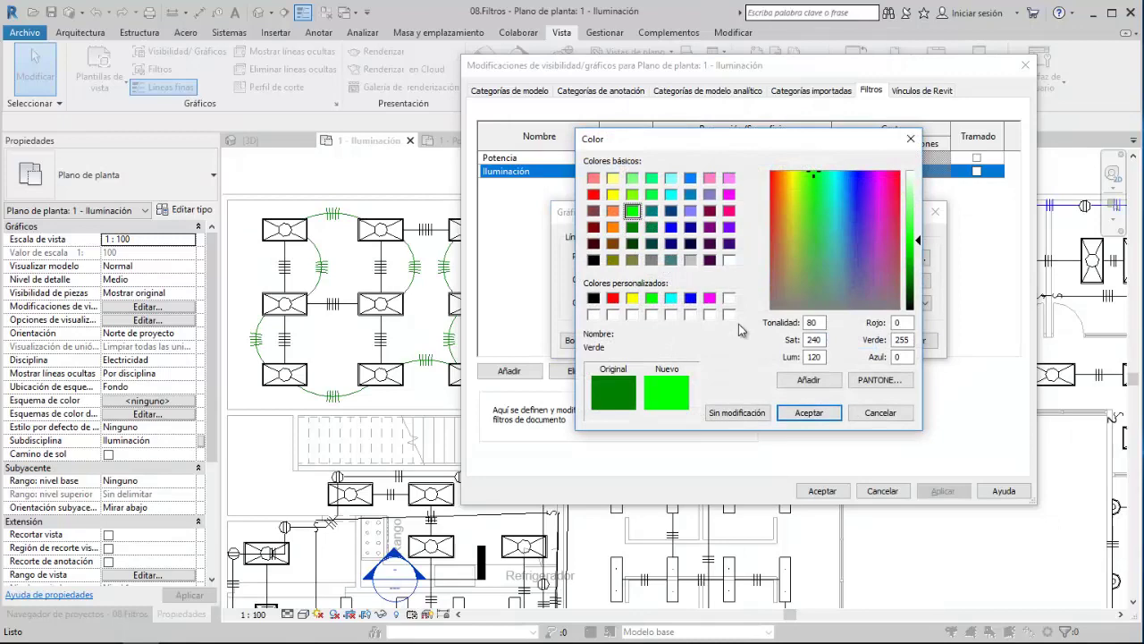
click(809, 413)
click(850, 338)
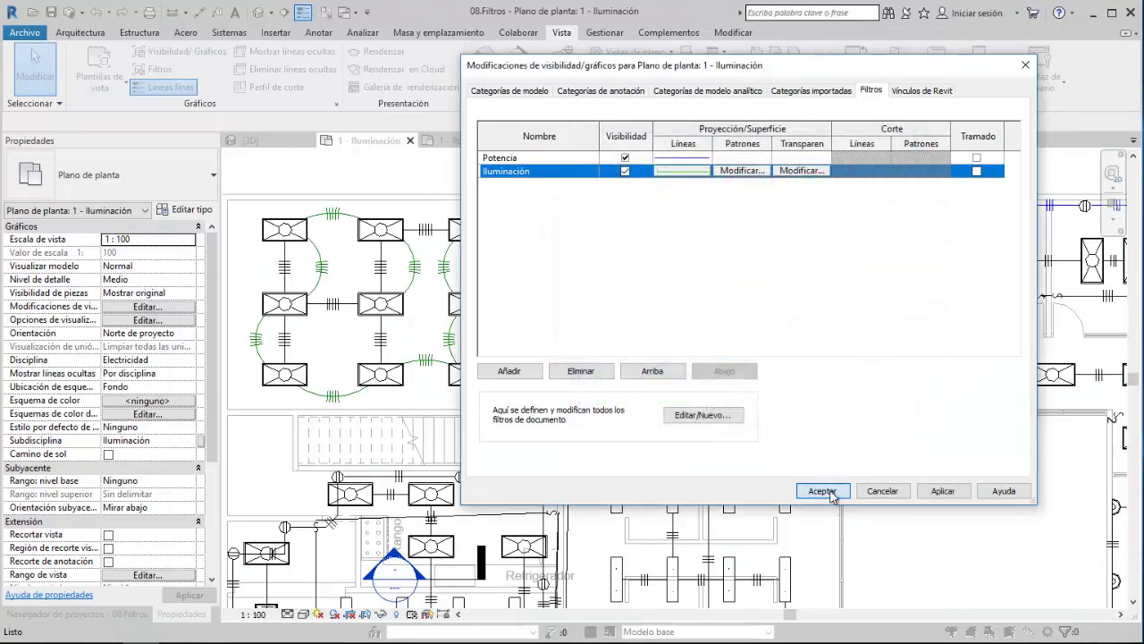
click(822, 491)
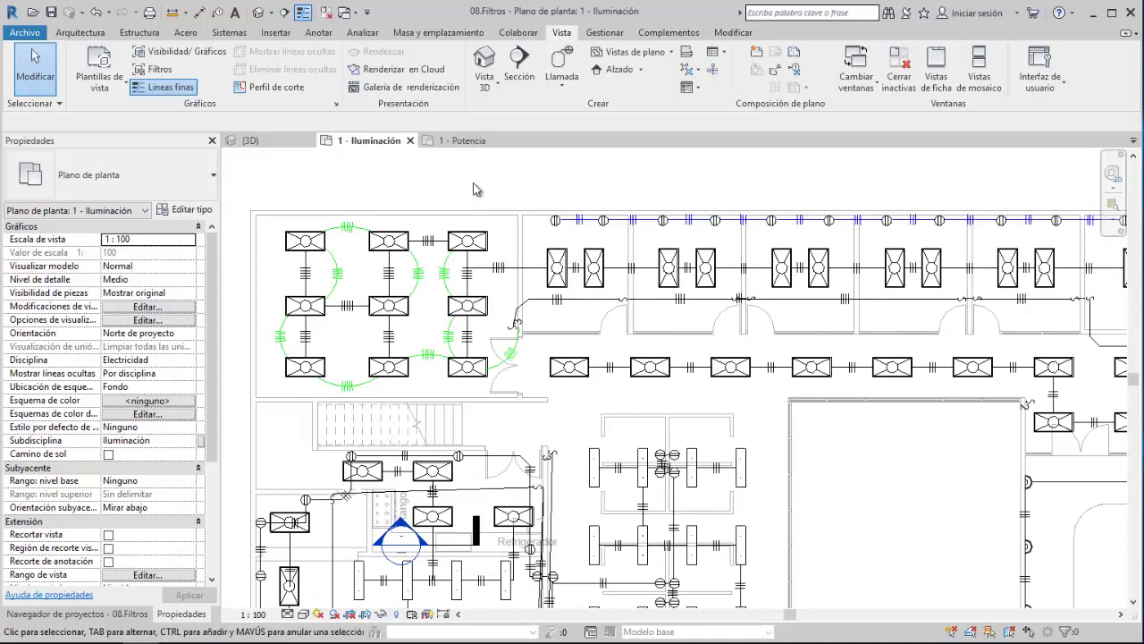
Step: Turn off Thin Lines to show true lineweights and zoom into the lighting area
click(304, 13)
scroll(420, 268, down, 2)
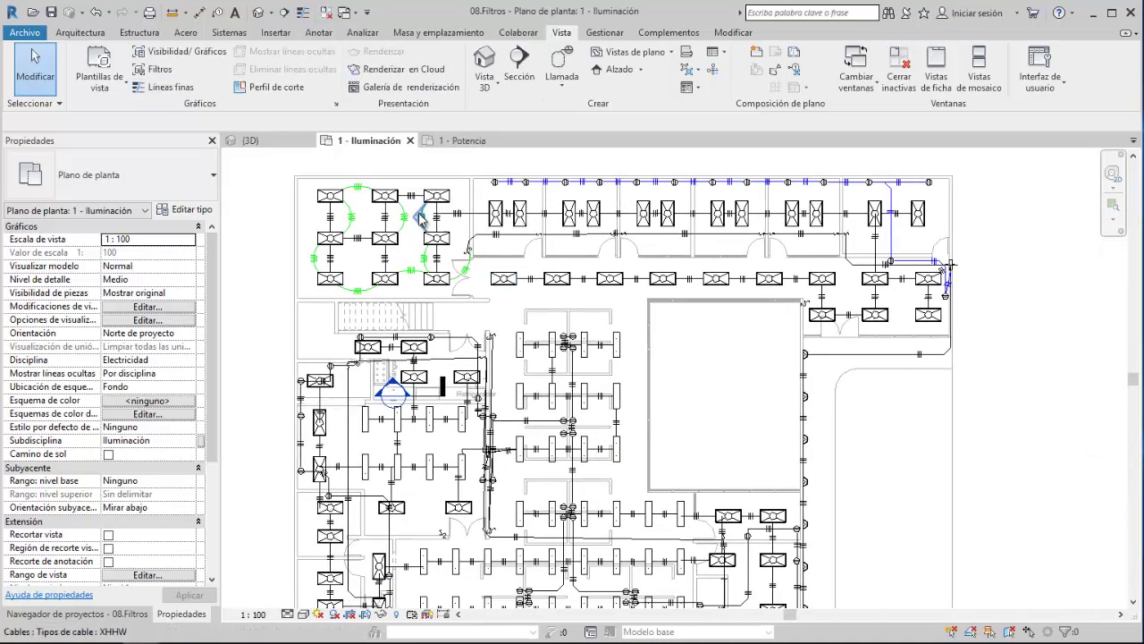
scroll(426, 221, up, 3)
scroll(429, 228, up, 1)
scroll(465, 268, up, 1)
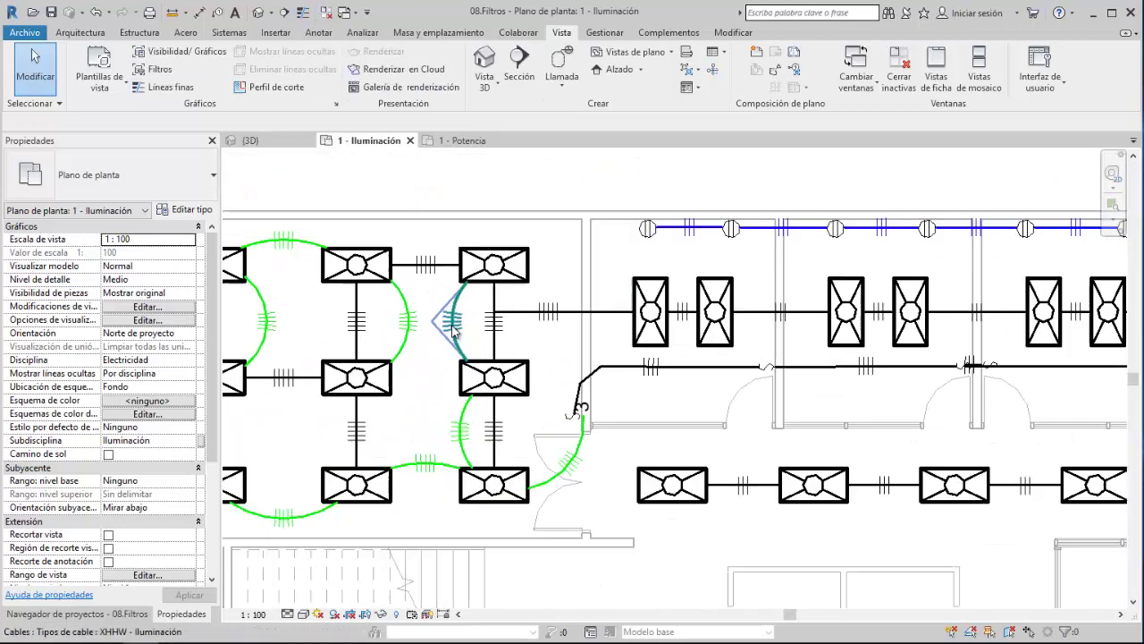
scroll(471, 273, up, 1)
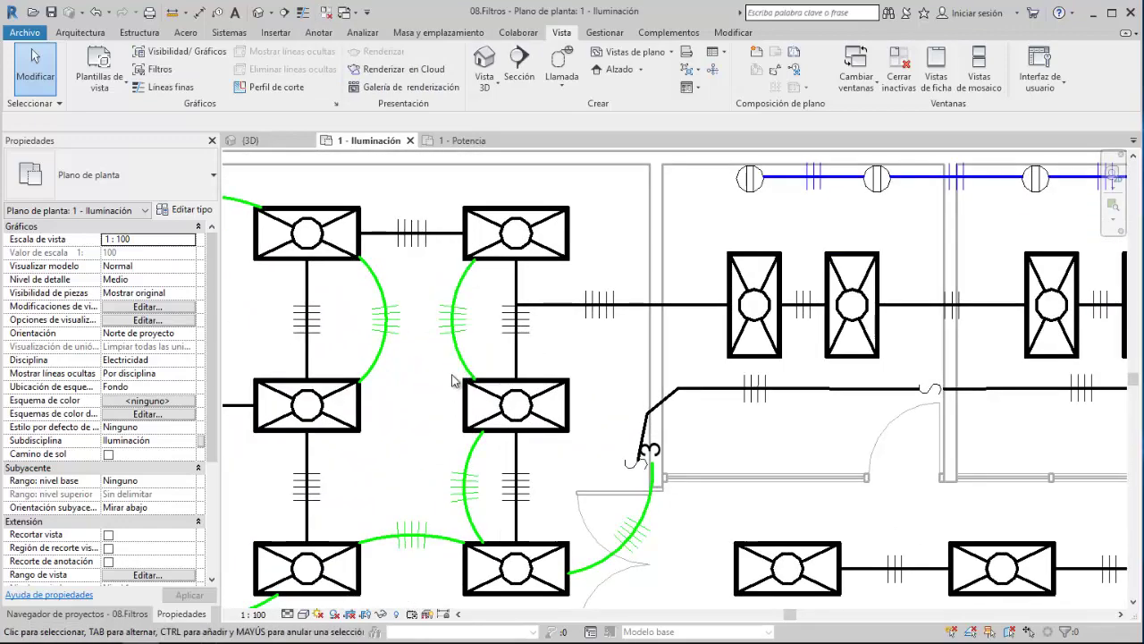
Step: Set the Potencia filter's projection lineweight to 5 and apply
key(v)
key(v)
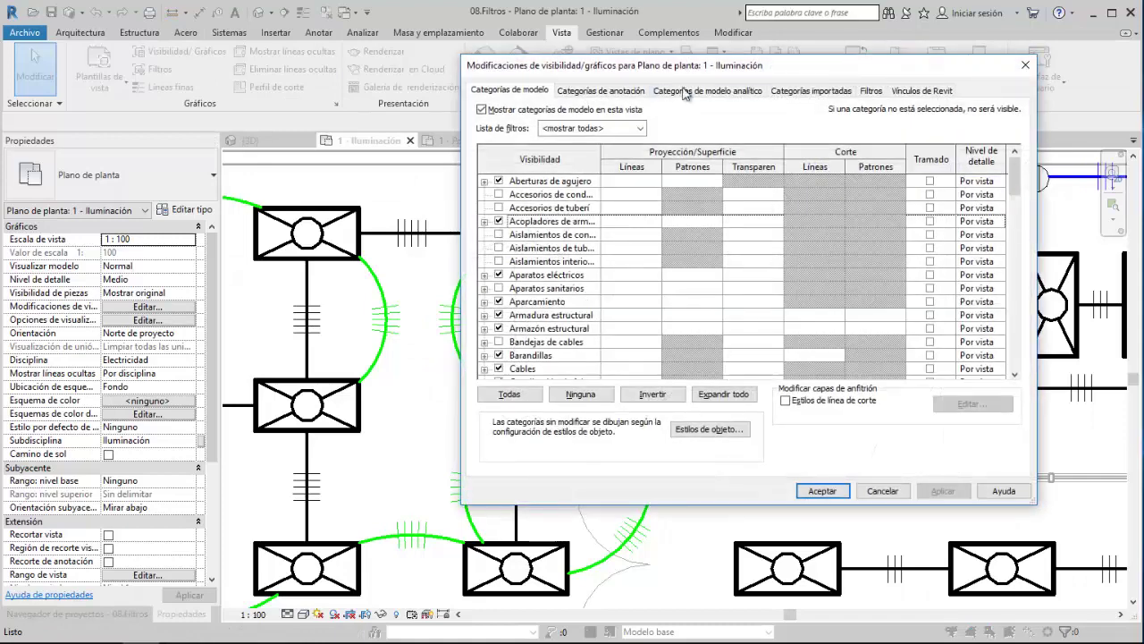
click(870, 90)
click(684, 157)
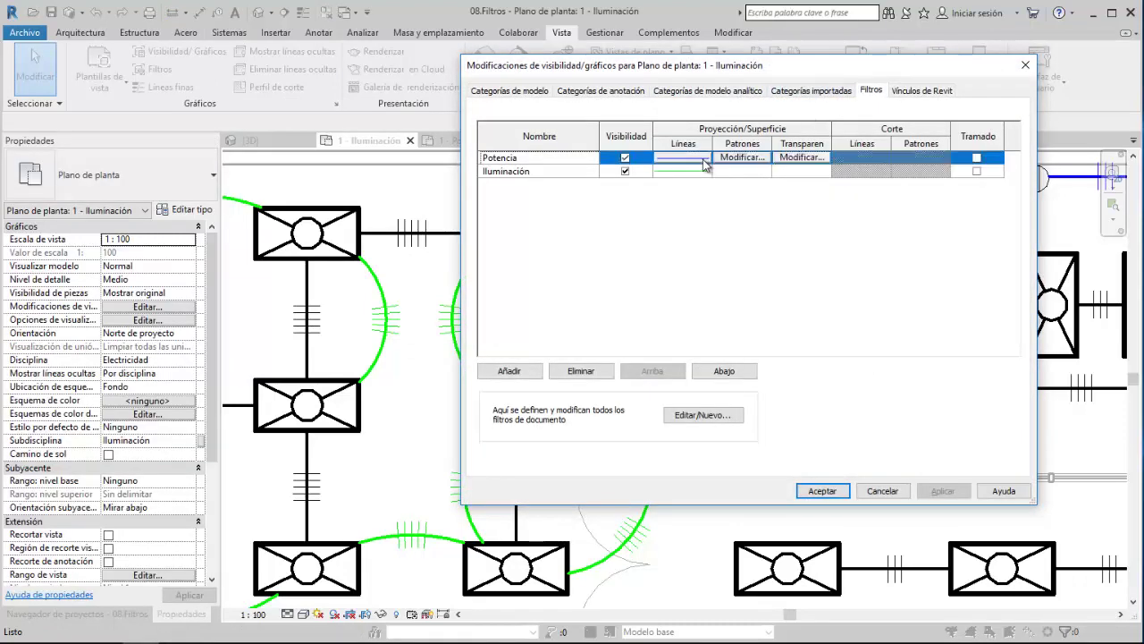
click(705, 157)
click(707, 304)
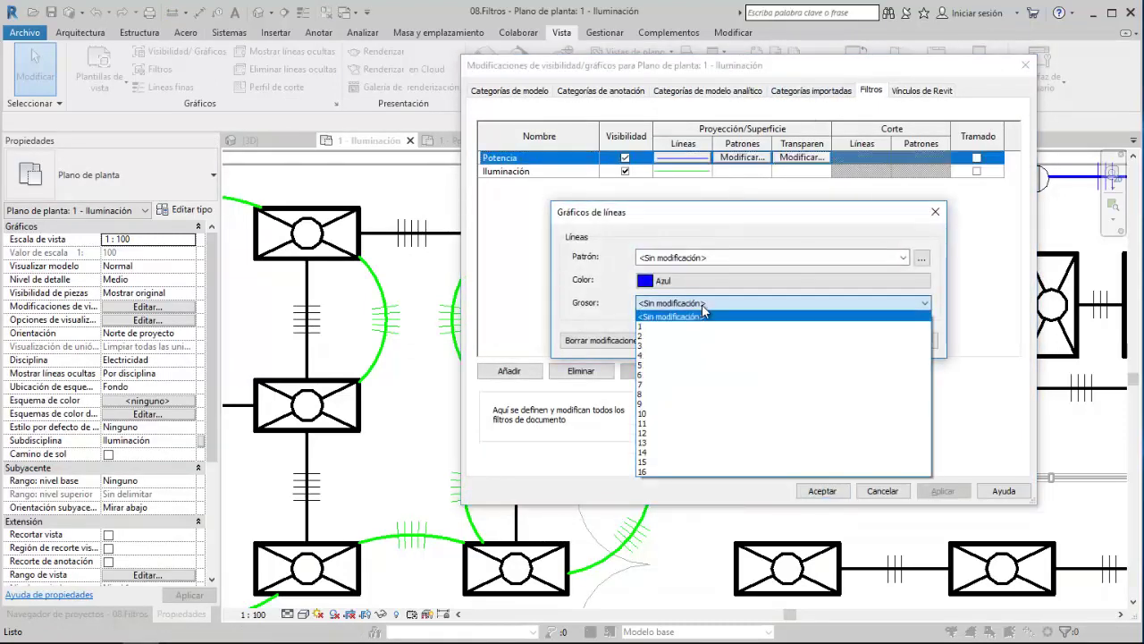
key(Escape)
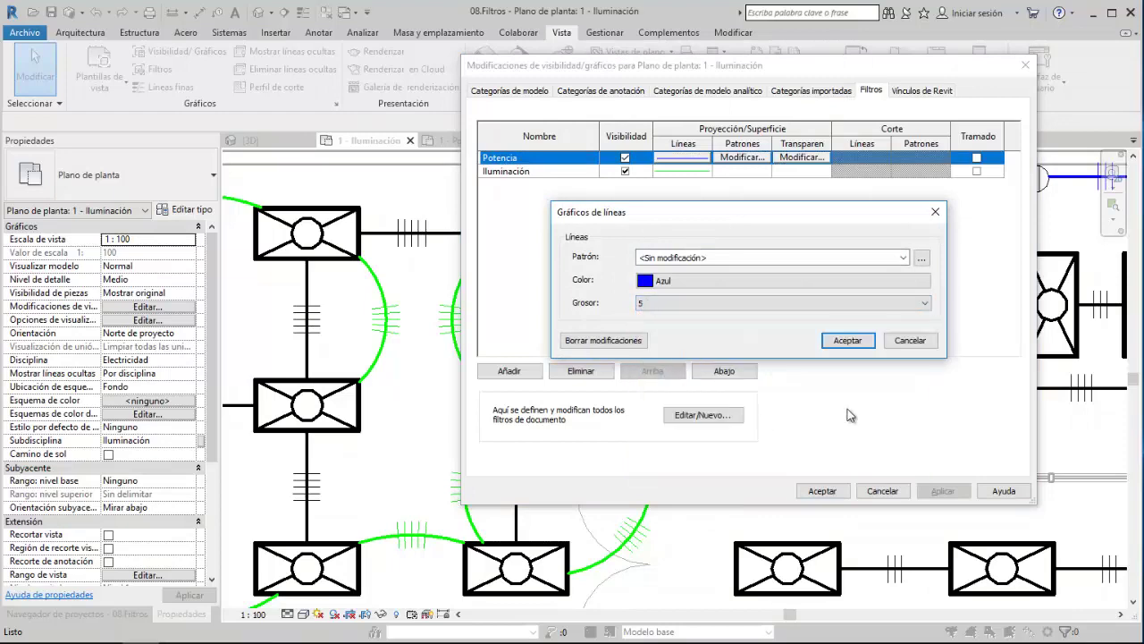
click(847, 341)
click(942, 492)
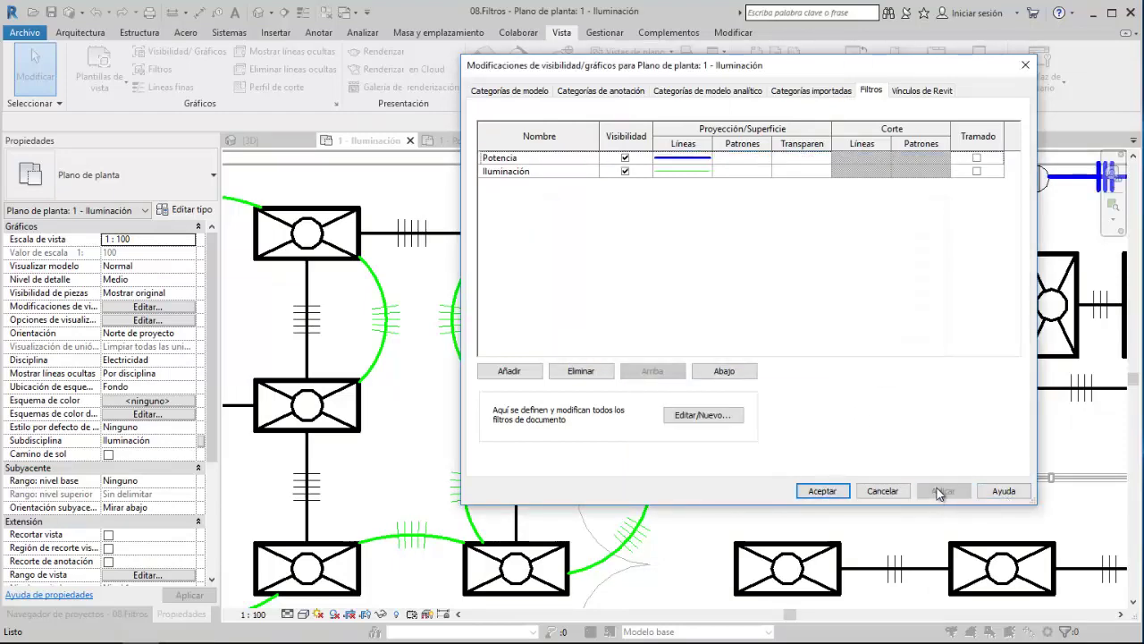
Step: Set the Iluminación filter's projection lineweight to 5, apply and close the overrides
mouse_move(649, 59)
mouse_down()
mouse_move(754, 281)
mouse_move(742, 185)
mouse_up()
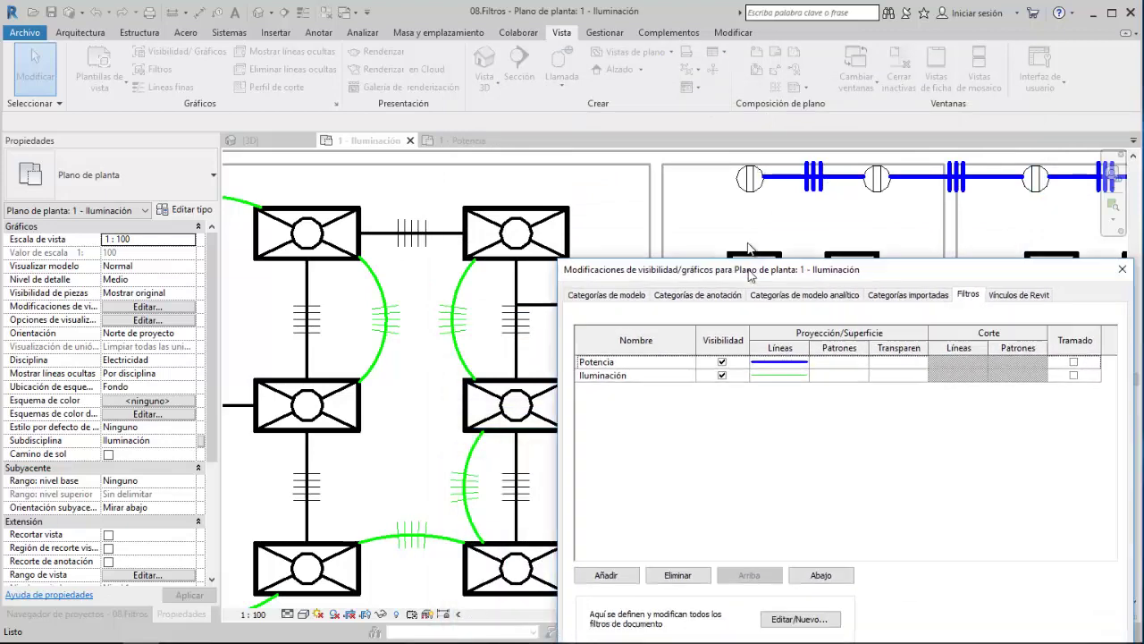
click(766, 305)
click(766, 305)
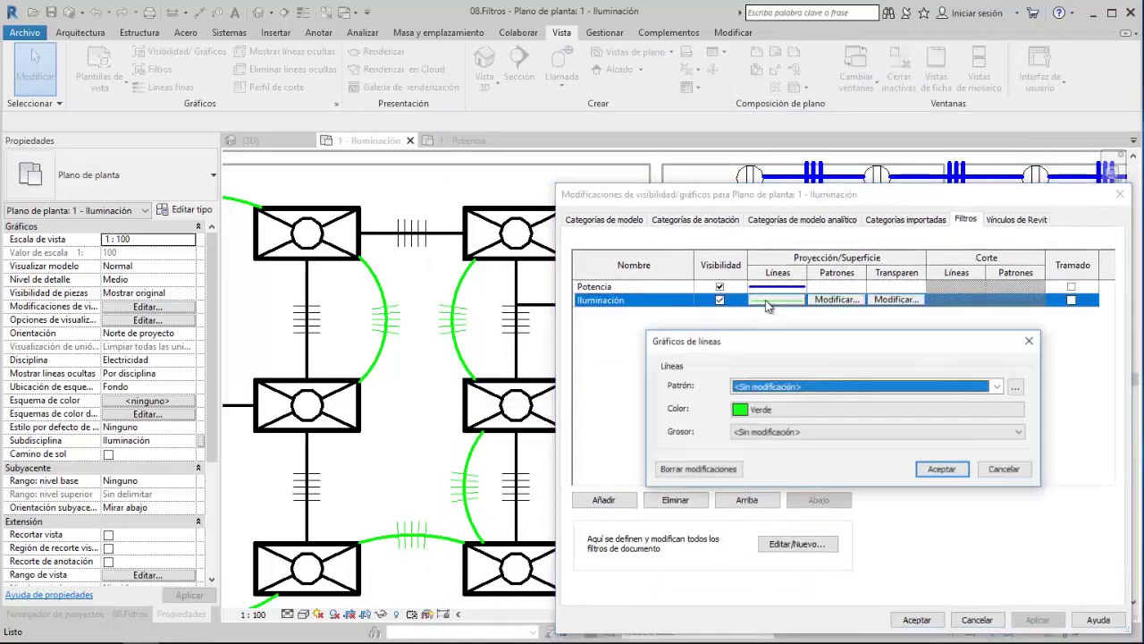
click(783, 433)
click(752, 497)
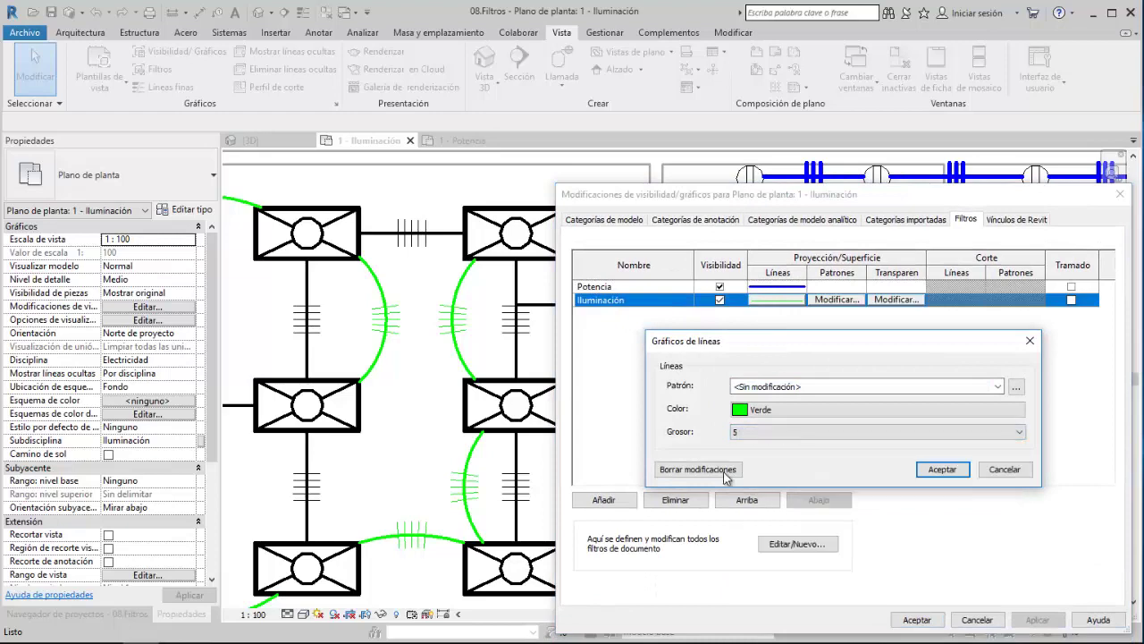
click(942, 470)
click(1039, 621)
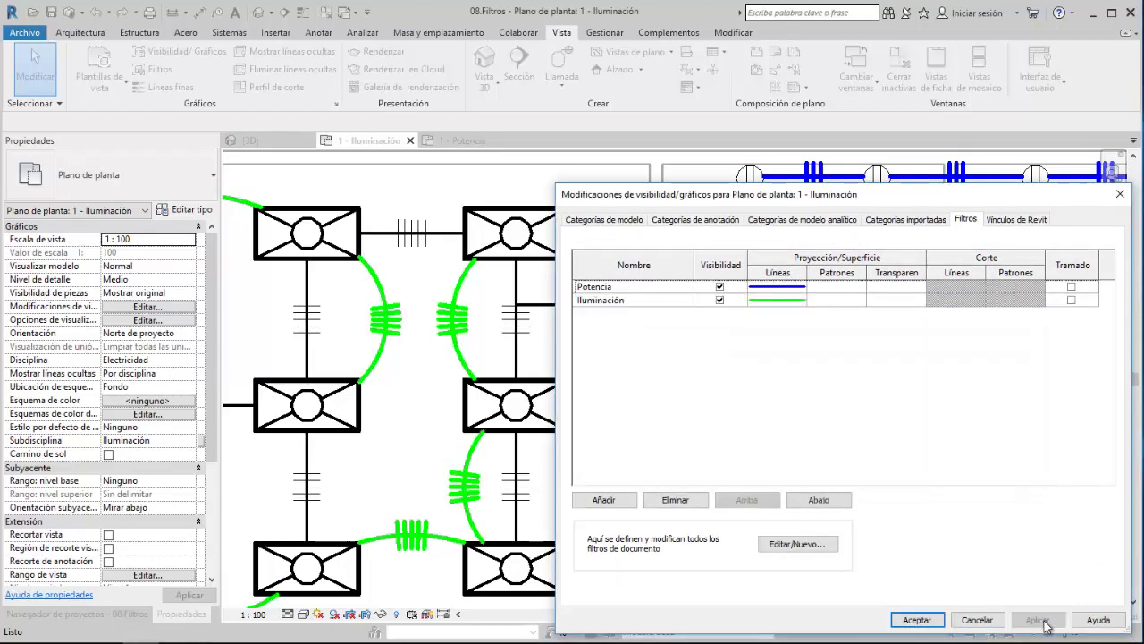
click(919, 620)
Step: Review the Iluminación plan's thick blue power and green lighting cables, checking one blue power cable
scroll(611, 260, down, 3)
scroll(611, 259, down, 2)
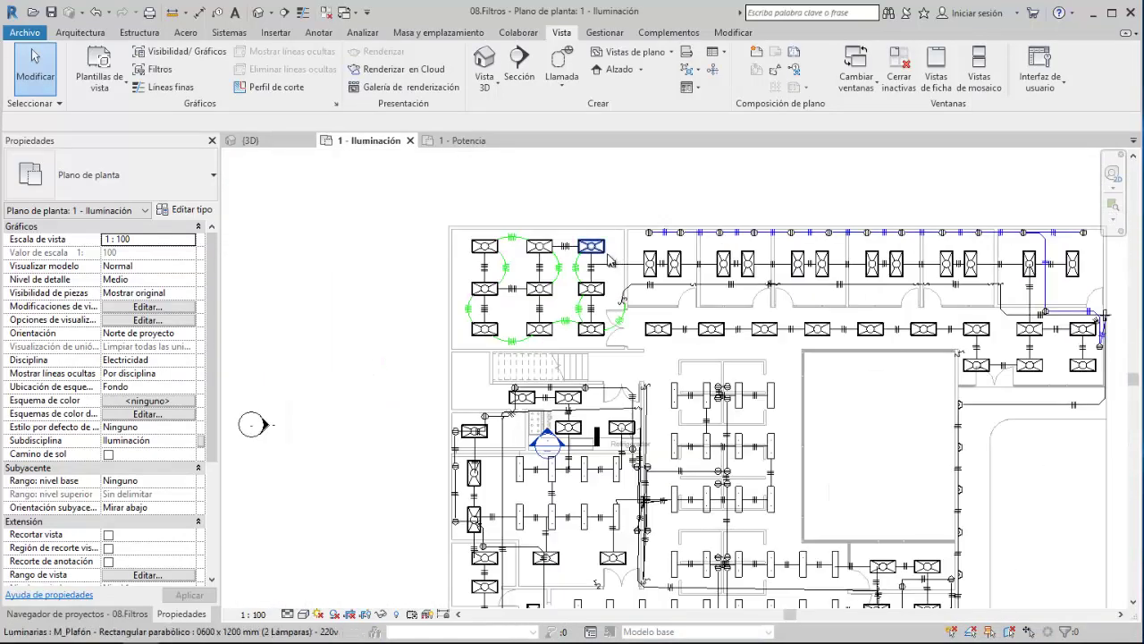
scroll(611, 259, down, 1)
middle_drag(689, 219, 625, 192)
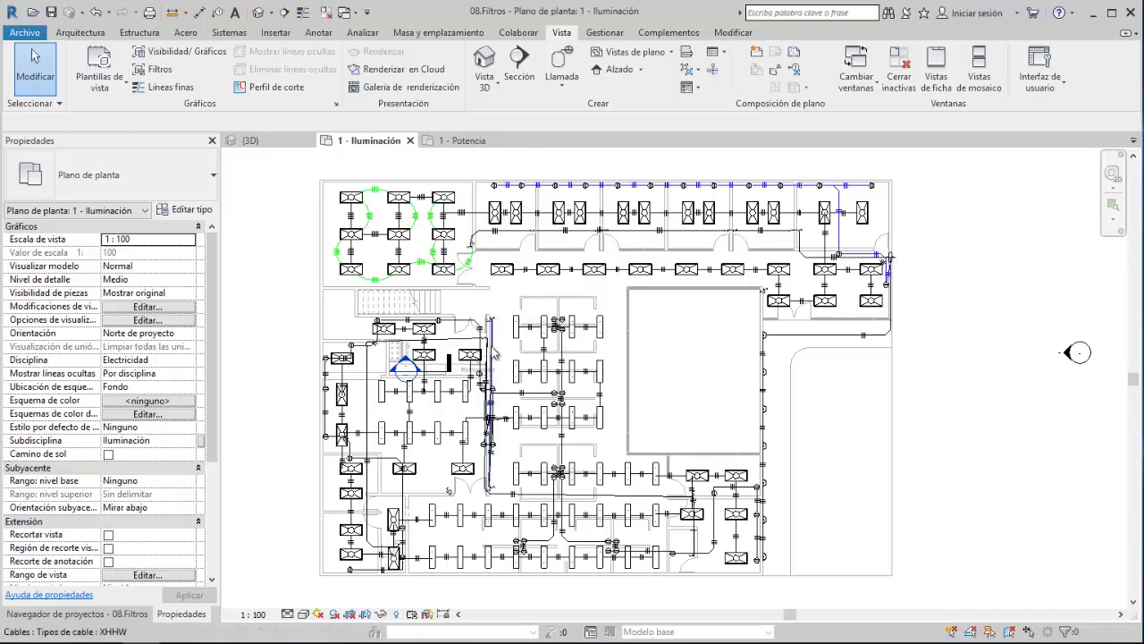
scroll(492, 403, up, 3)
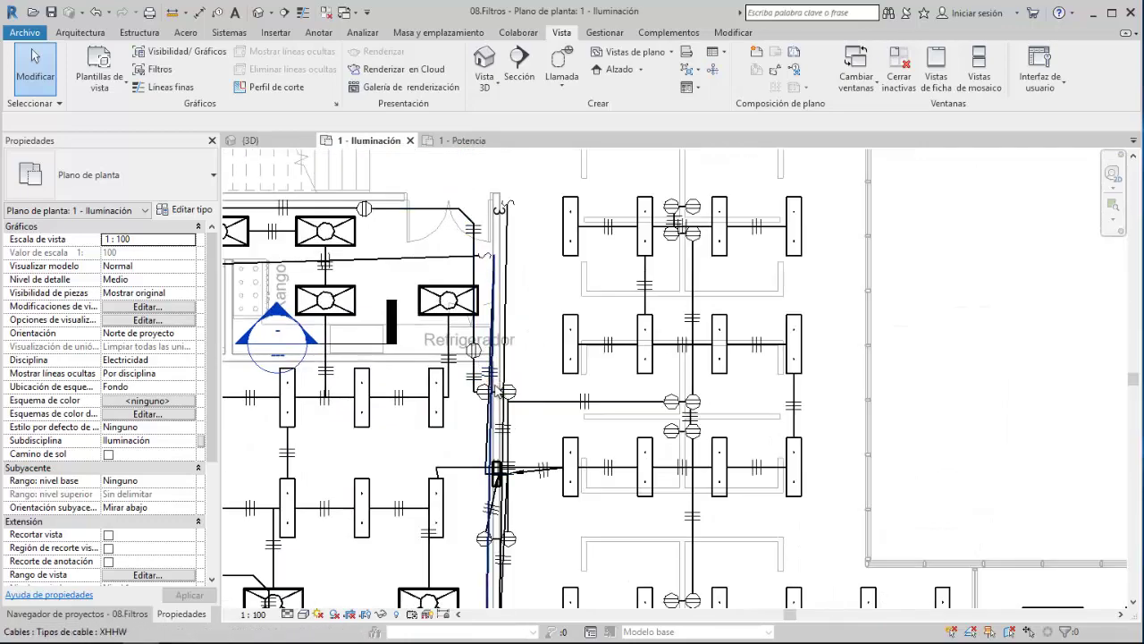
scroll(497, 359, down, 2)
scroll(495, 358, down, 1)
scroll(451, 338, up, 1)
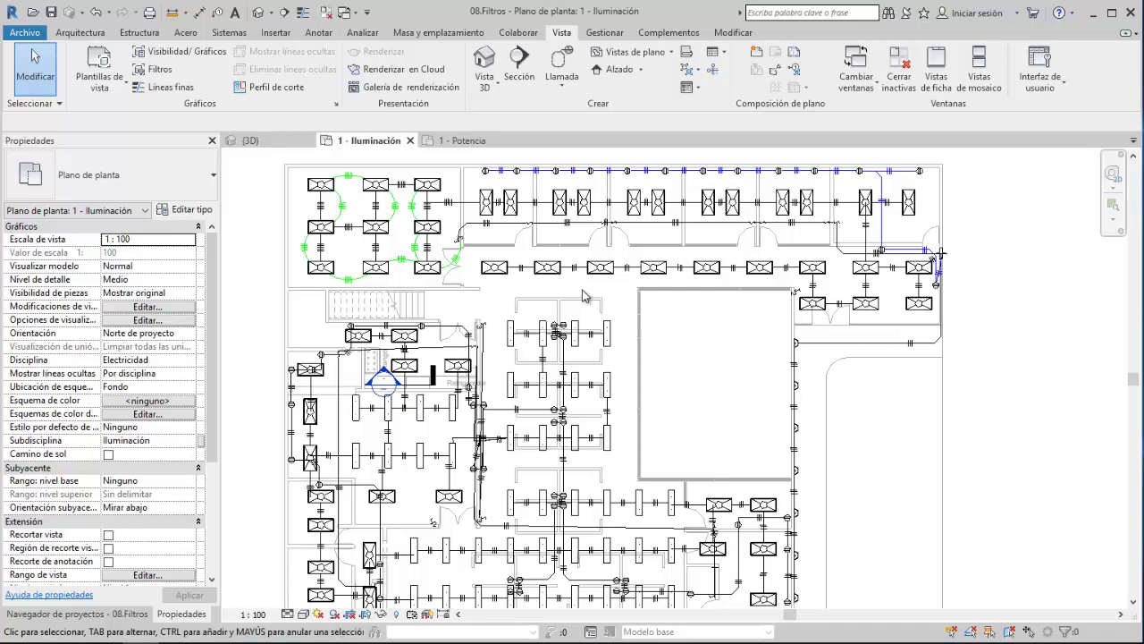
click(572, 169)
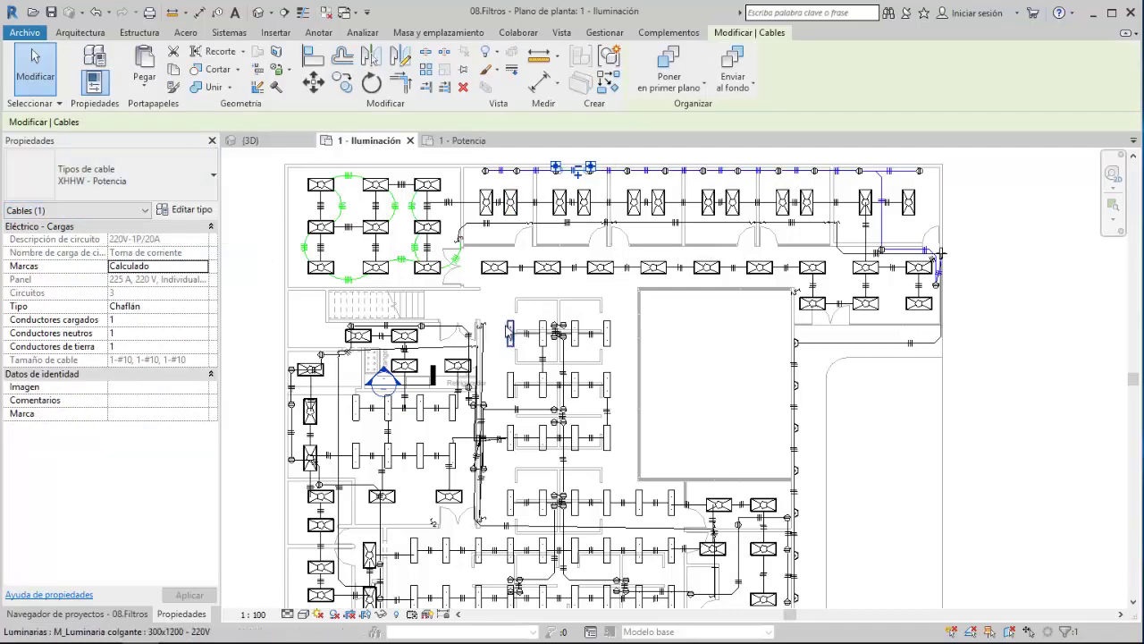
key(Escape)
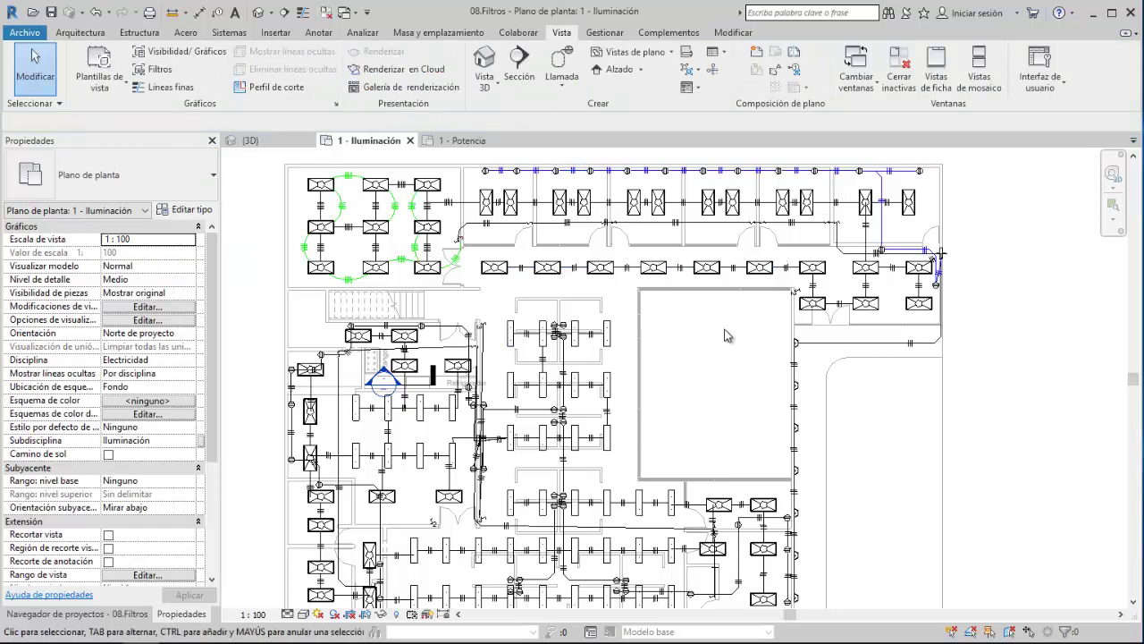